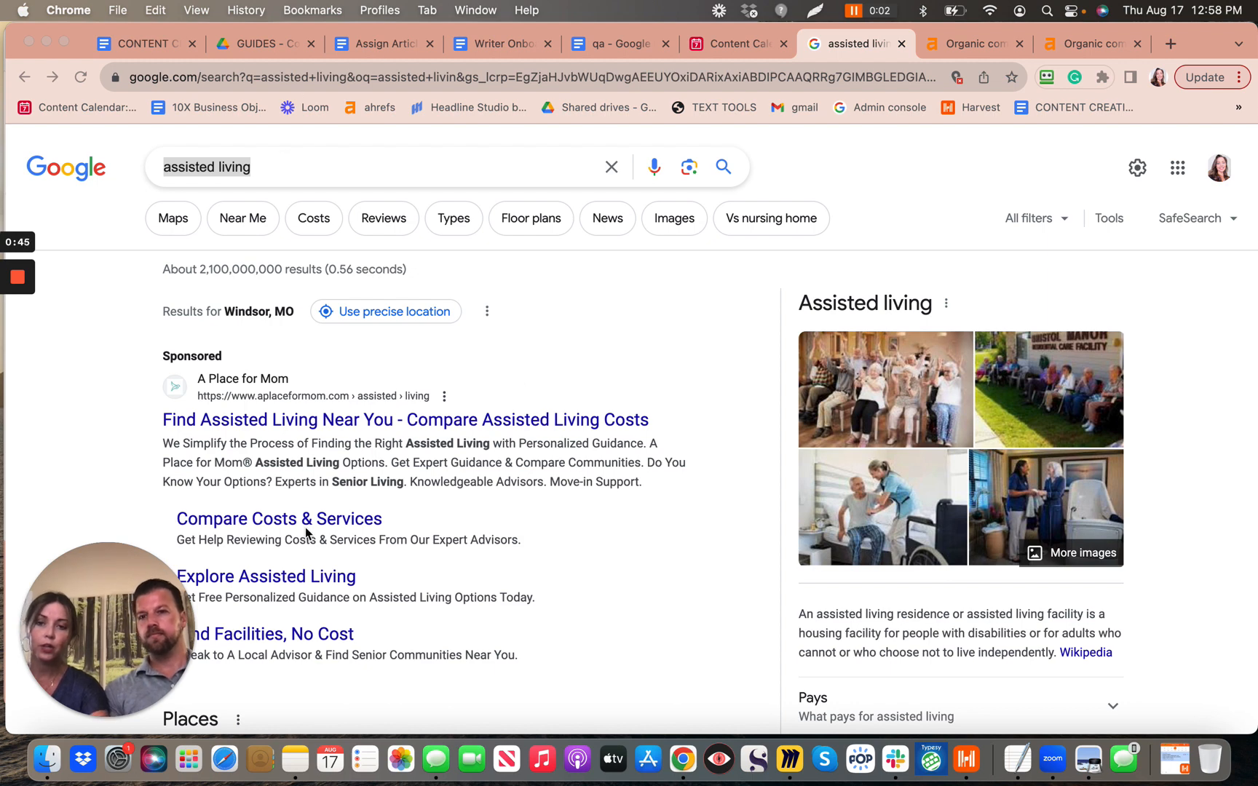
# Step: Examine the sponsored listing, local places and related questions in the search results for "assisted living"
pyautogui.scroll(-2, 304, 527)
pyautogui.scroll(3, 304, 528)
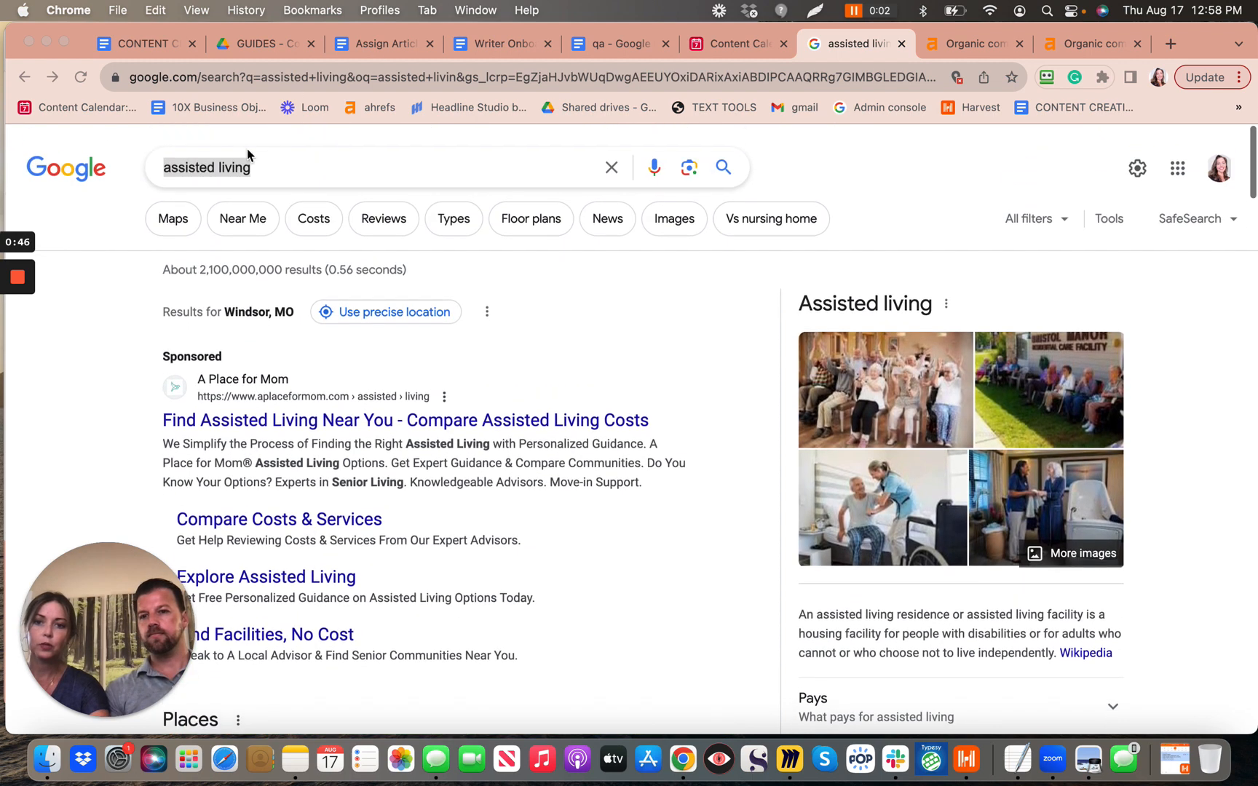
pyautogui.moveTo(276, 164); pyautogui.dragTo(160, 175)
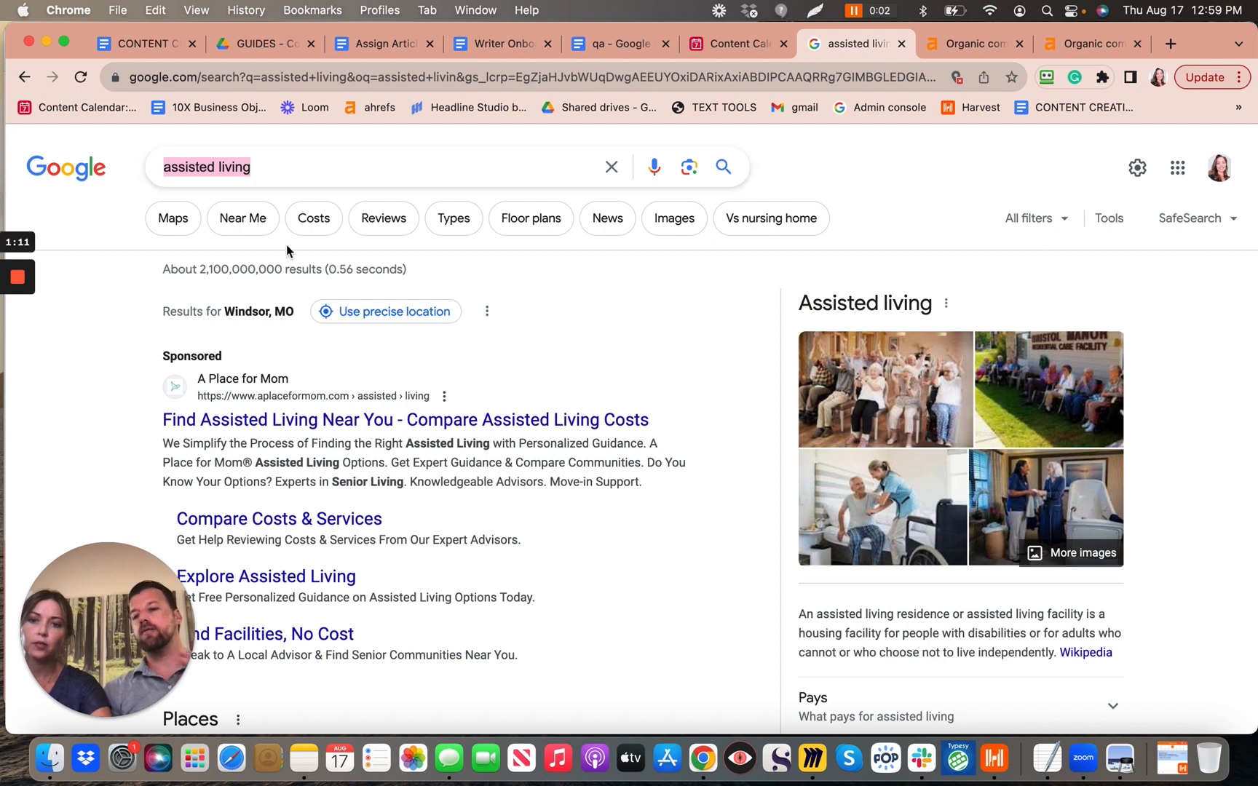
pyautogui.scroll(-2, 285, 256)
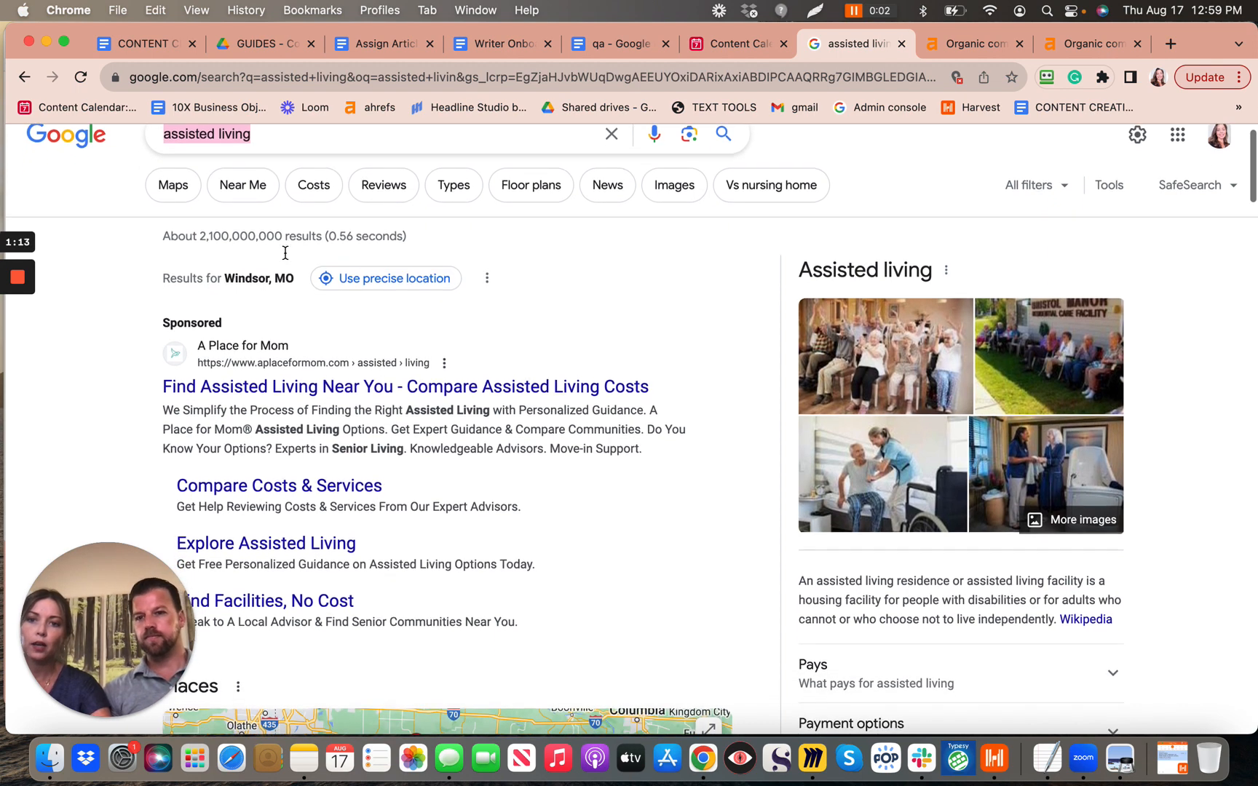
pyautogui.scroll(-10, 286, 255)
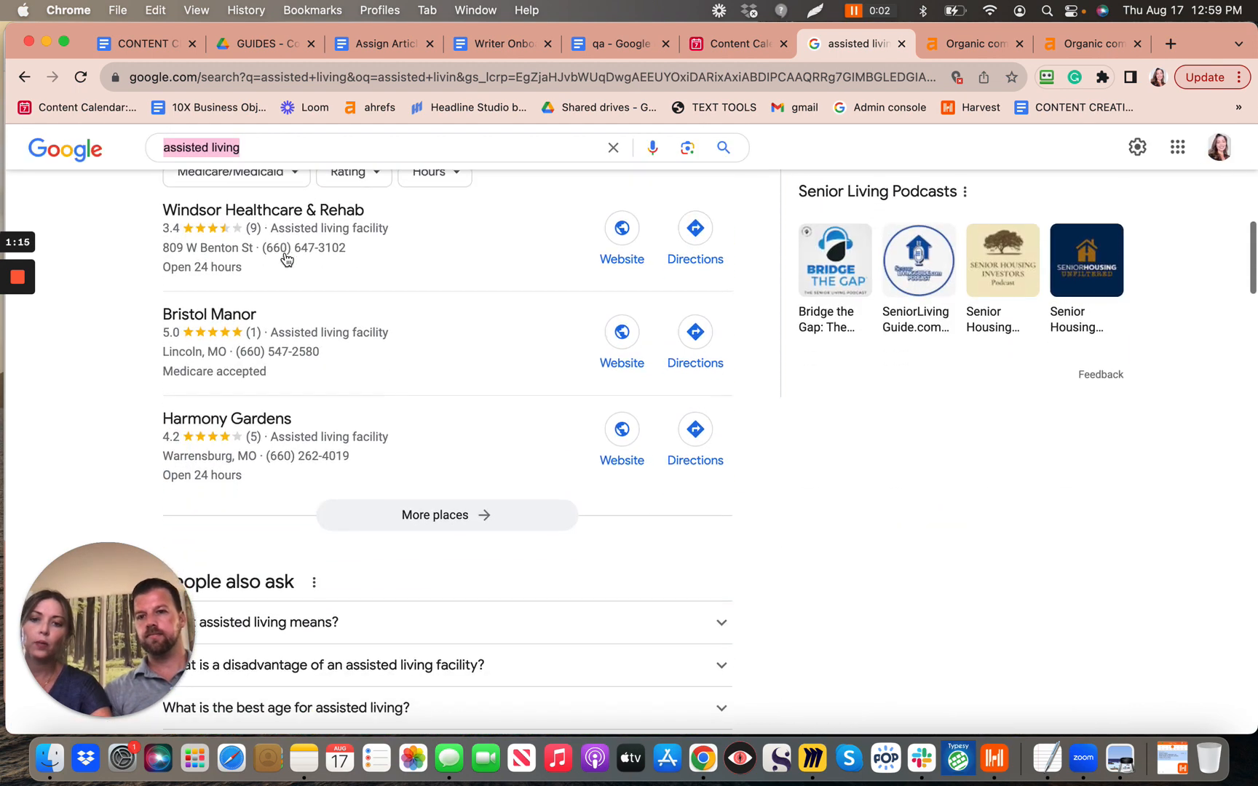
pyautogui.scroll(-2, 287, 260)
pyautogui.scroll(15, 284, 259)
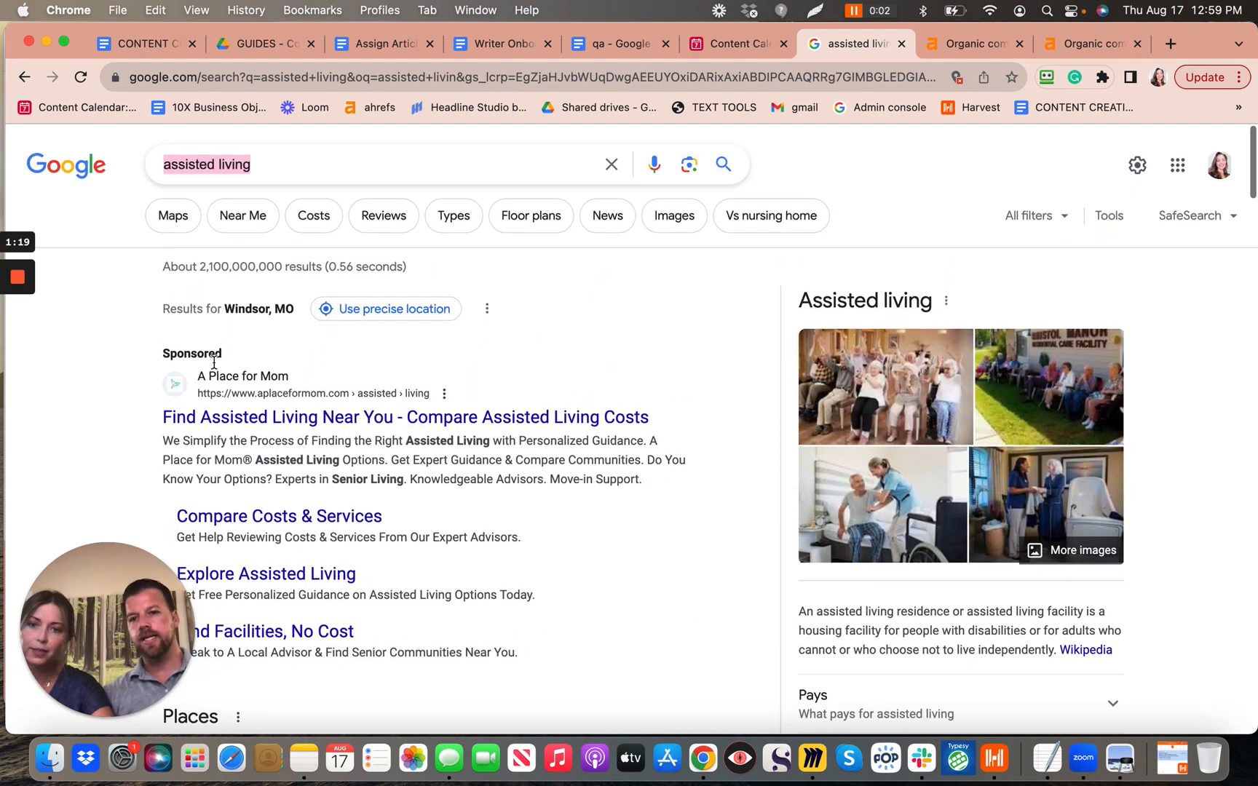
pyautogui.scroll(-5, 215, 364)
pyautogui.scroll(-5, 214, 364)
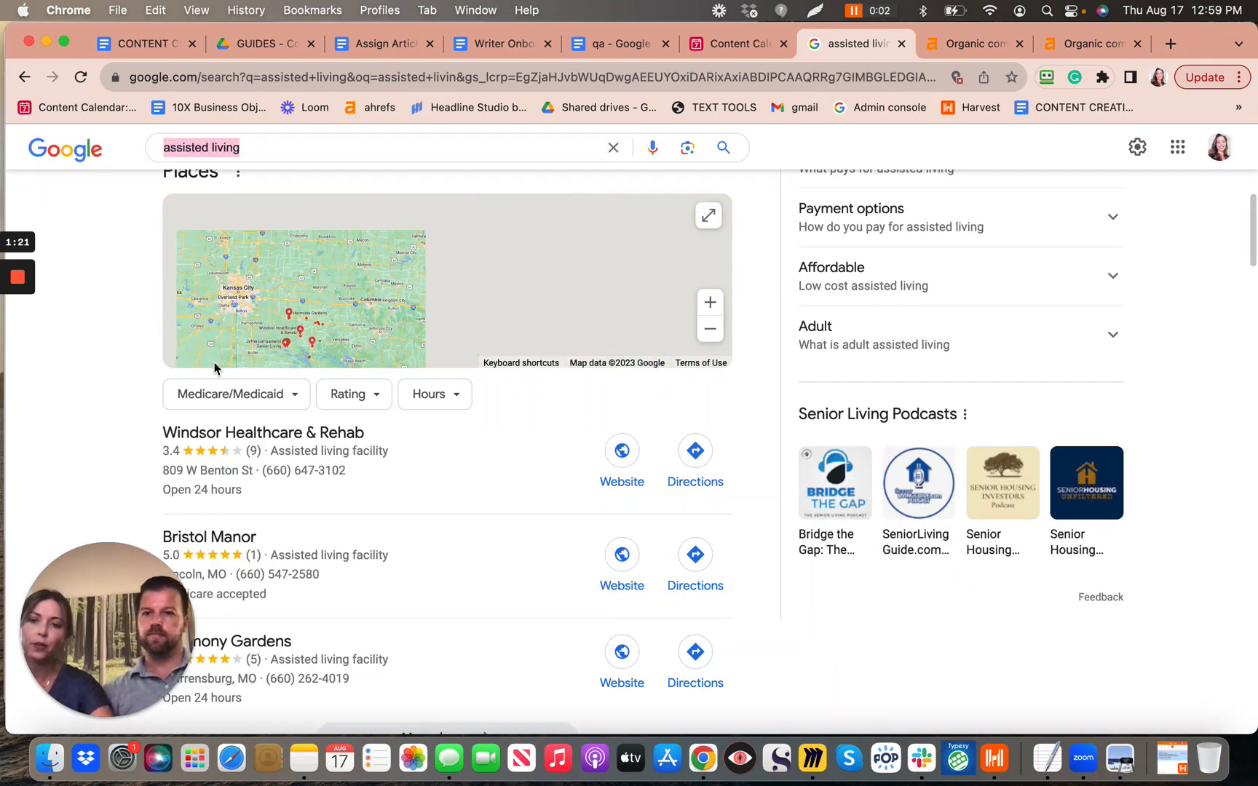
pyautogui.scroll(-10, 125, 391)
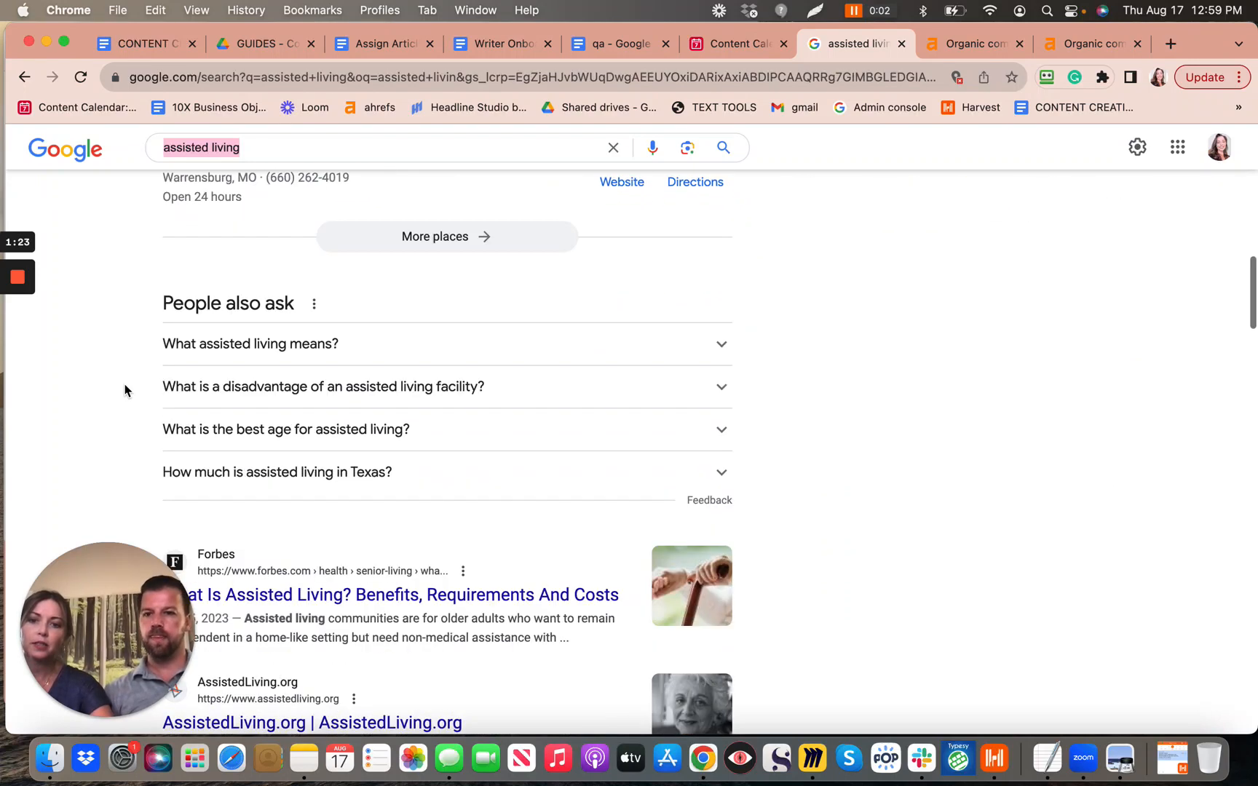
# Step: Review the organic results for "assisted living" from Forbes down to Where You Live Matters to identify the ranking sites
pyautogui.scroll(-4, 125, 391)
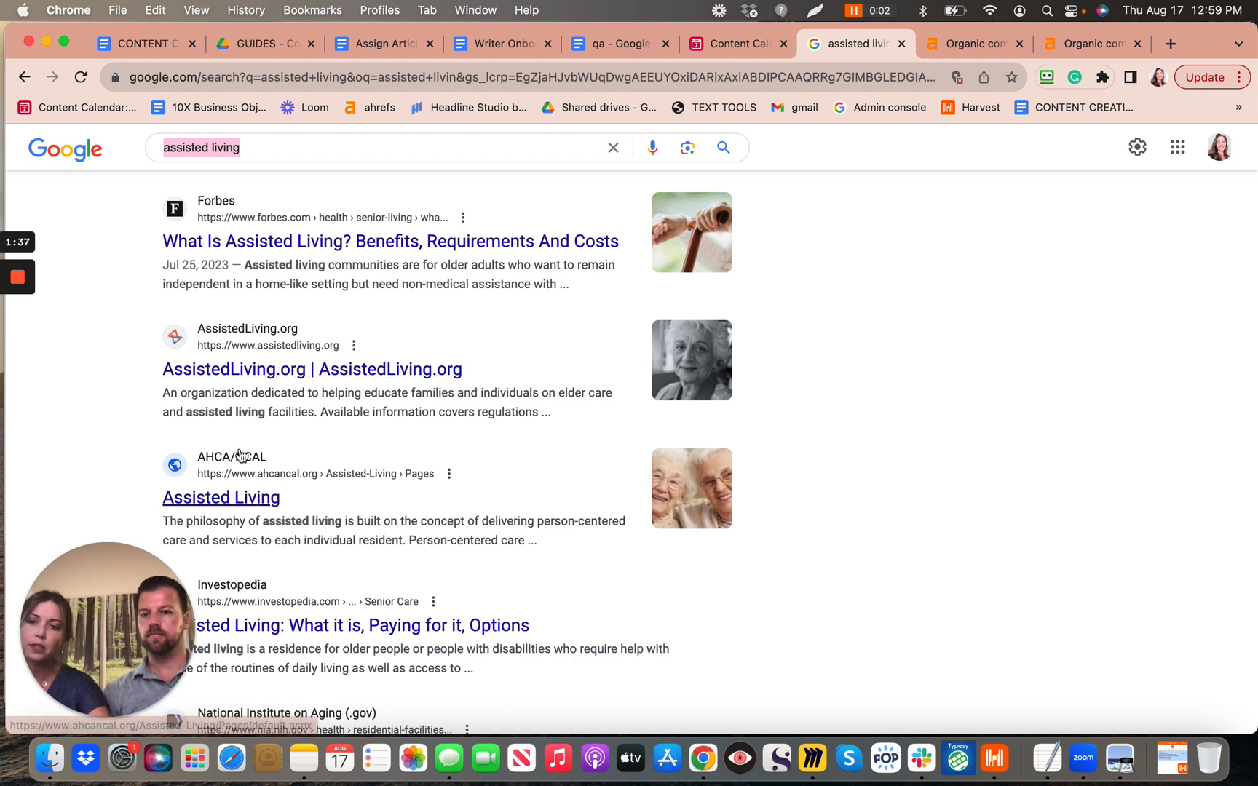
pyautogui.scroll(-3, 245, 448)
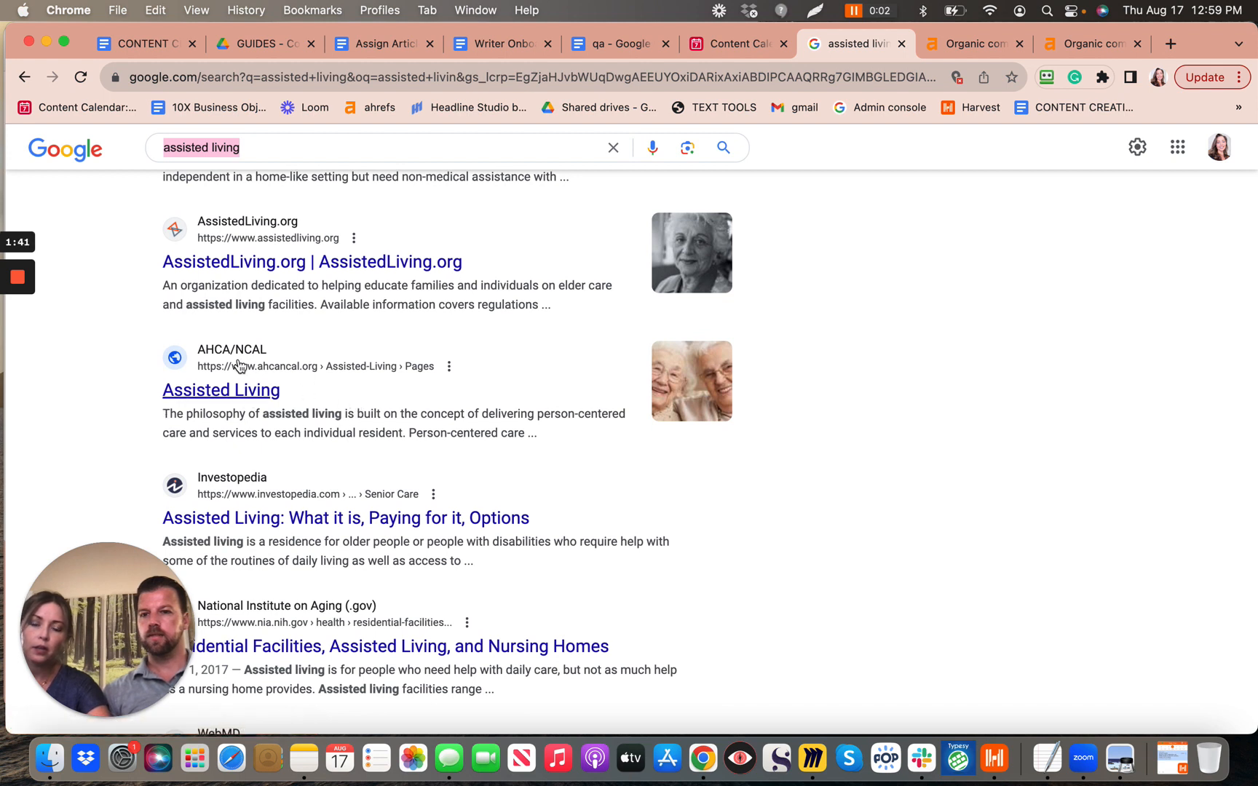
pyautogui.scroll(-4, 239, 366)
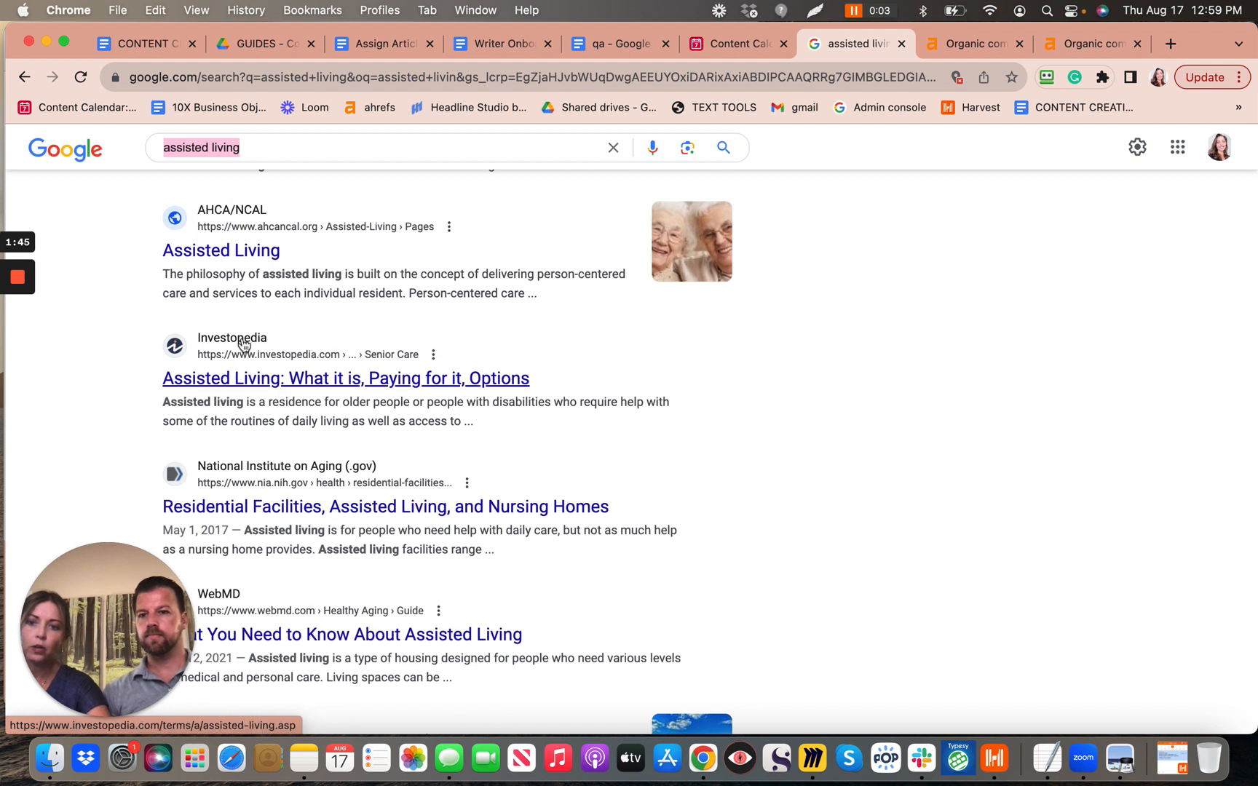
pyautogui.scroll(-3, 258, 346)
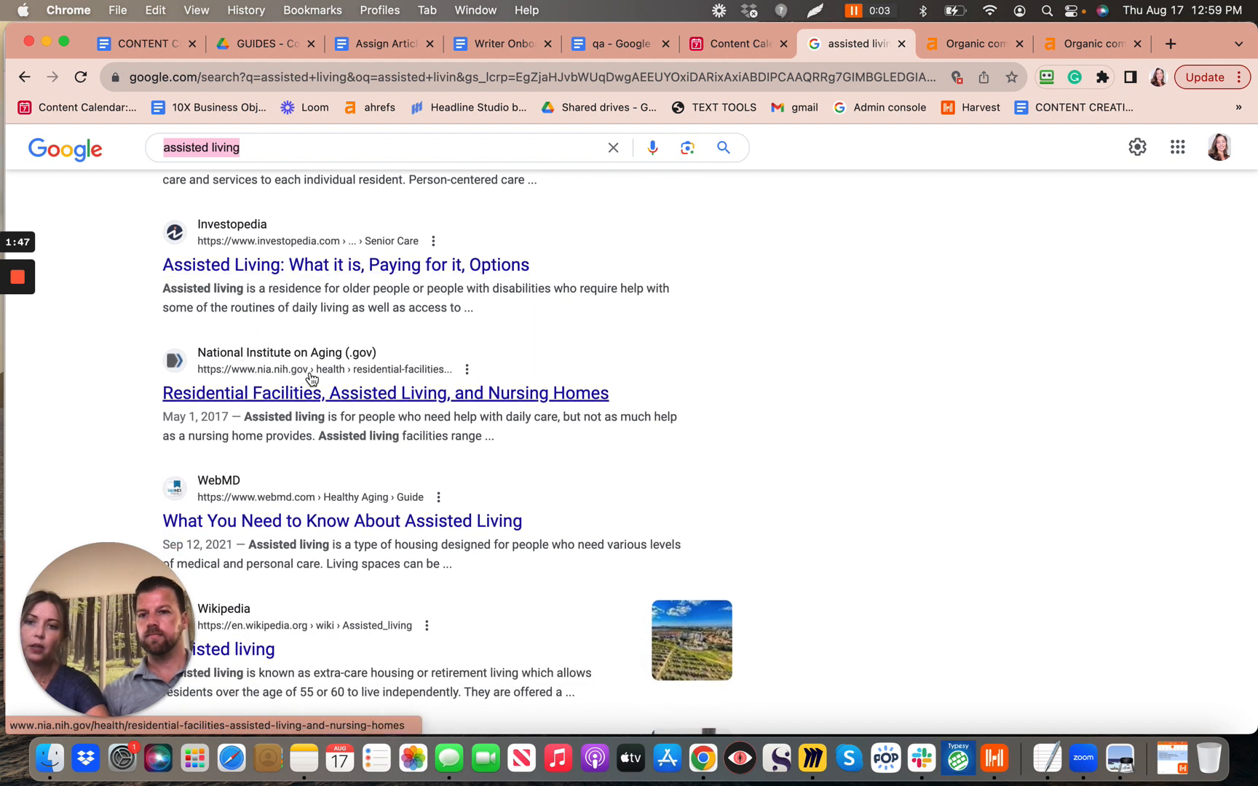
pyautogui.scroll(-2, 241, 378)
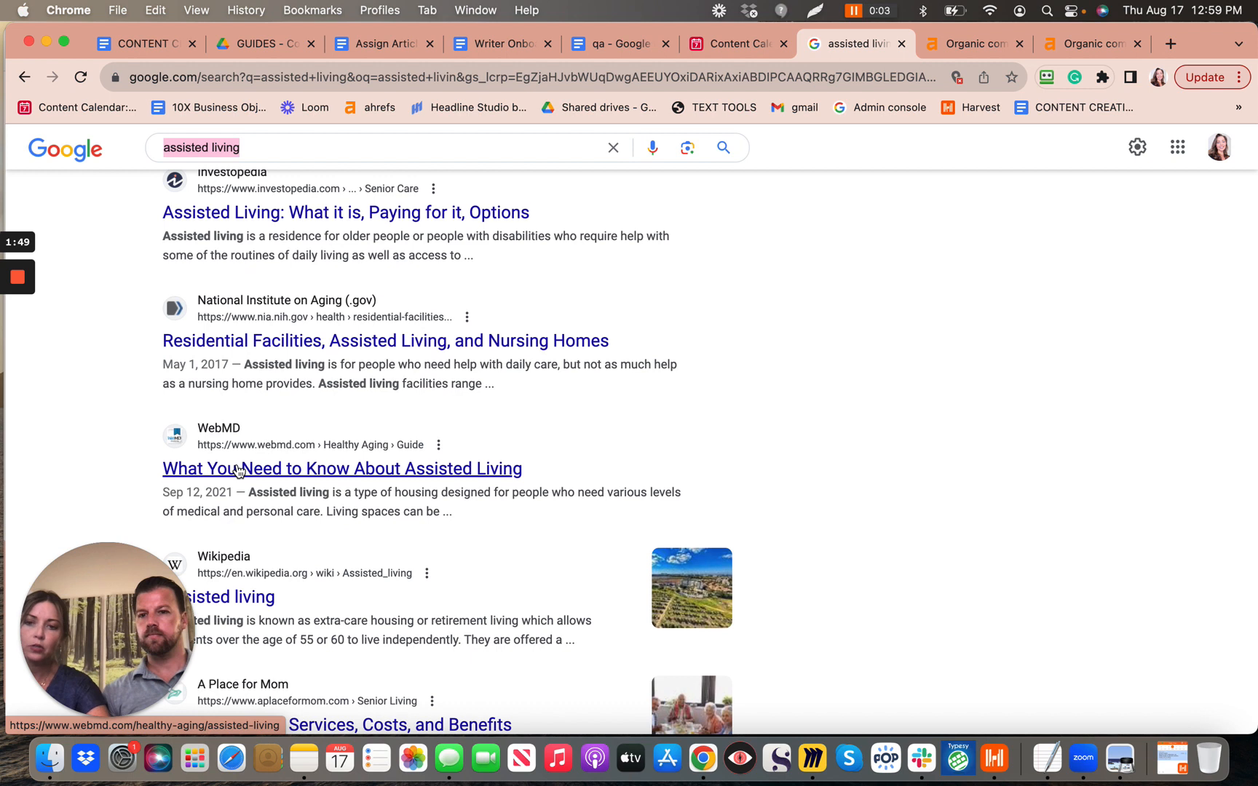
pyautogui.scroll(-3, 234, 477)
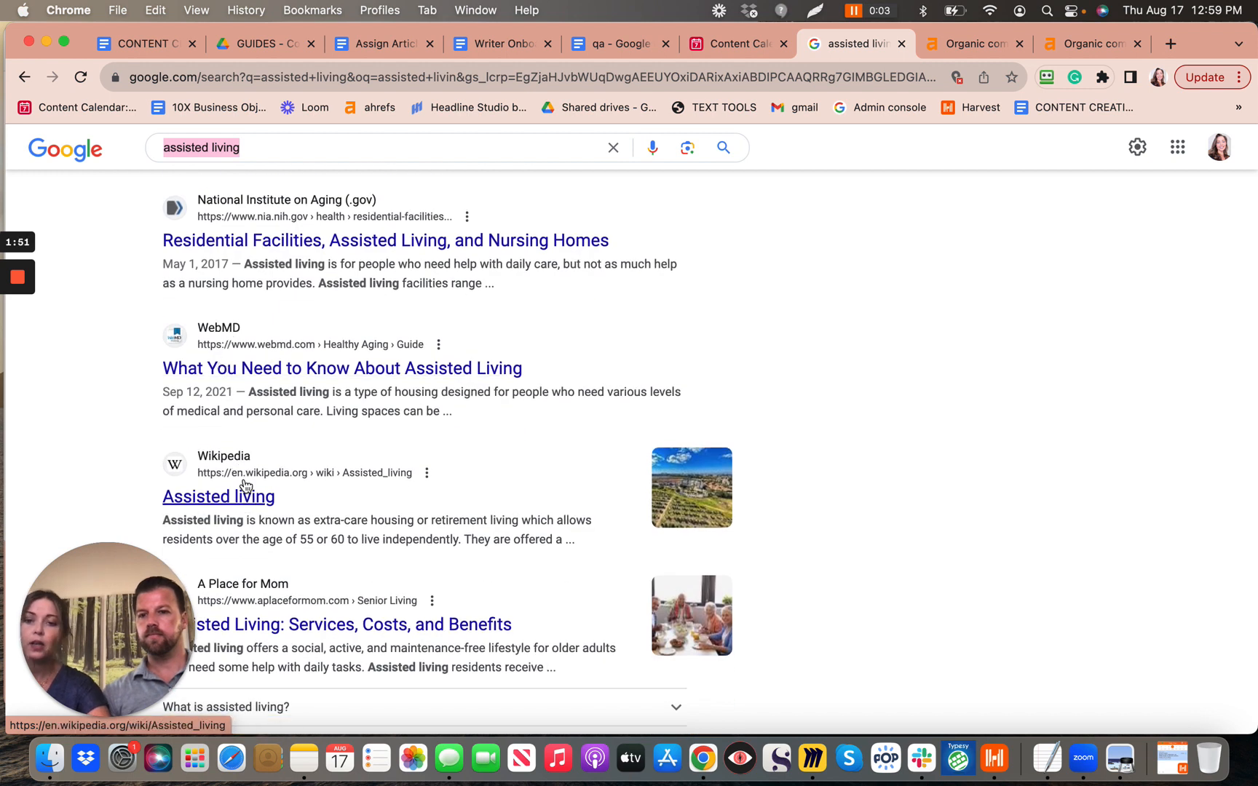
pyautogui.scroll(-4, 244, 503)
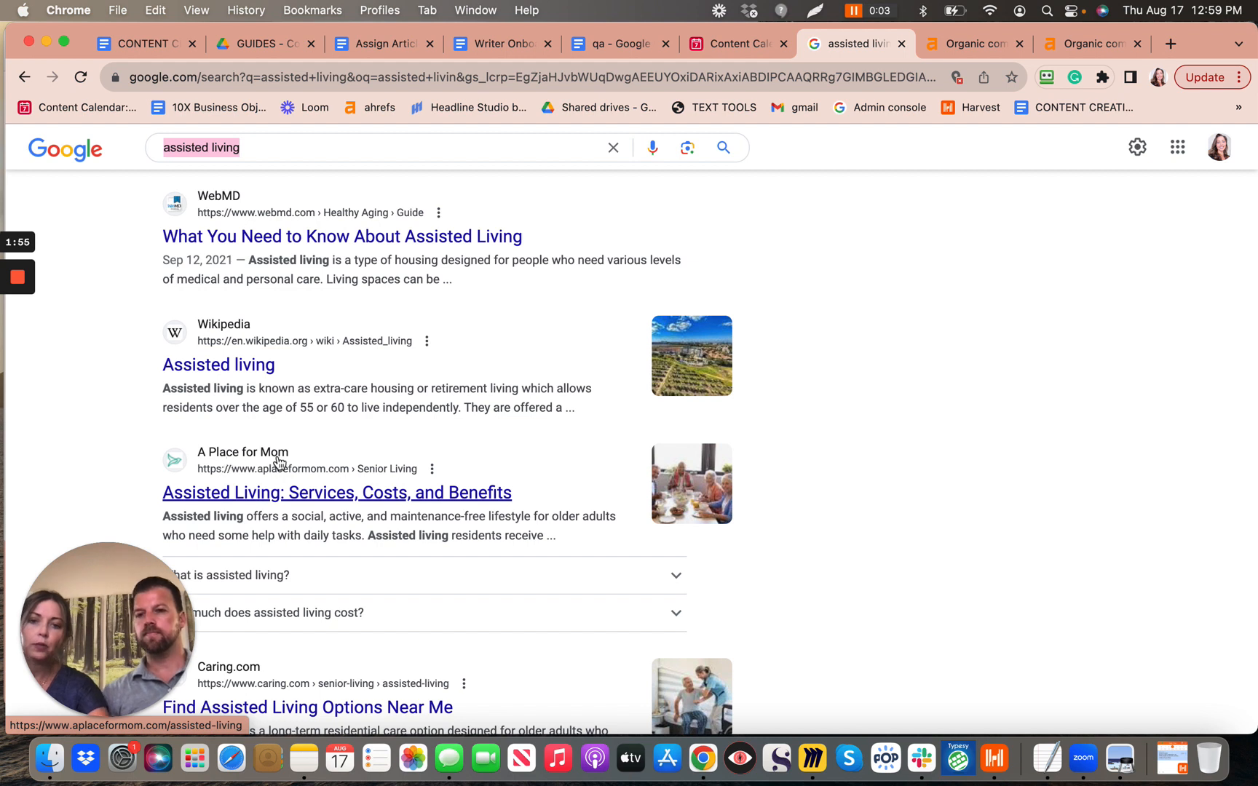
pyautogui.scroll(-10, 277, 461)
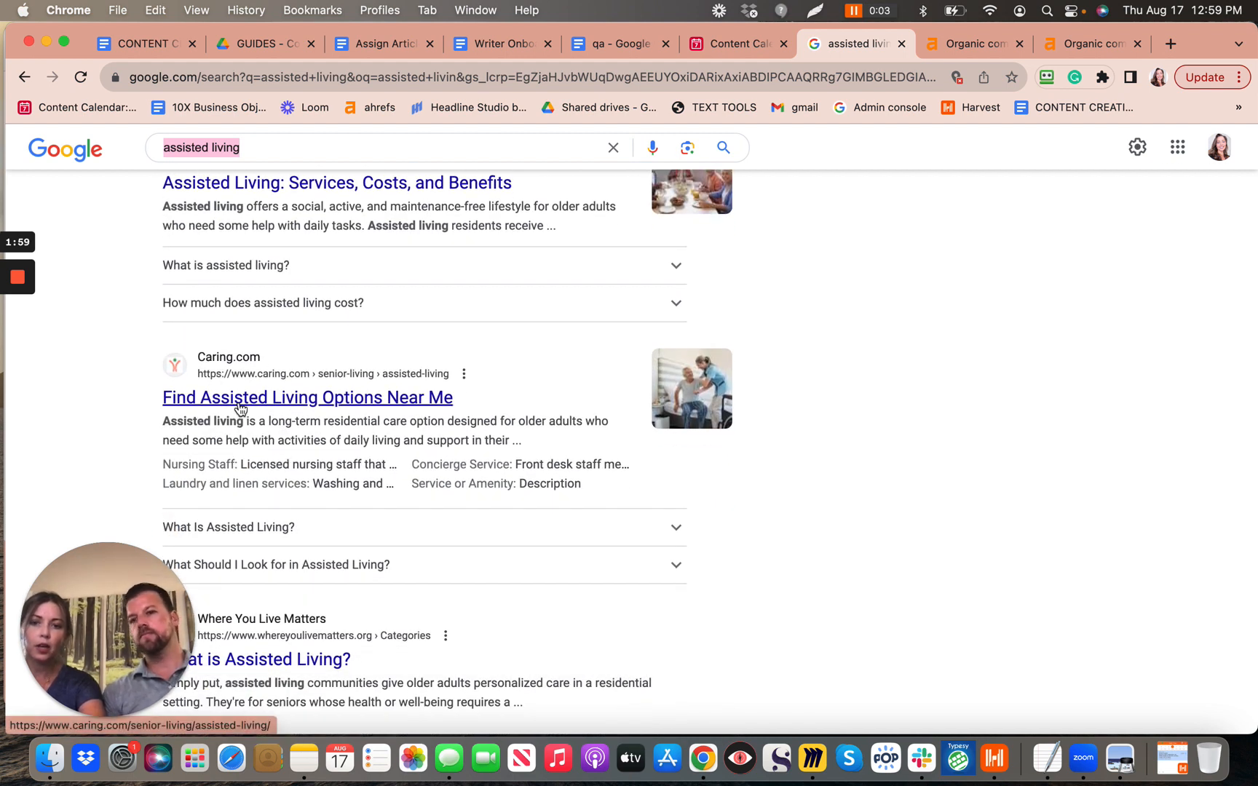
pyautogui.scroll(-3, 240, 408)
pyautogui.scroll(-2, 240, 408)
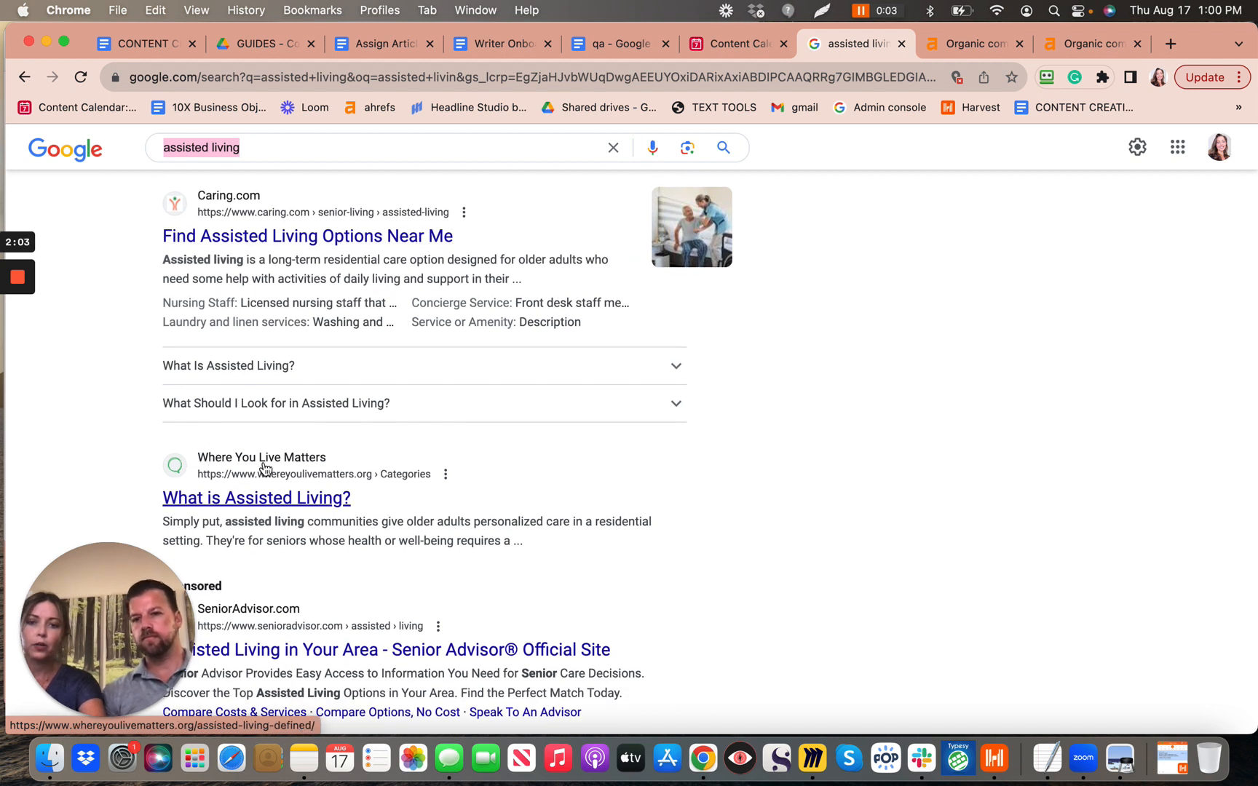
pyautogui.scroll(-3, 260, 468)
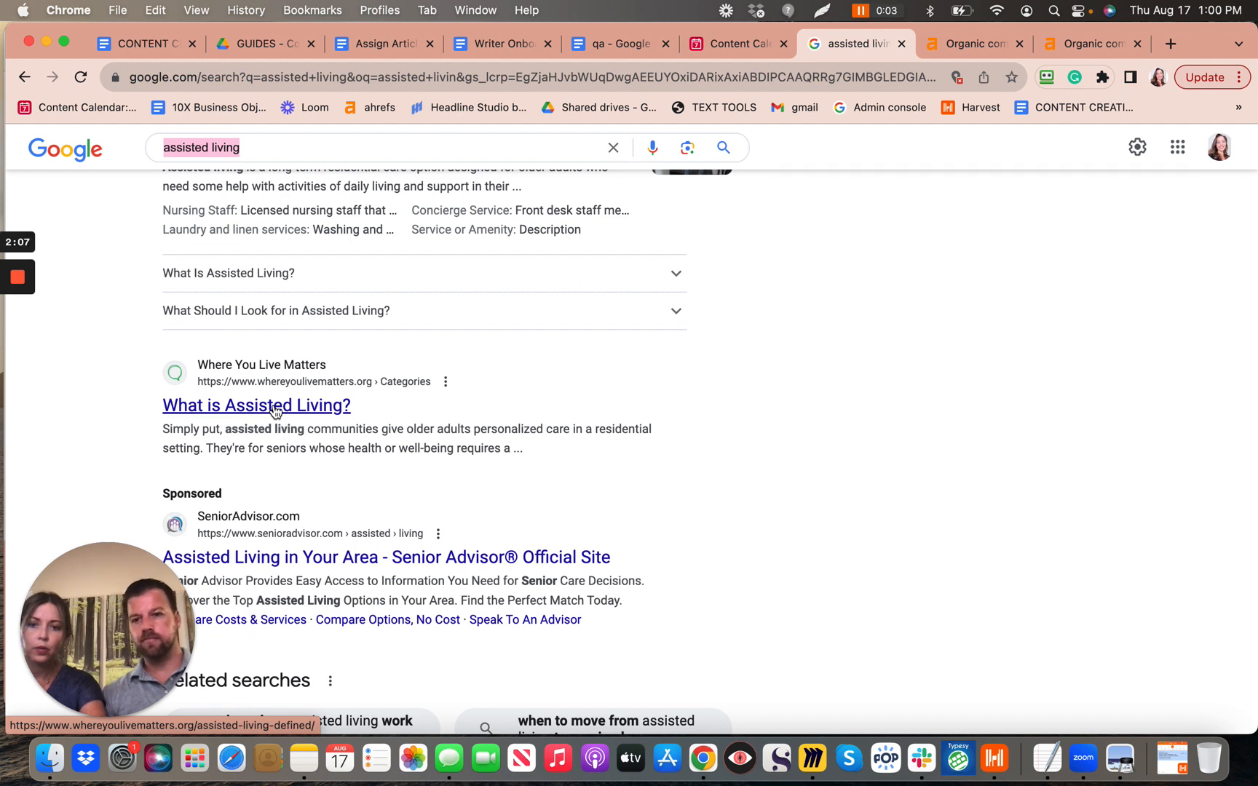
pyautogui.scroll(-5, 275, 412)
# Step: Revisit the A Place for Mom and Caring.com listings among the organic results as competitor candidates
pyautogui.scroll(15, 275, 411)
pyautogui.scroll(3, 276, 411)
pyautogui.scroll(-2, 259, 329)
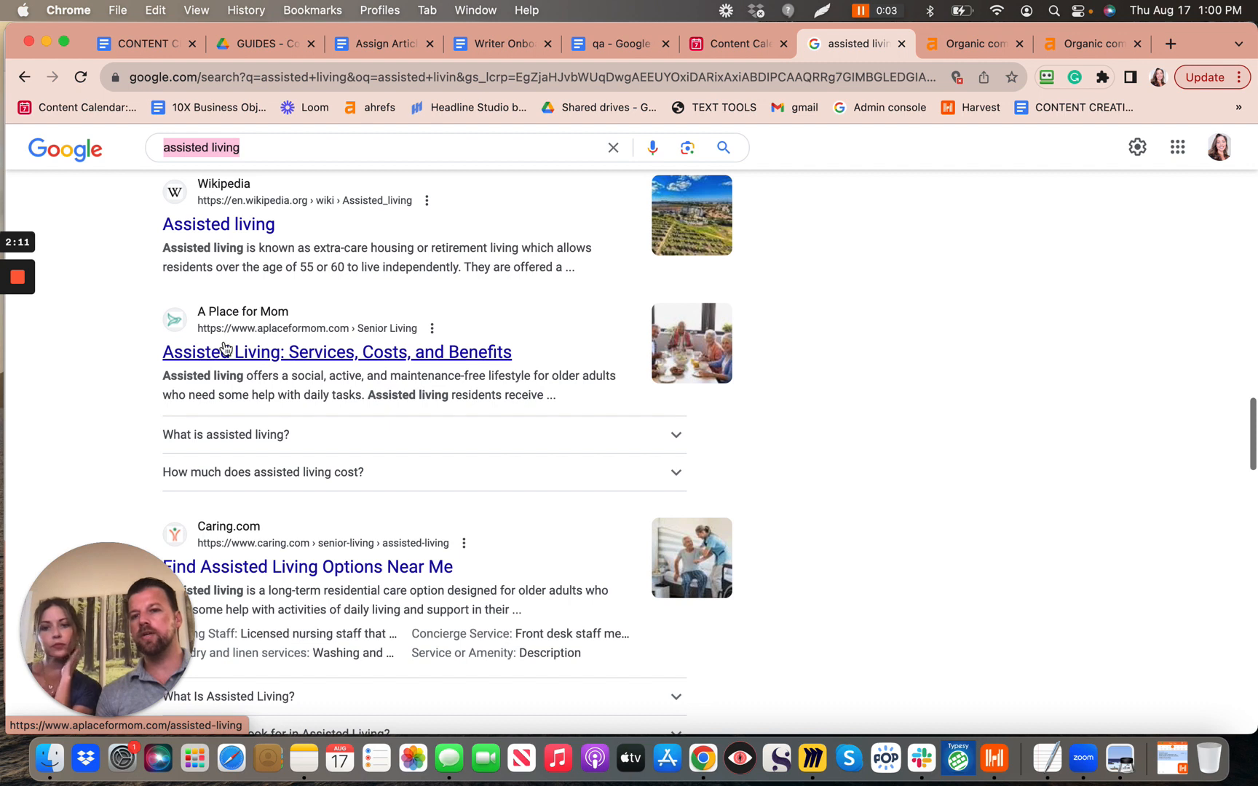
pyautogui.scroll(3, 304, 335)
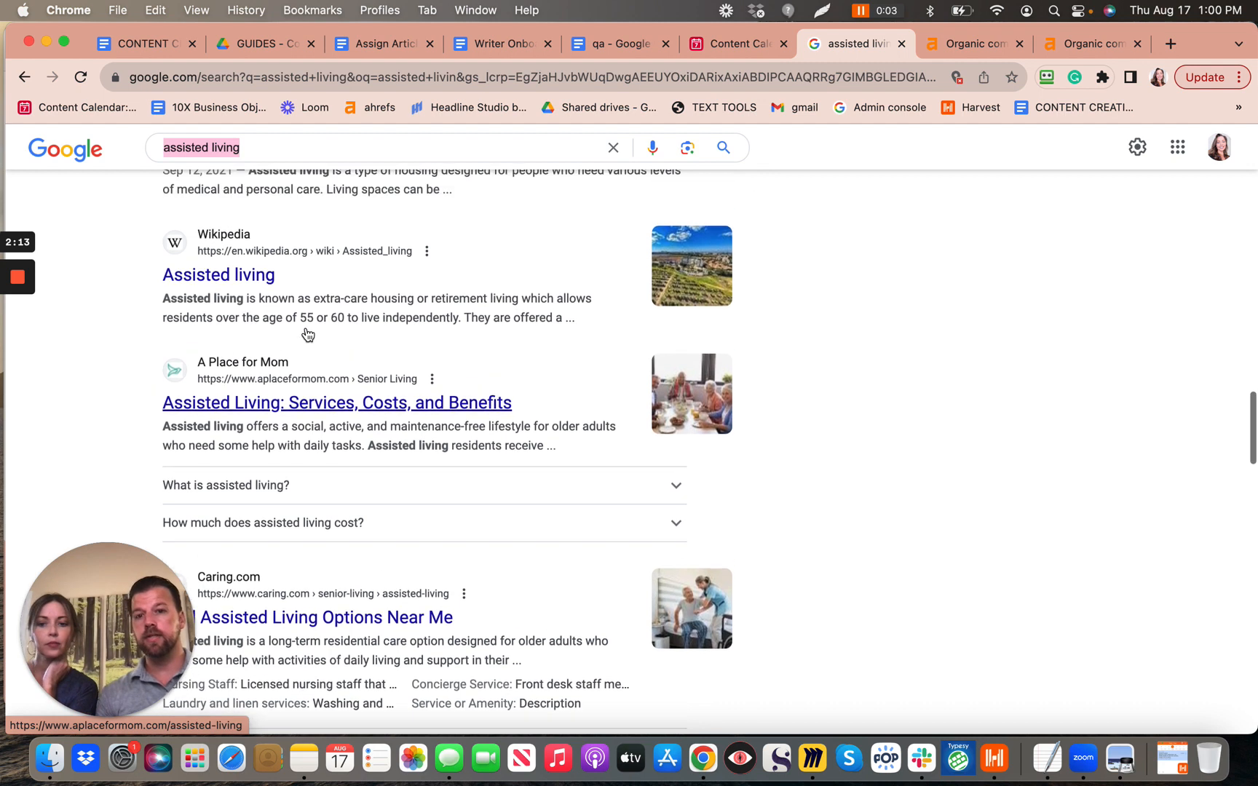
pyautogui.scroll(-5, 308, 334)
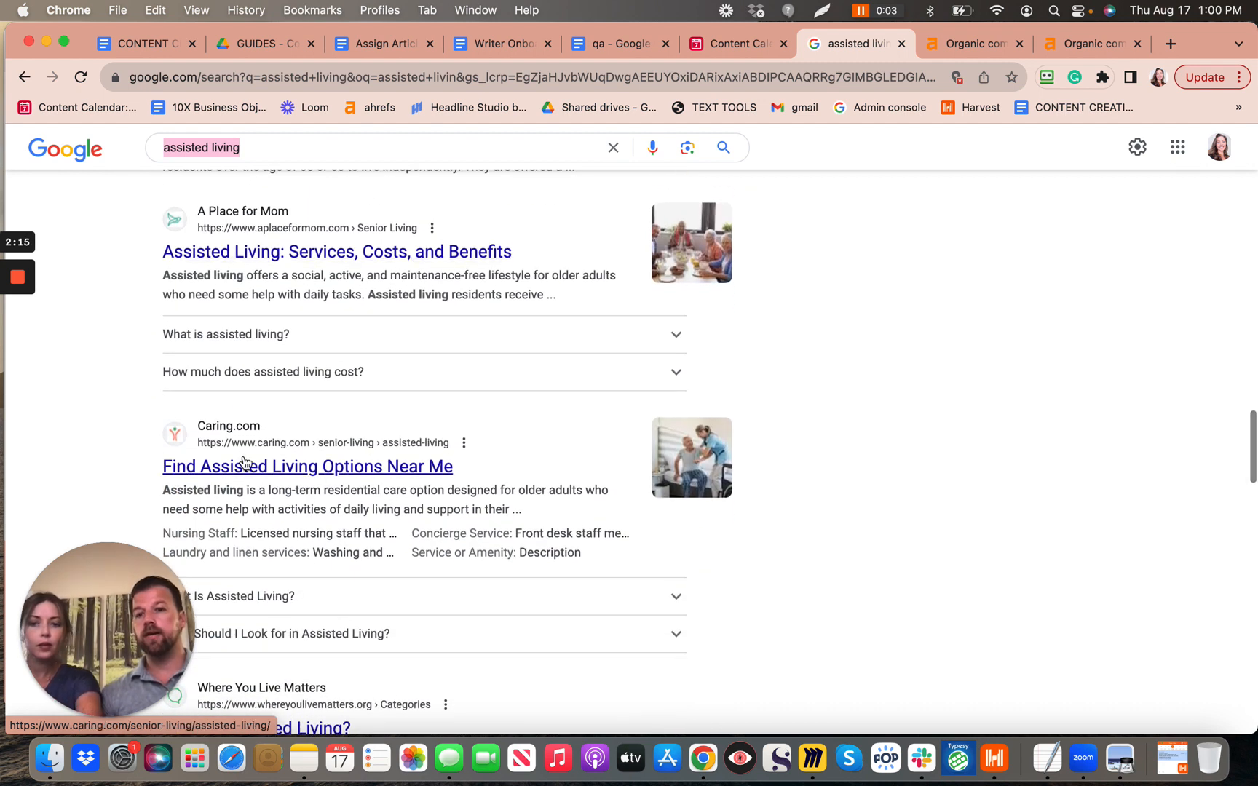
pyautogui.scroll(-1, 947, 127)
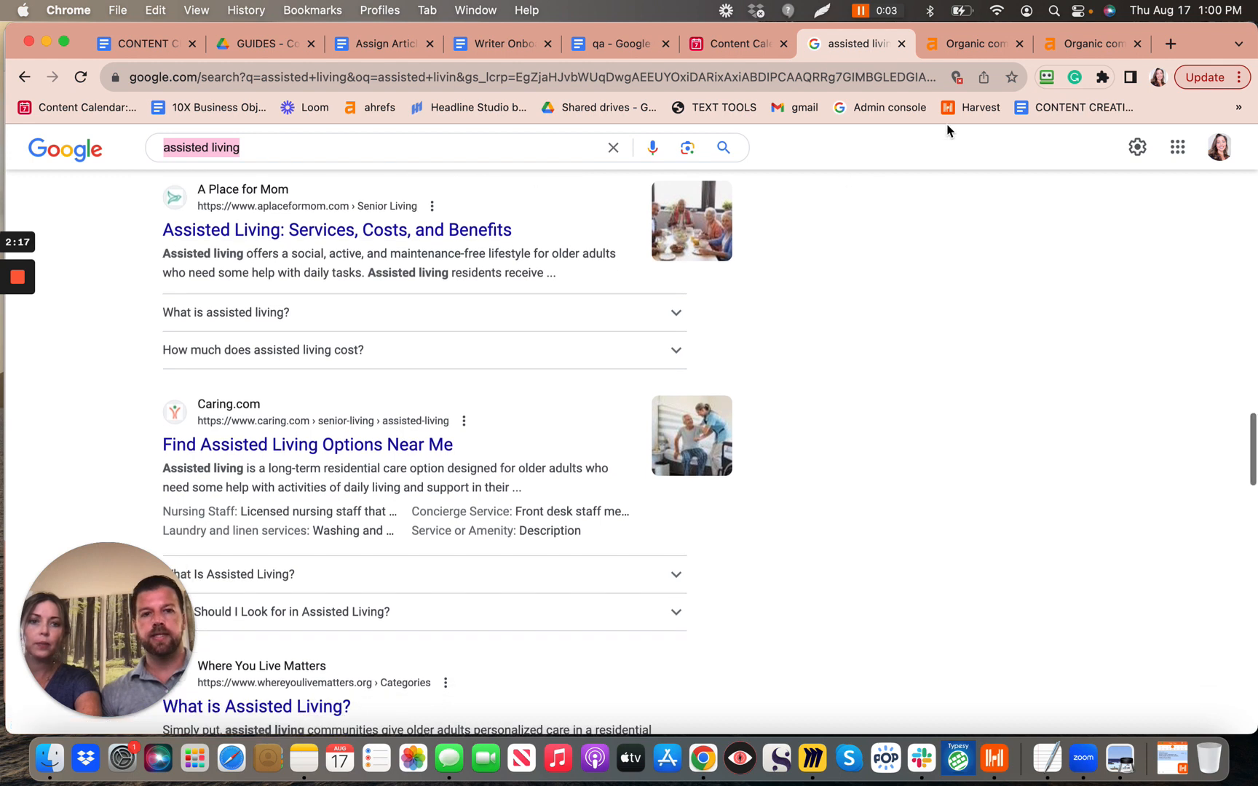
# Step: Switch to the open Ahrefs Organic competitors report for aplaceformom.com
pyautogui.click(946, 48)
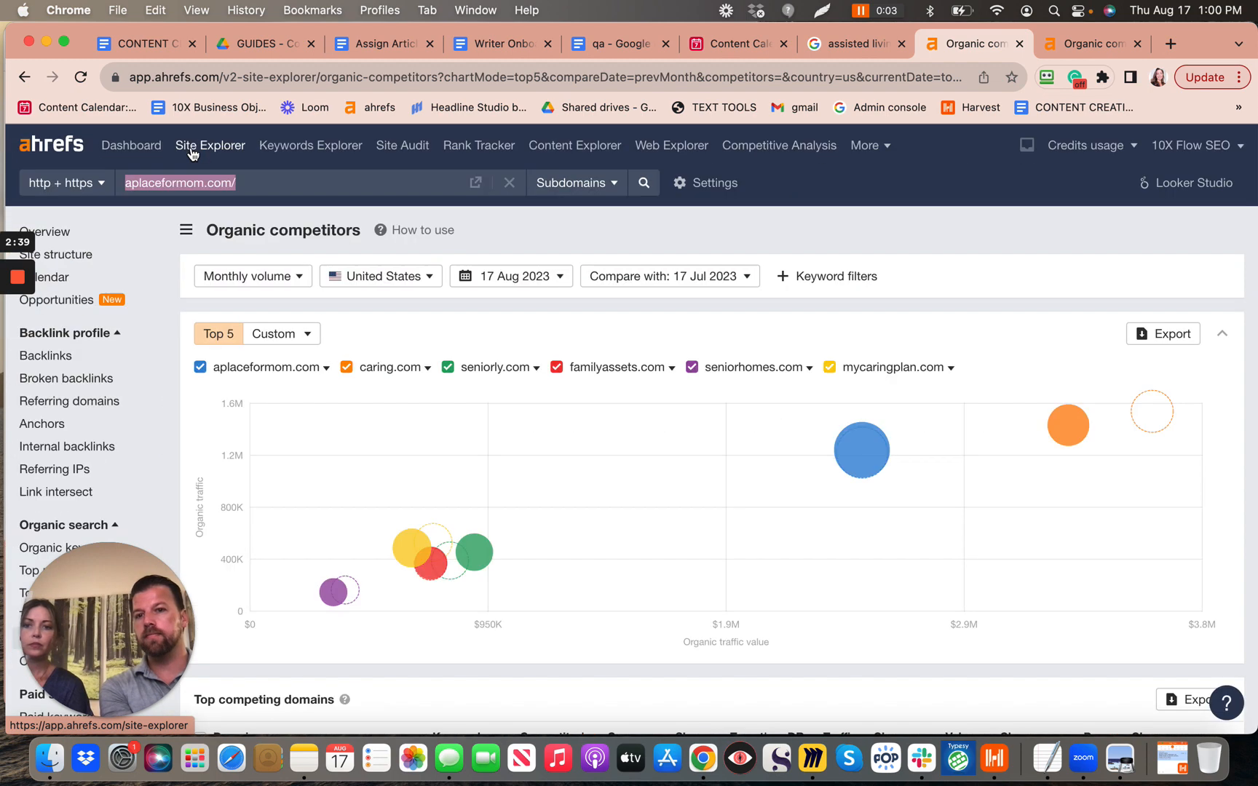
pyautogui.click(130, 183)
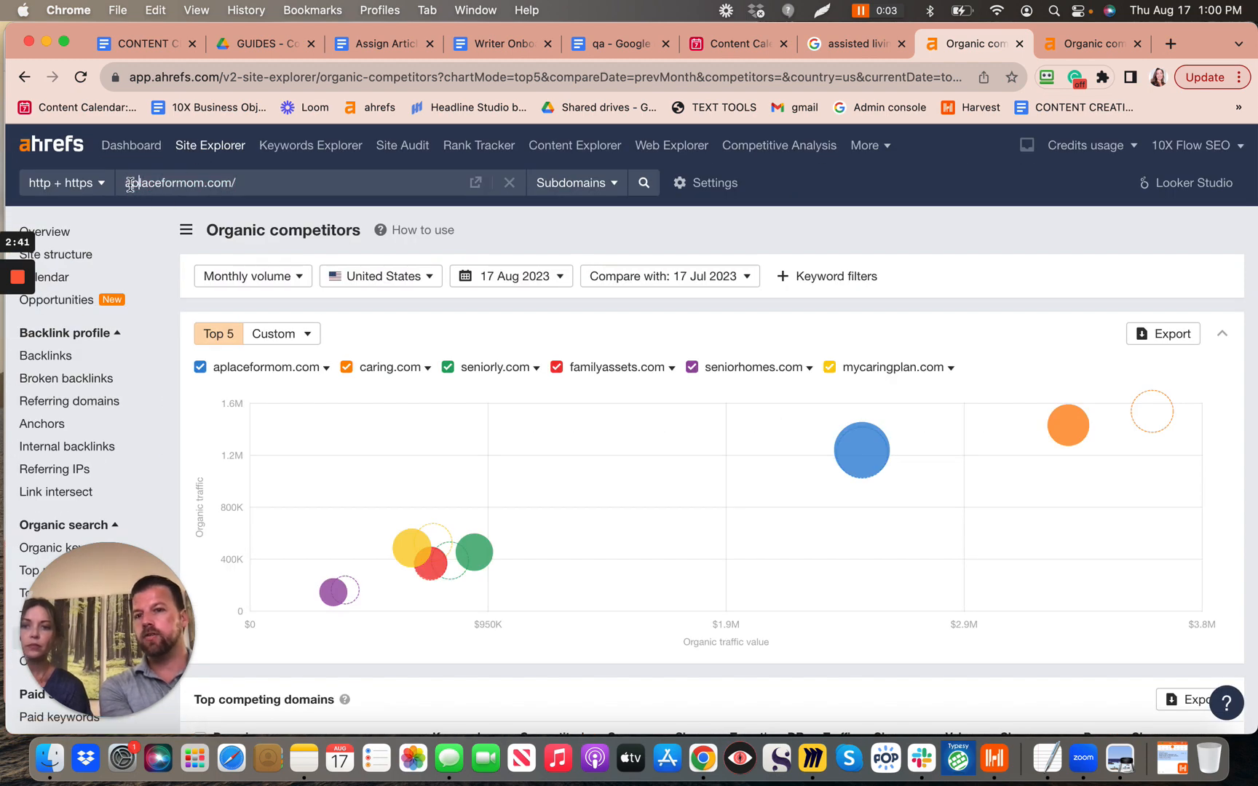
pyautogui.moveTo(130, 183); pyautogui.dragTo(231, 183)
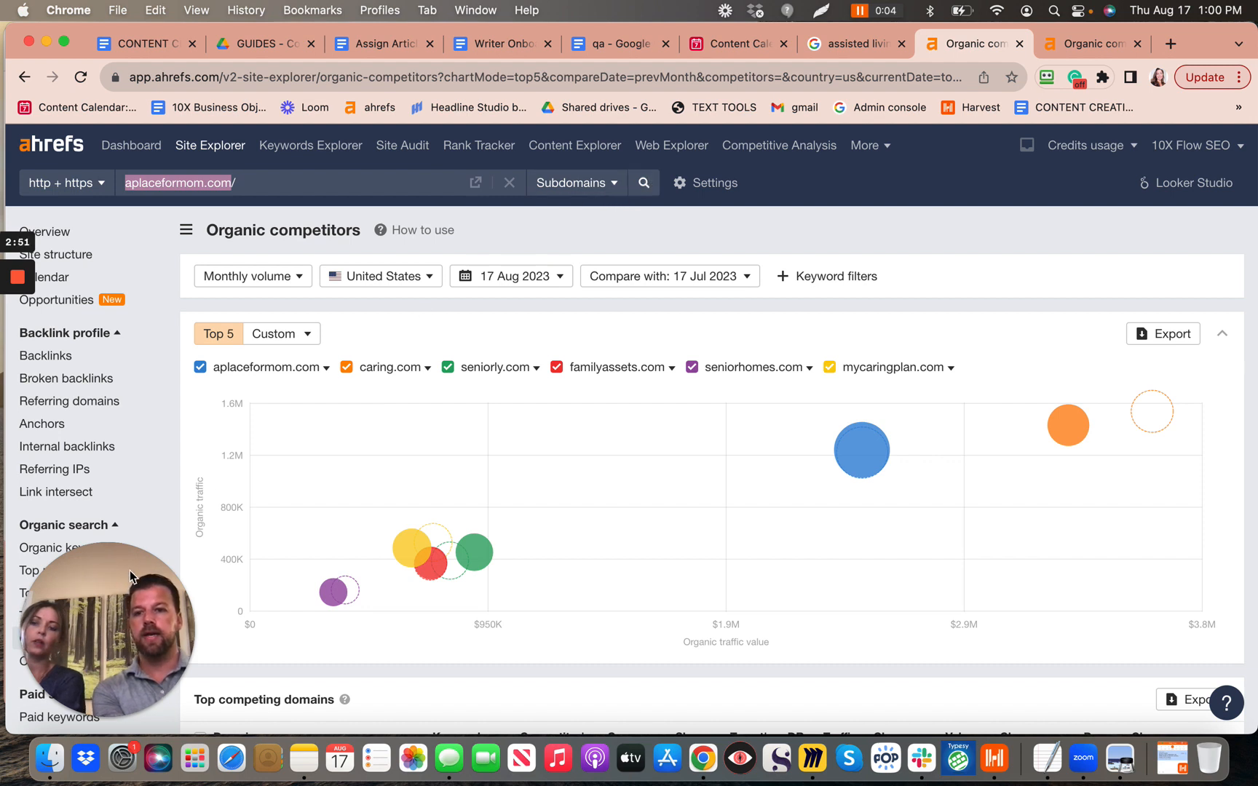
pyautogui.moveTo(107, 582); pyautogui.dragTo(981, 584)
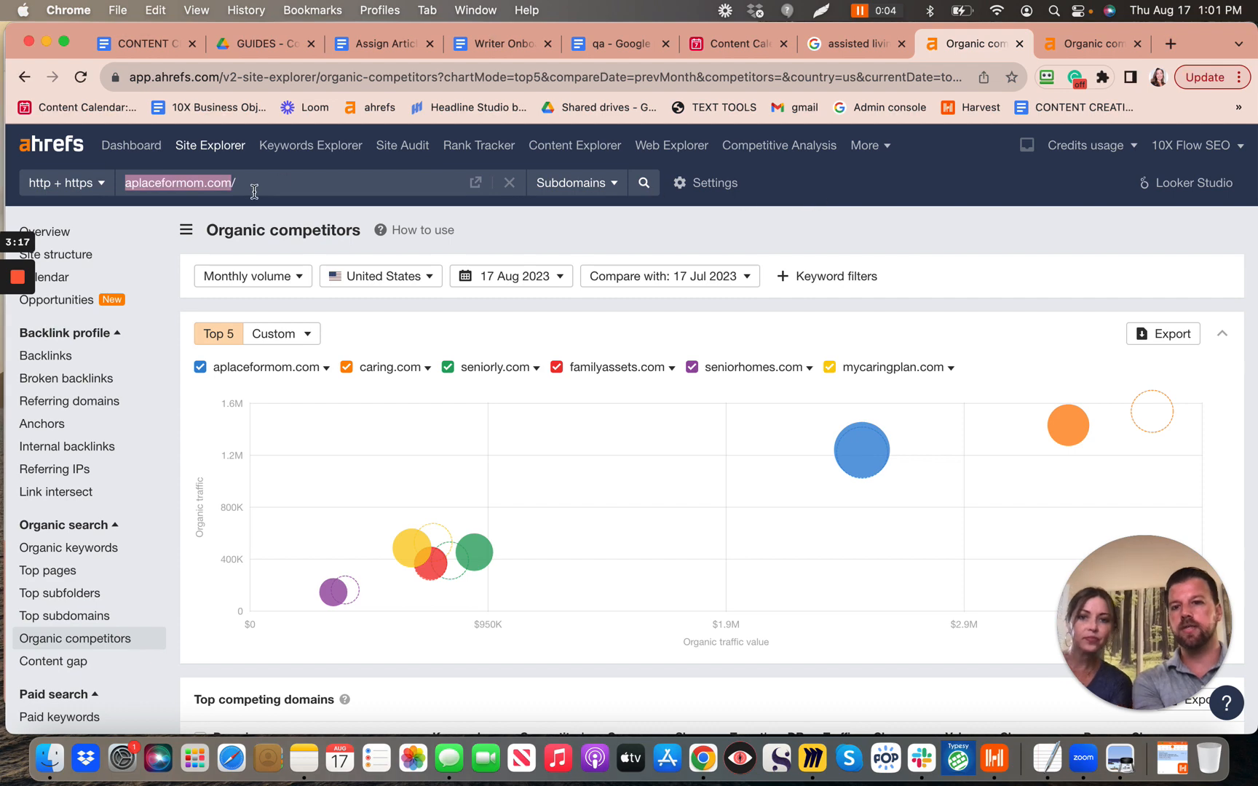
# Step: Examine the Organic competitors report for aplaceformom.com, including its place among the organic search reports and the competitor bubble chart
pyautogui.scroll(3, 73, 641)
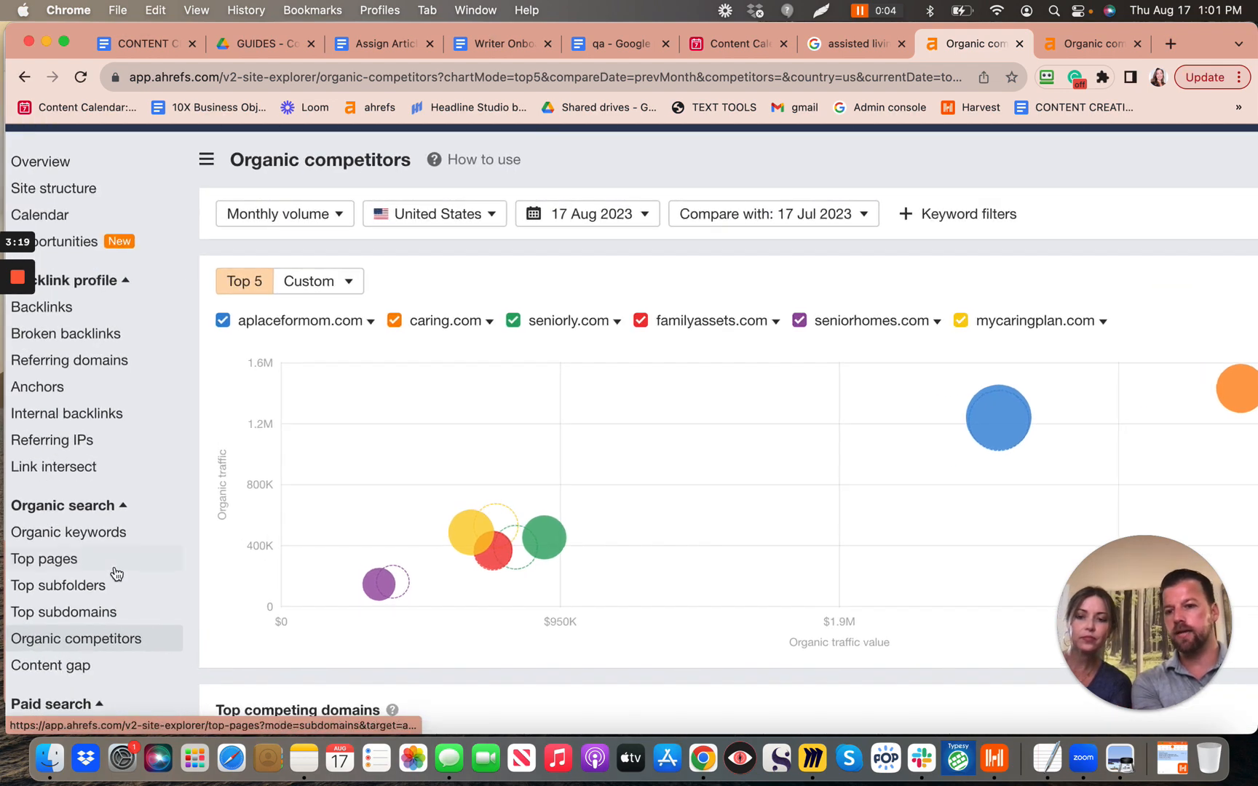
pyautogui.scroll(5, 107, 643)
pyautogui.hscroll(-2, 107, 650)
pyautogui.scroll(-8, 107, 650)
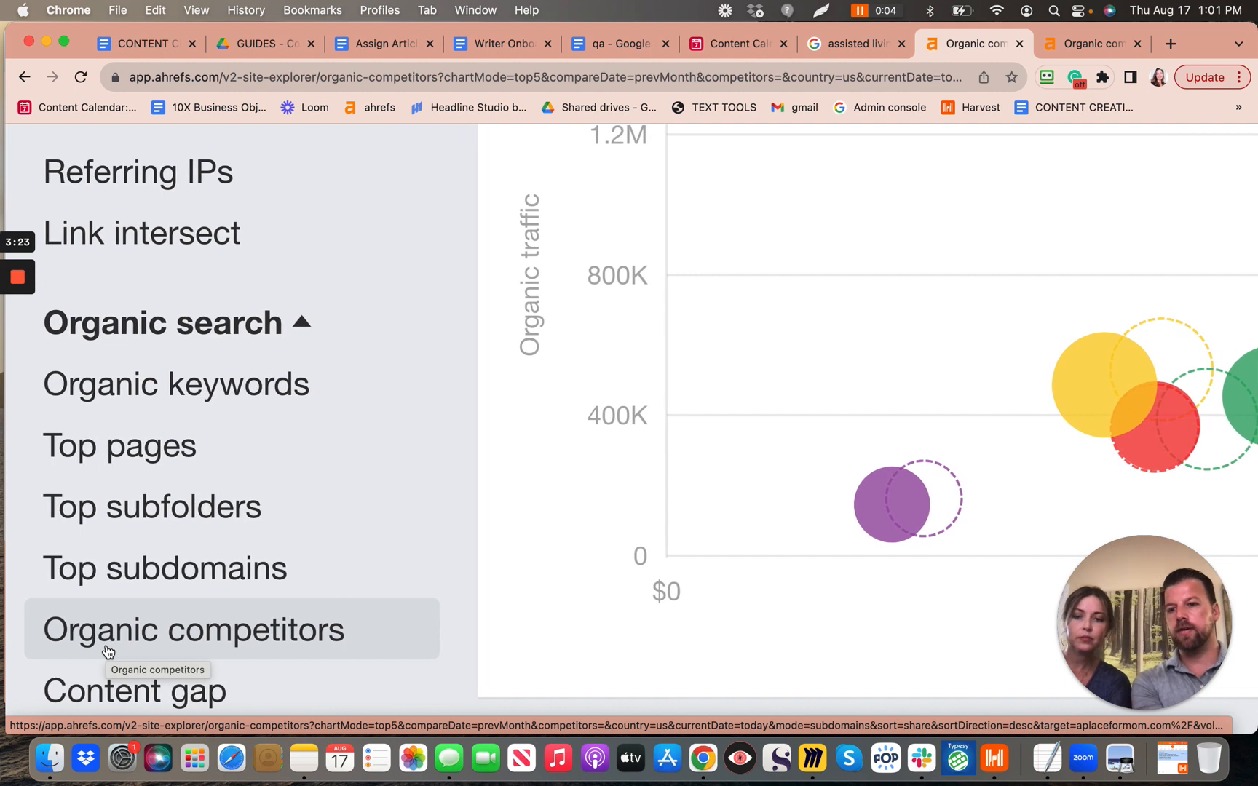
pyautogui.scroll(-3, 107, 650)
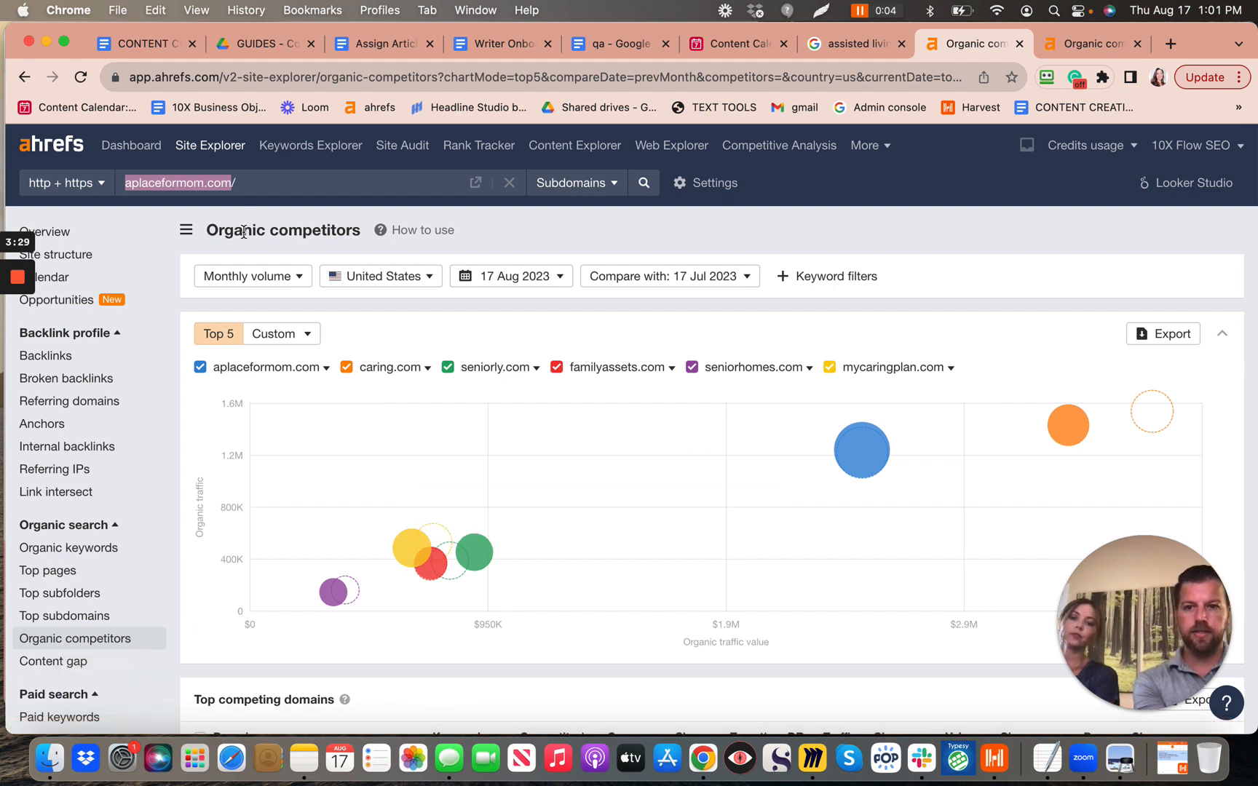
pyautogui.click(210, 231)
pyautogui.moveTo(293, 237); pyautogui.dragTo(363, 231)
pyautogui.moveTo(122, 182); pyautogui.dragTo(205, 185)
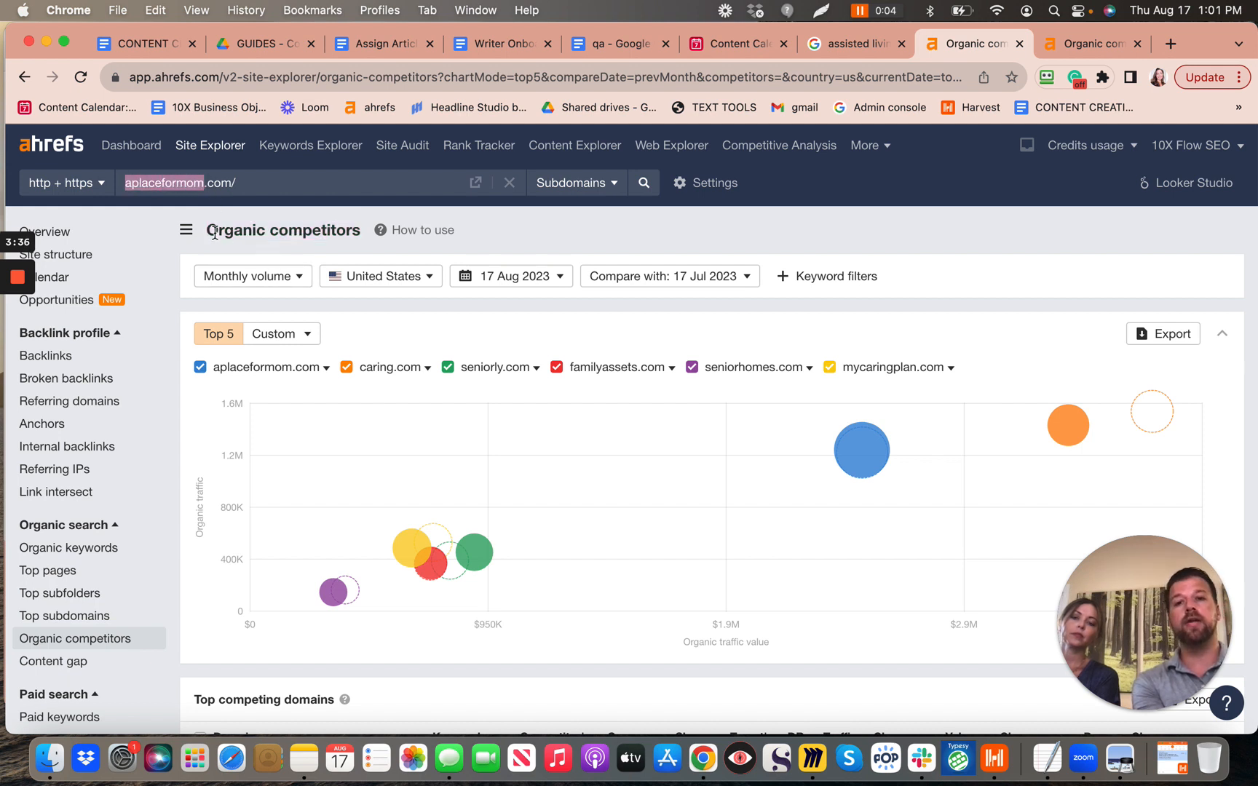
pyautogui.moveTo(210, 231); pyautogui.dragTo(360, 231)
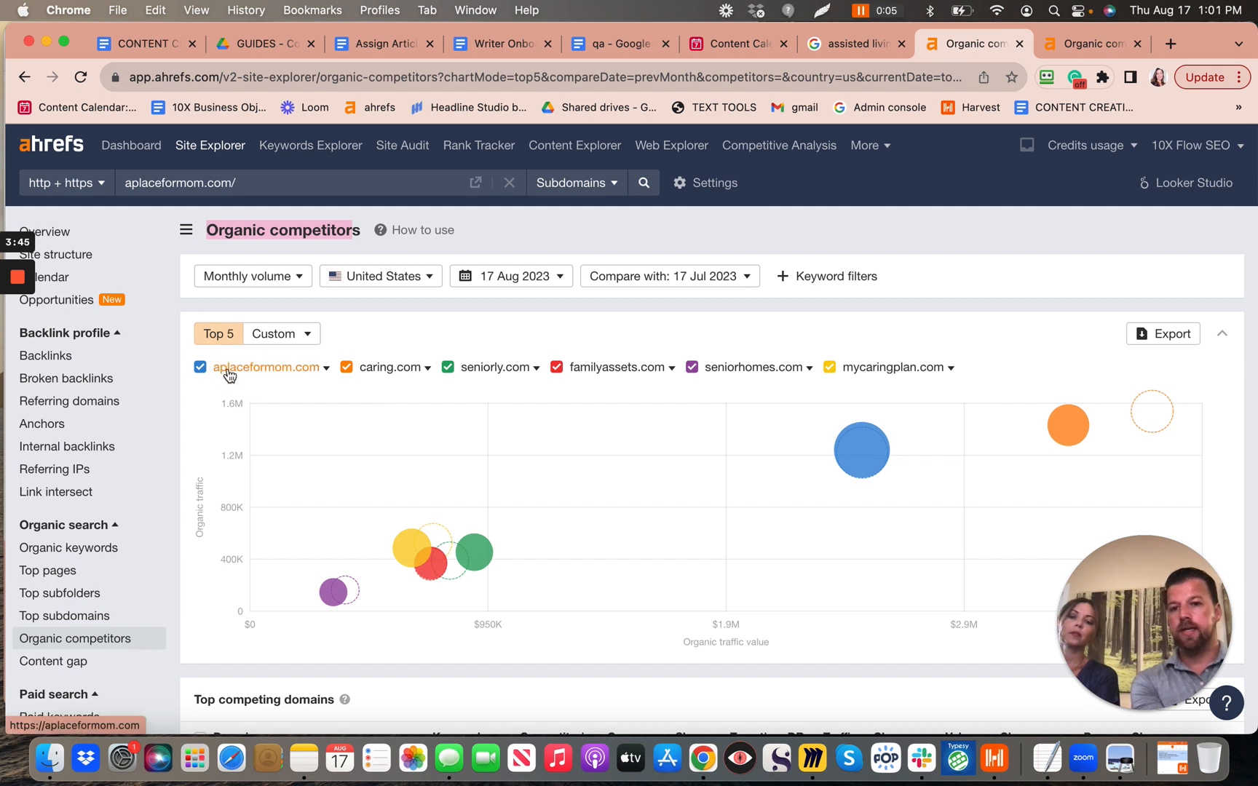
pyautogui.moveTo(341, 593)
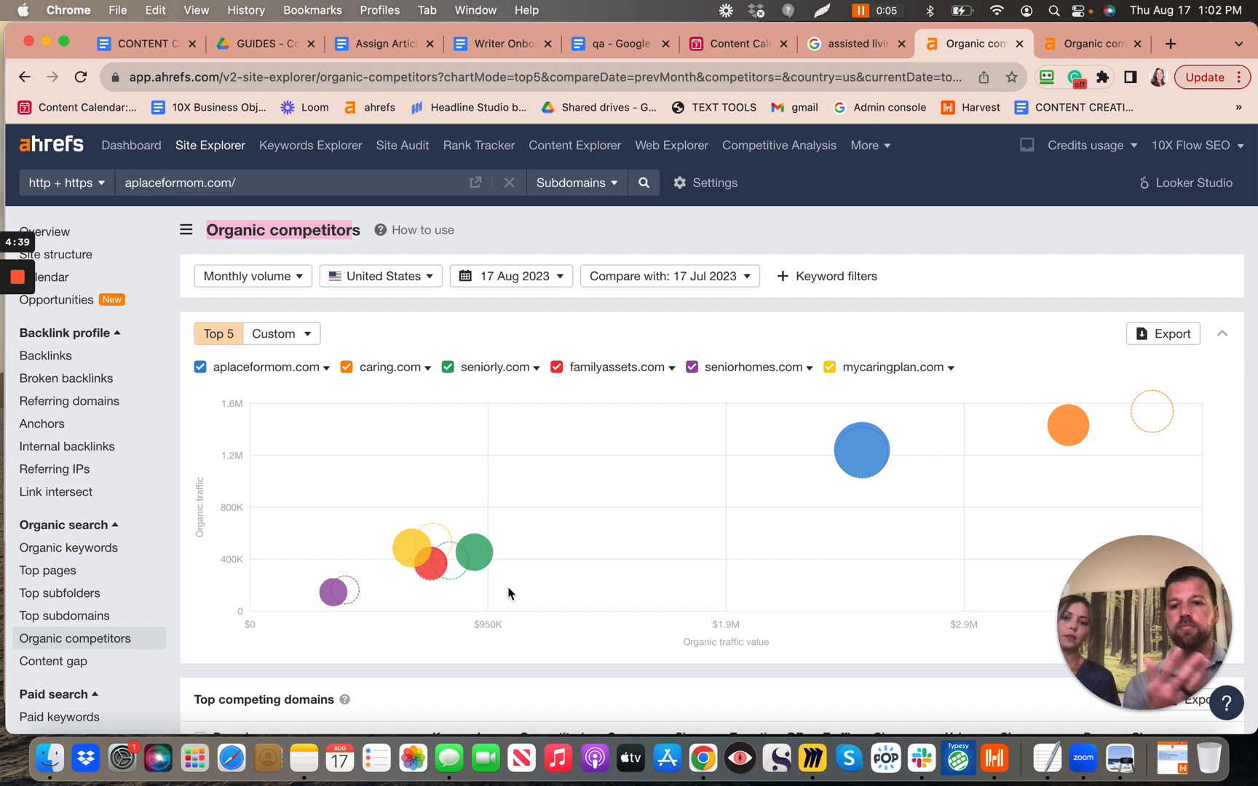
pyautogui.moveTo(417, 560)
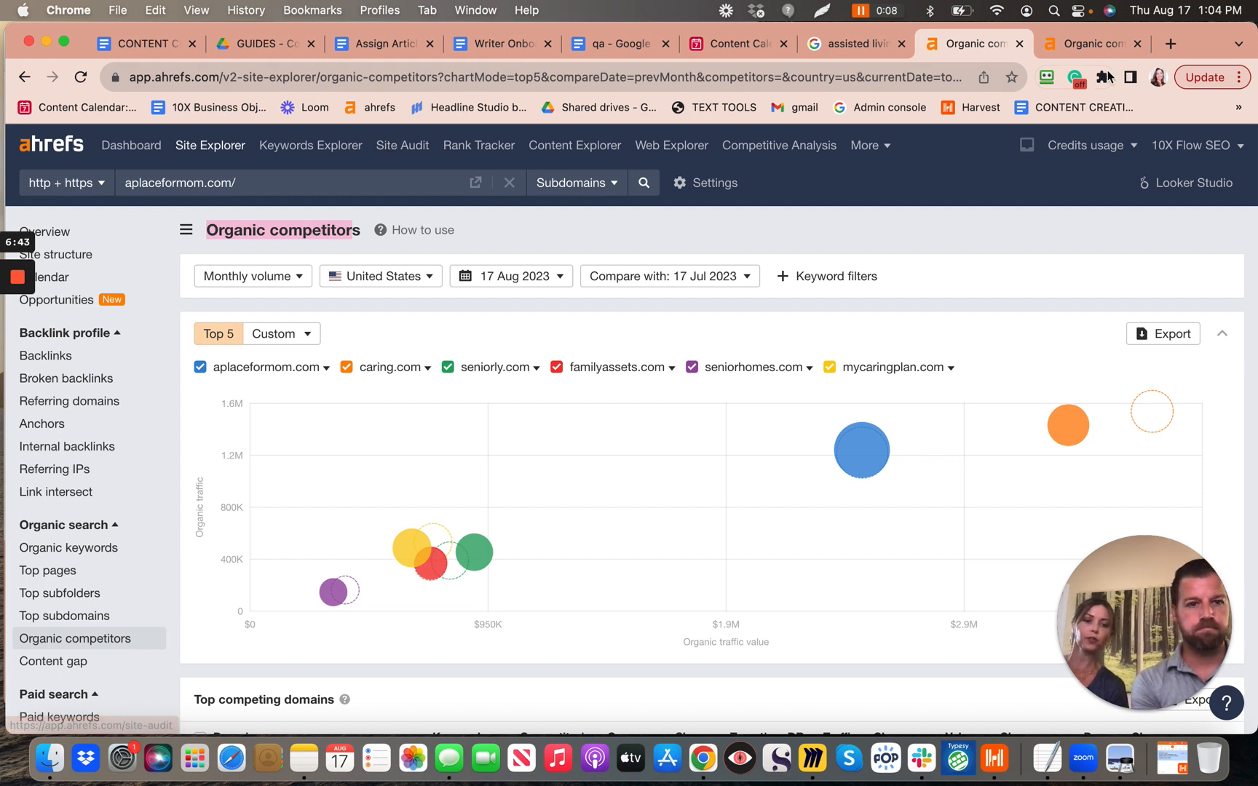
pyautogui.rightClick(66, 670)
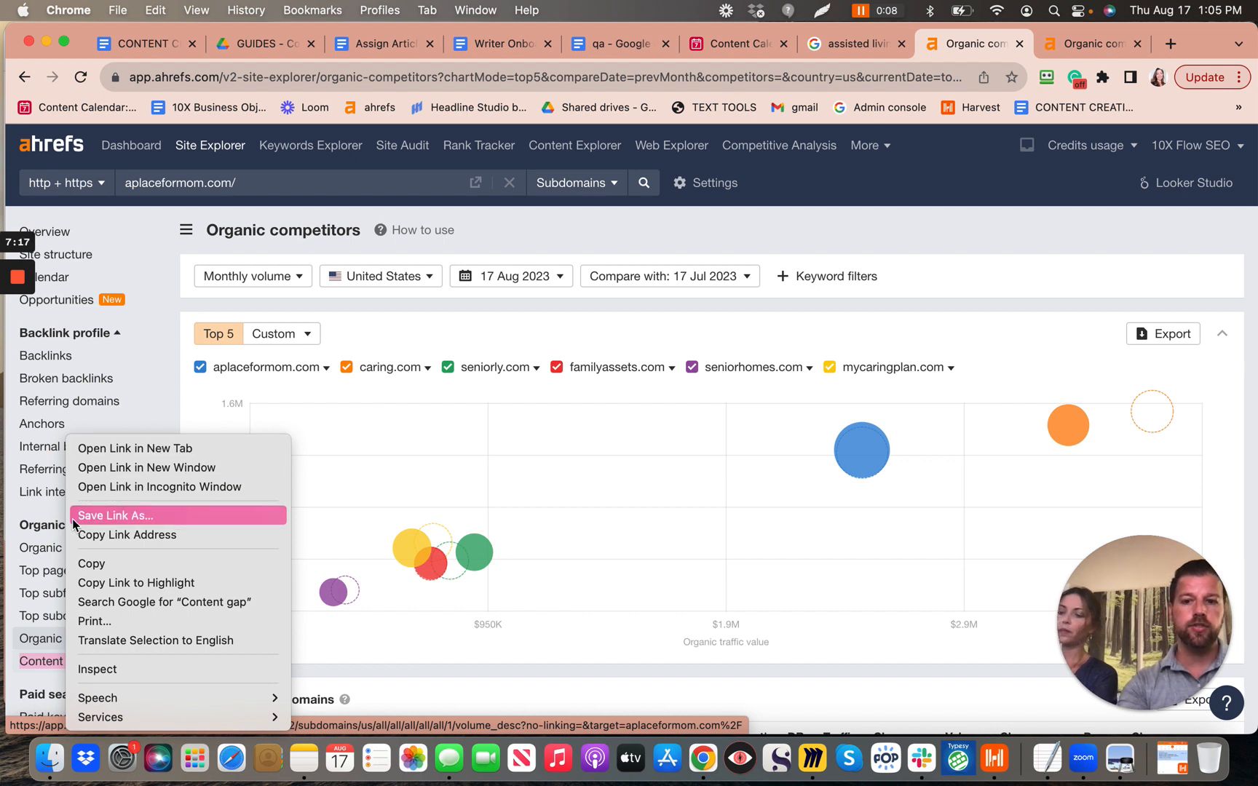
pyautogui.click(34, 679)
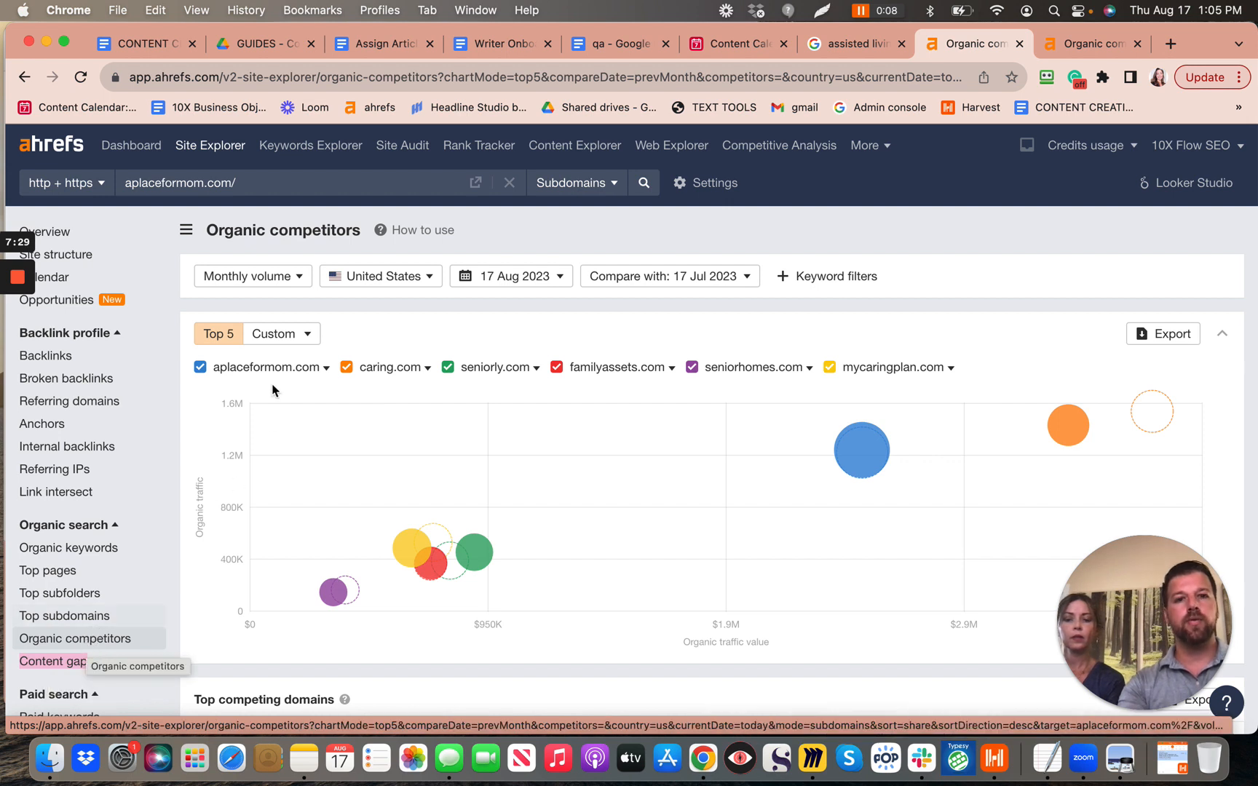
pyautogui.moveTo(242, 186); pyautogui.dragTo(124, 185)
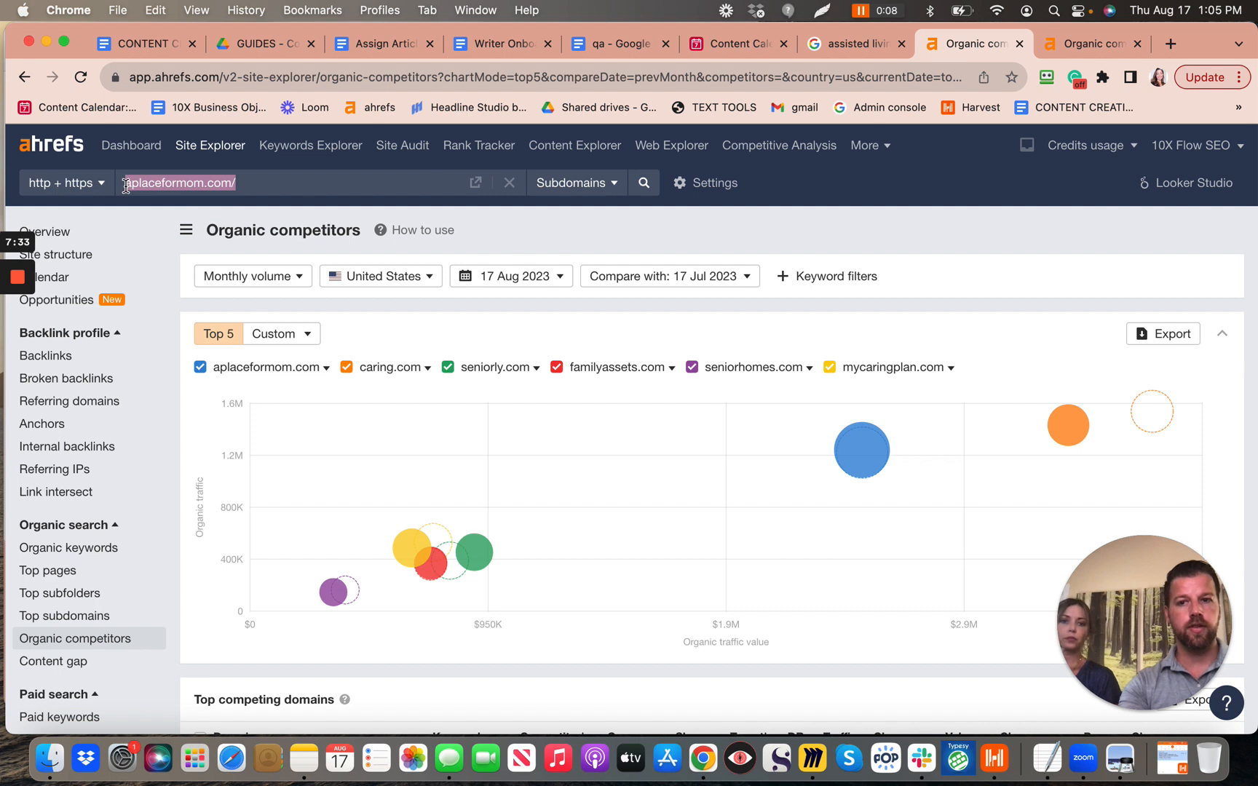
# Step: Compare the Organic competitors report for amyseden.com, charted with custom competitors, against the report for aplaceformom.com
pyautogui.click(1066, 45)
pyautogui.moveTo(244, 183); pyautogui.dragTo(124, 190)
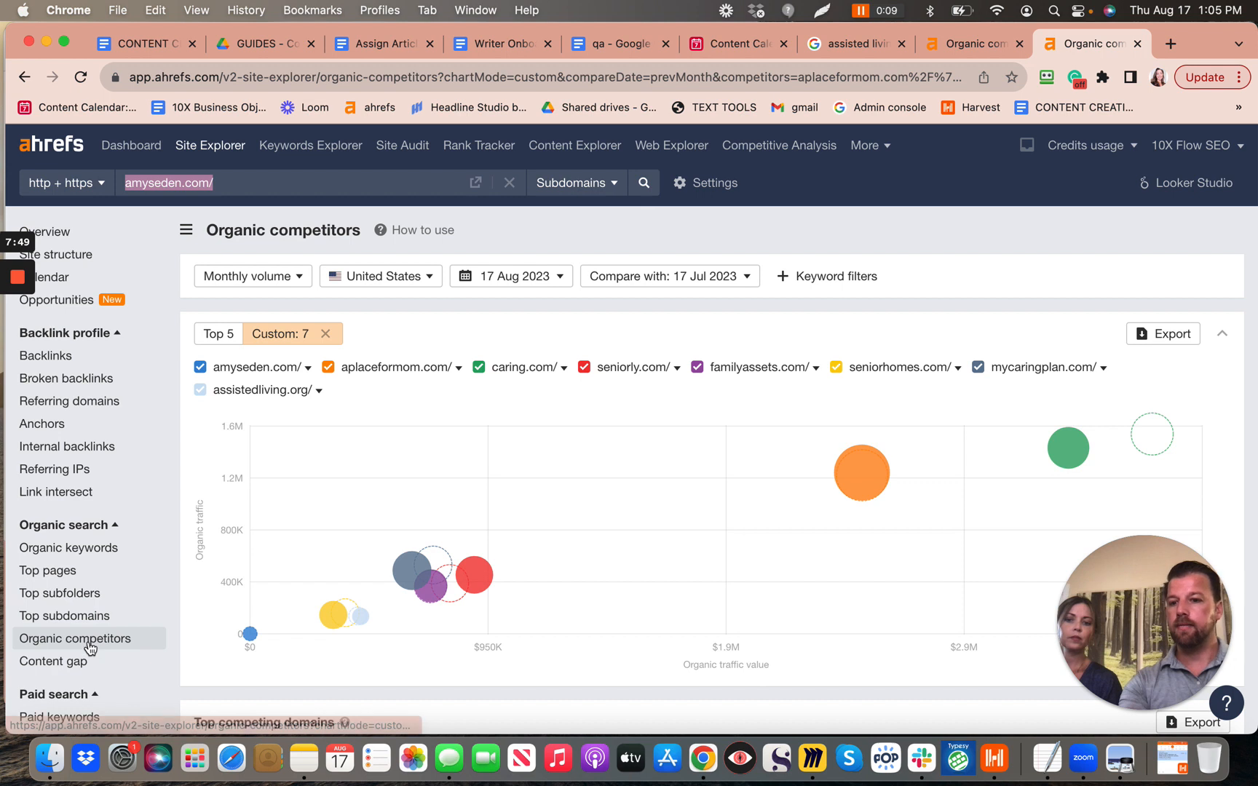
pyautogui.moveTo(249, 639)
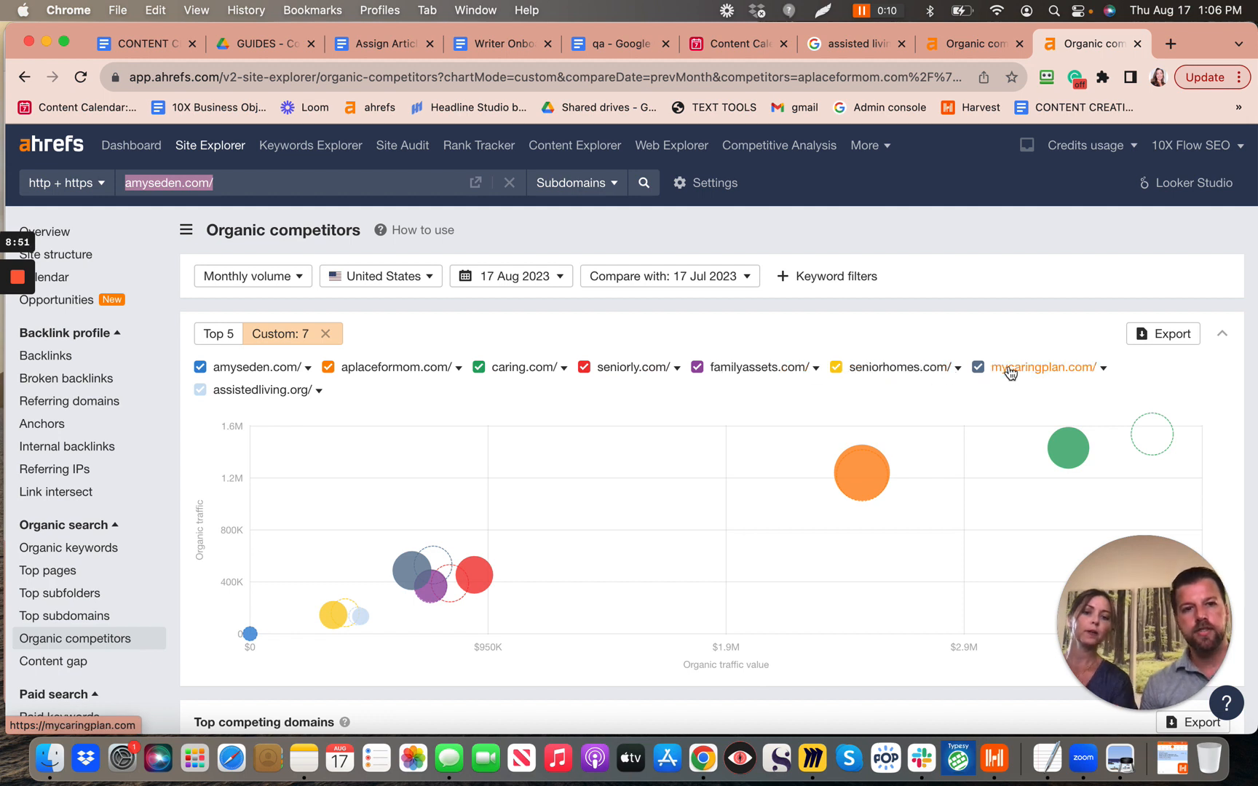
pyautogui.click(962, 46)
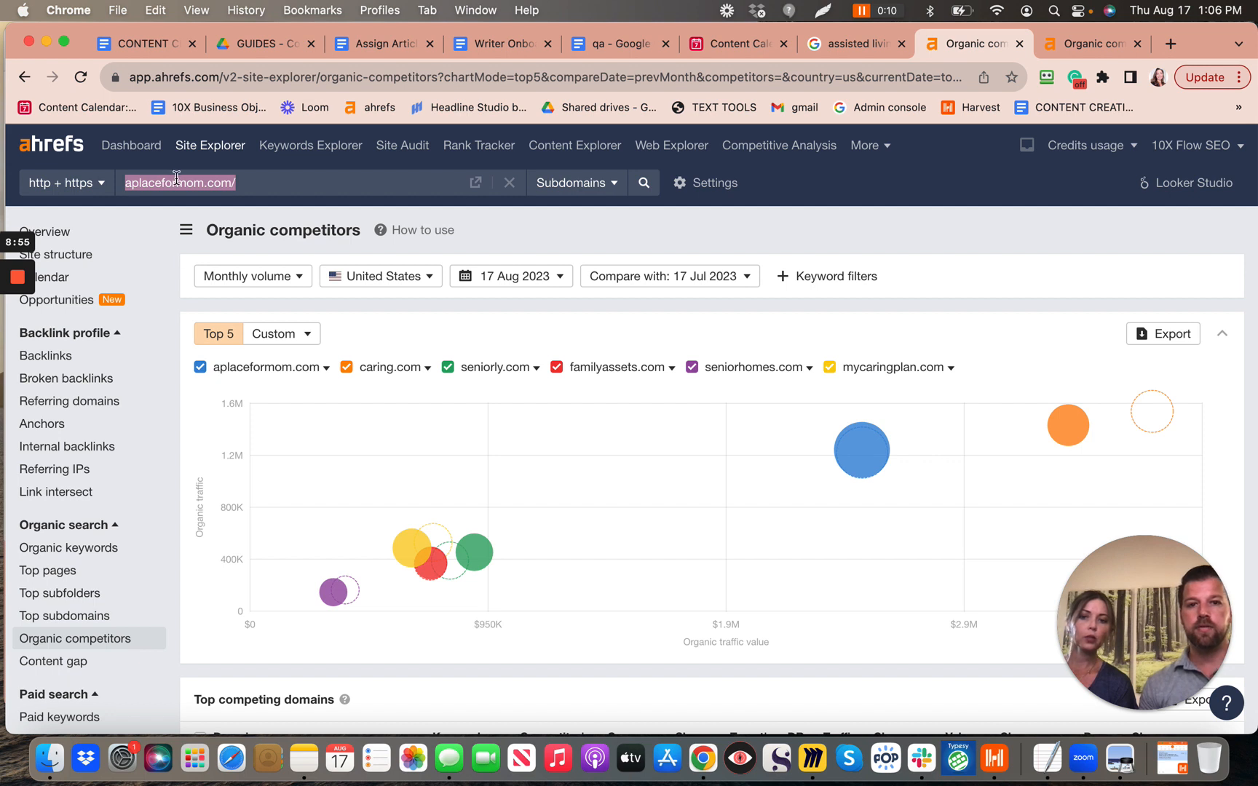
pyautogui.click(1092, 44)
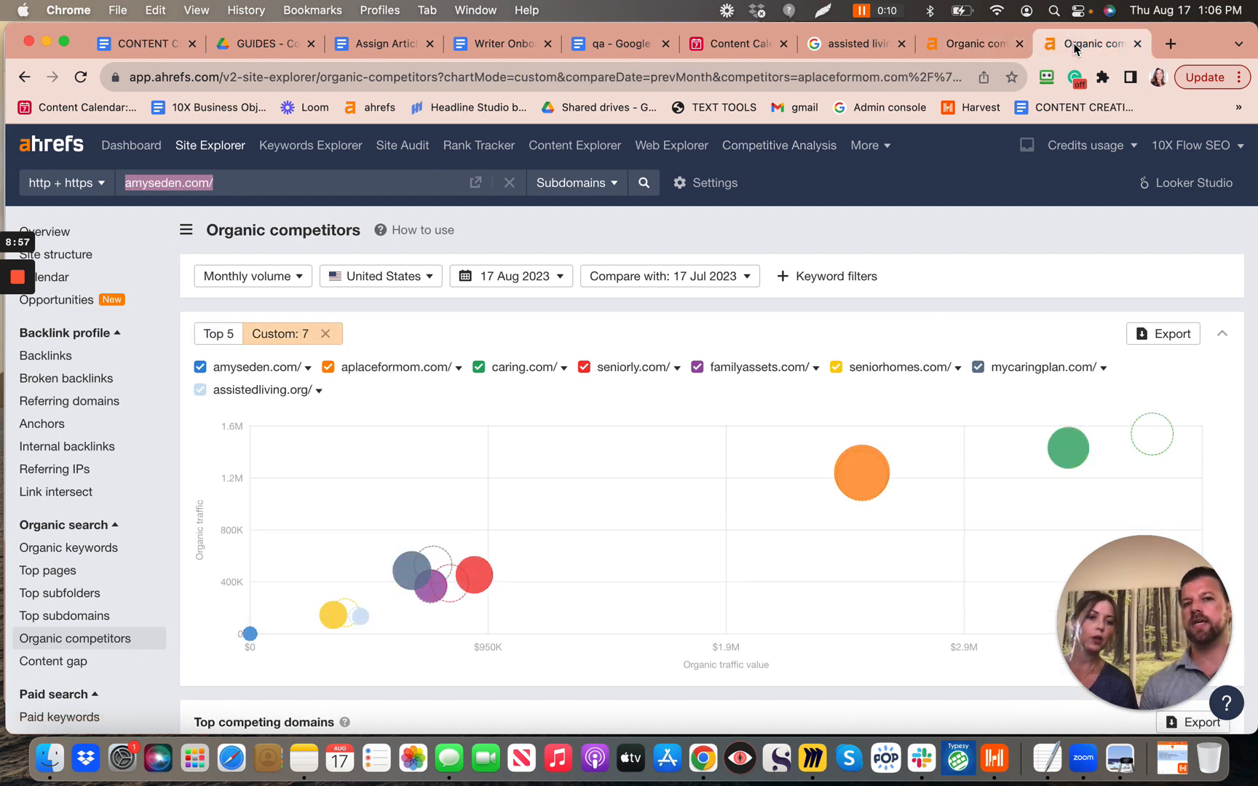
# Step: Recheck the Google results for "assisted living", from AssistedLiving.org down to Caring.com, for sites usable as custom competitors
pyautogui.click(848, 44)
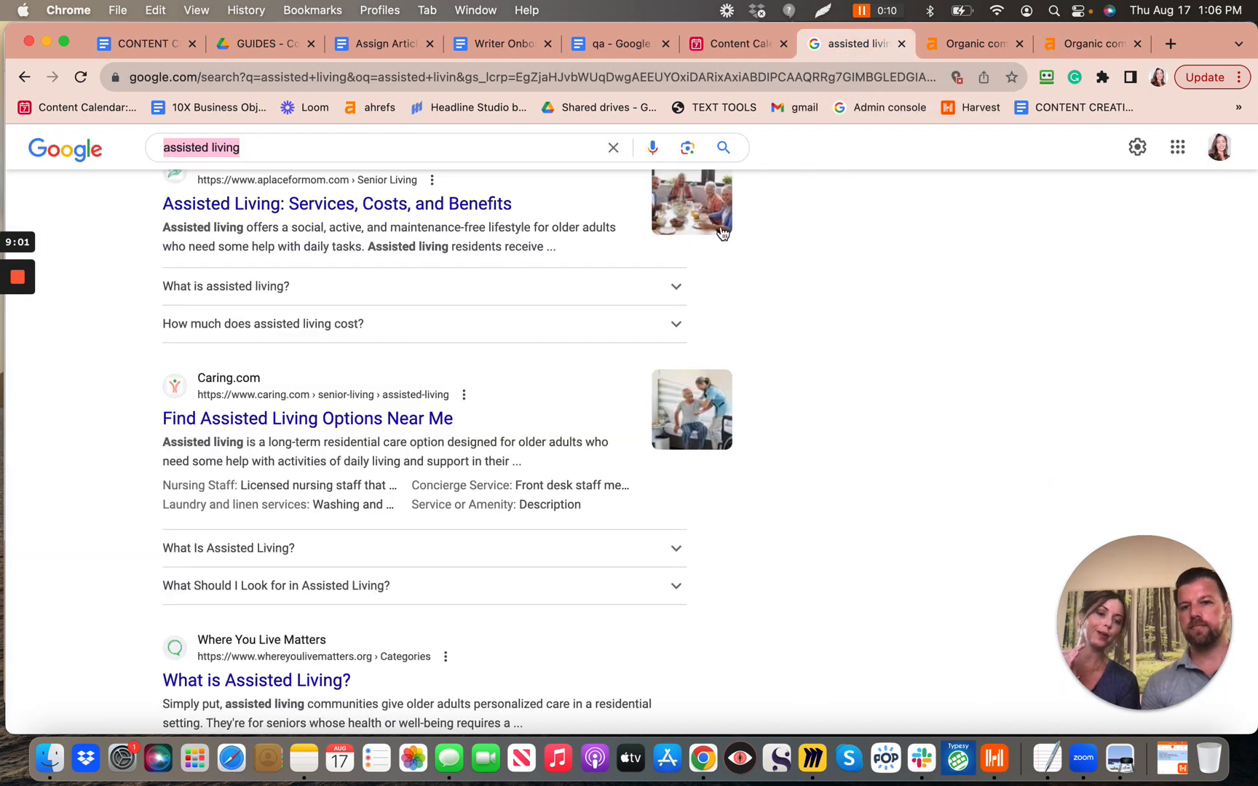
pyautogui.scroll(12, 501, 283)
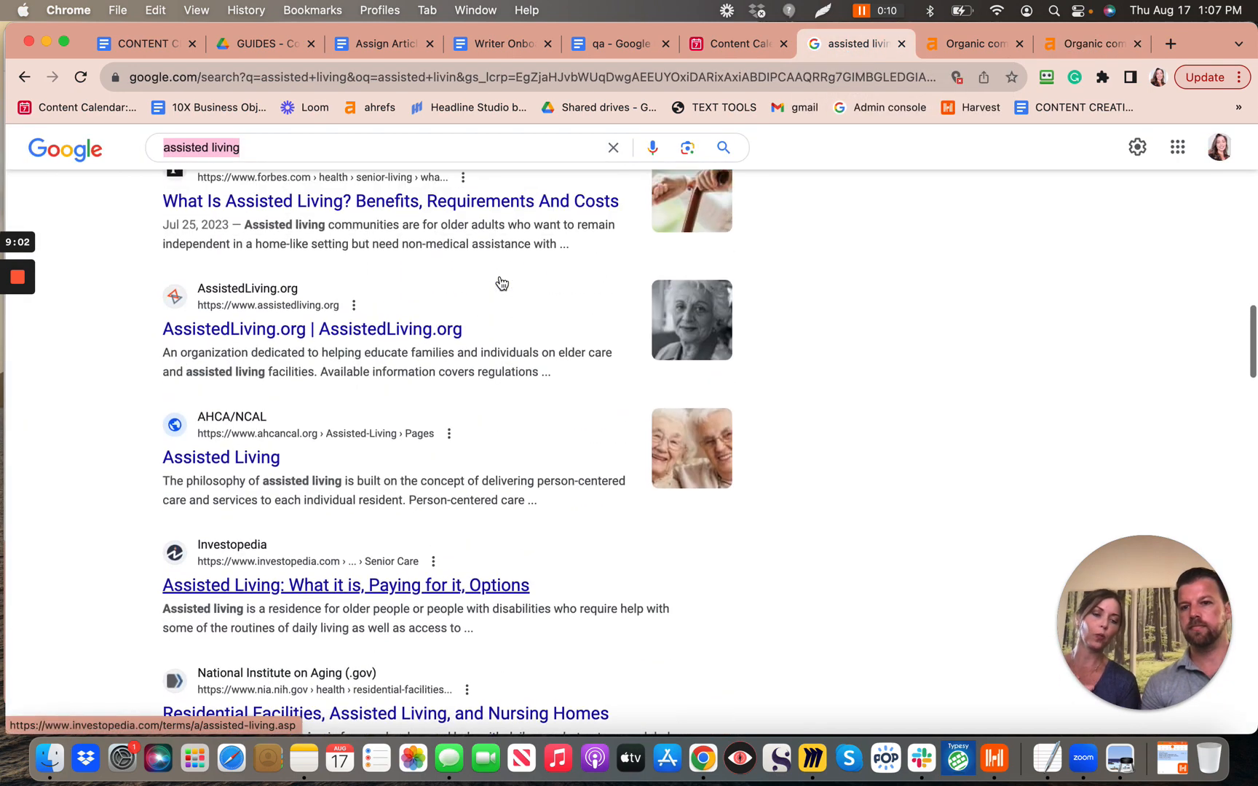
pyautogui.scroll(-10, 359, 221)
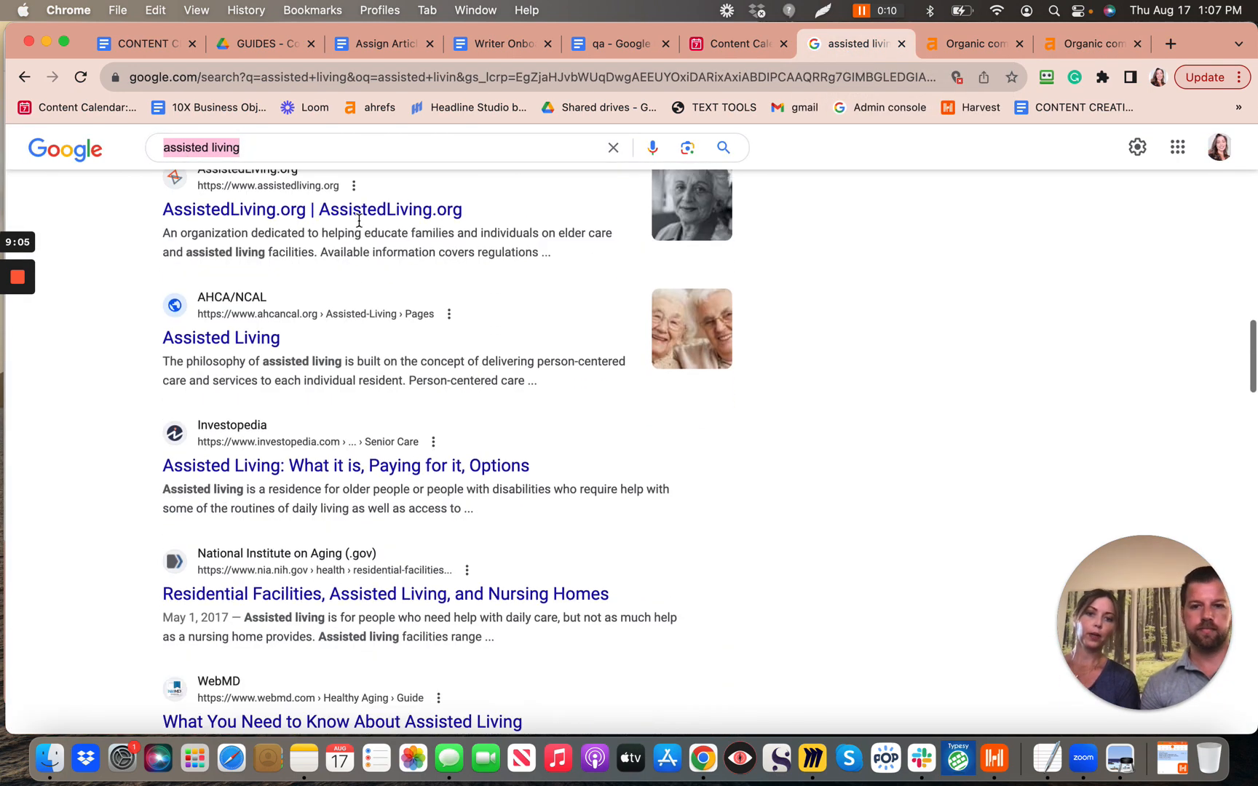
pyautogui.scroll(-5, 357, 216)
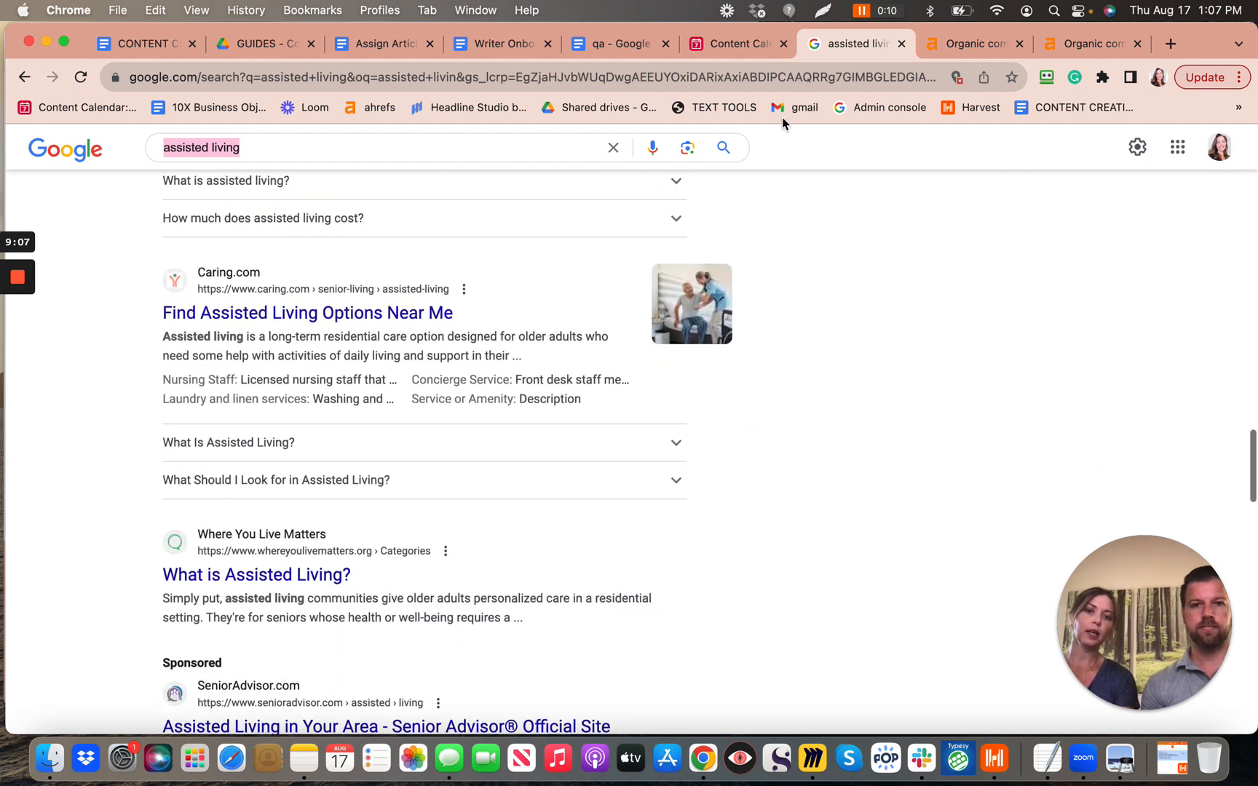
# Step: Return to the Ahrefs Organic competitors reports and highlight amyseden.com as the target domain of the custom comparison
pyautogui.click(924, 46)
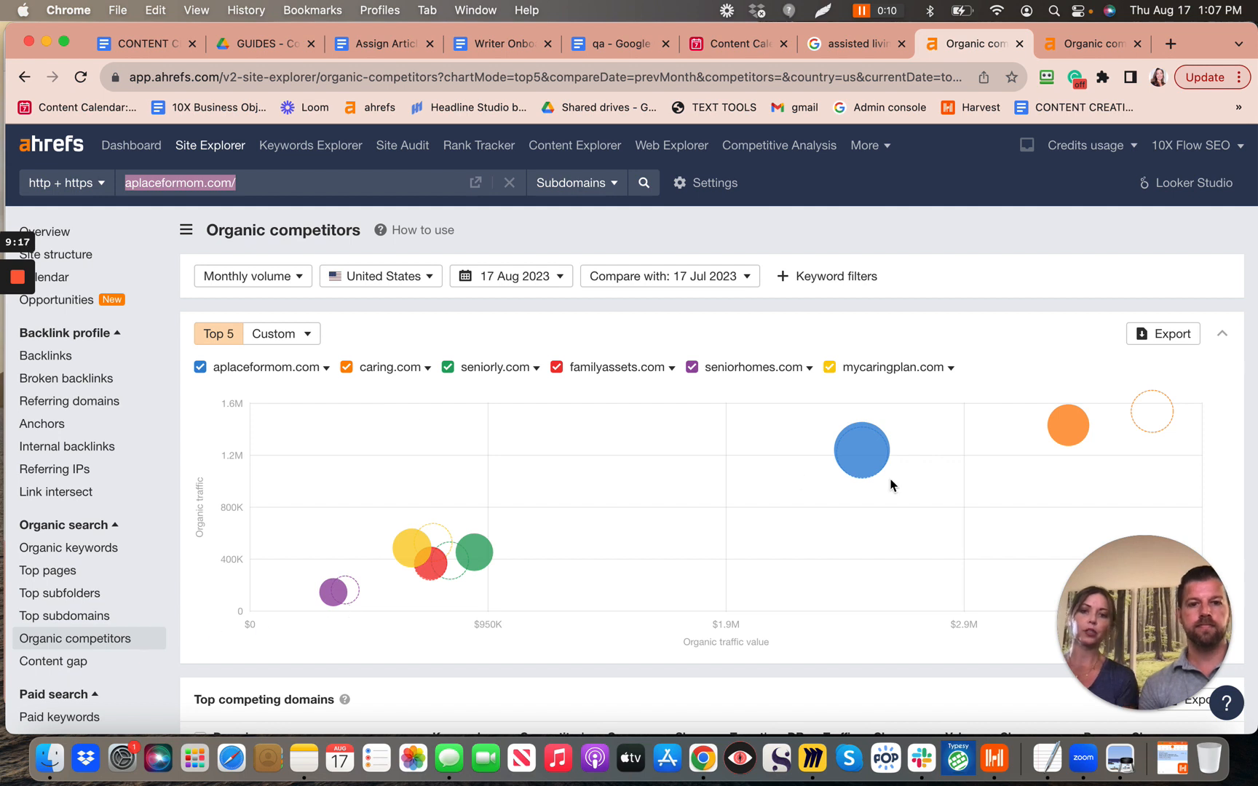
pyautogui.click(1093, 46)
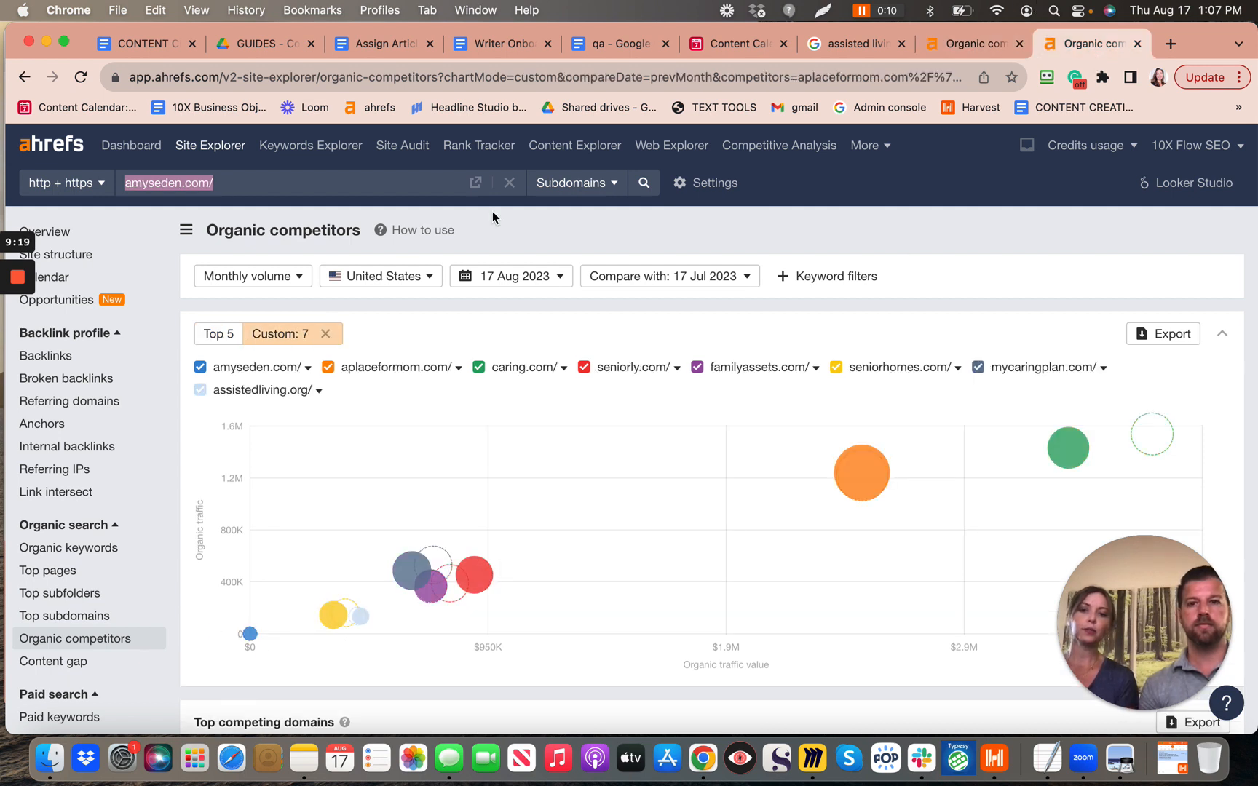
pyautogui.click(230, 186)
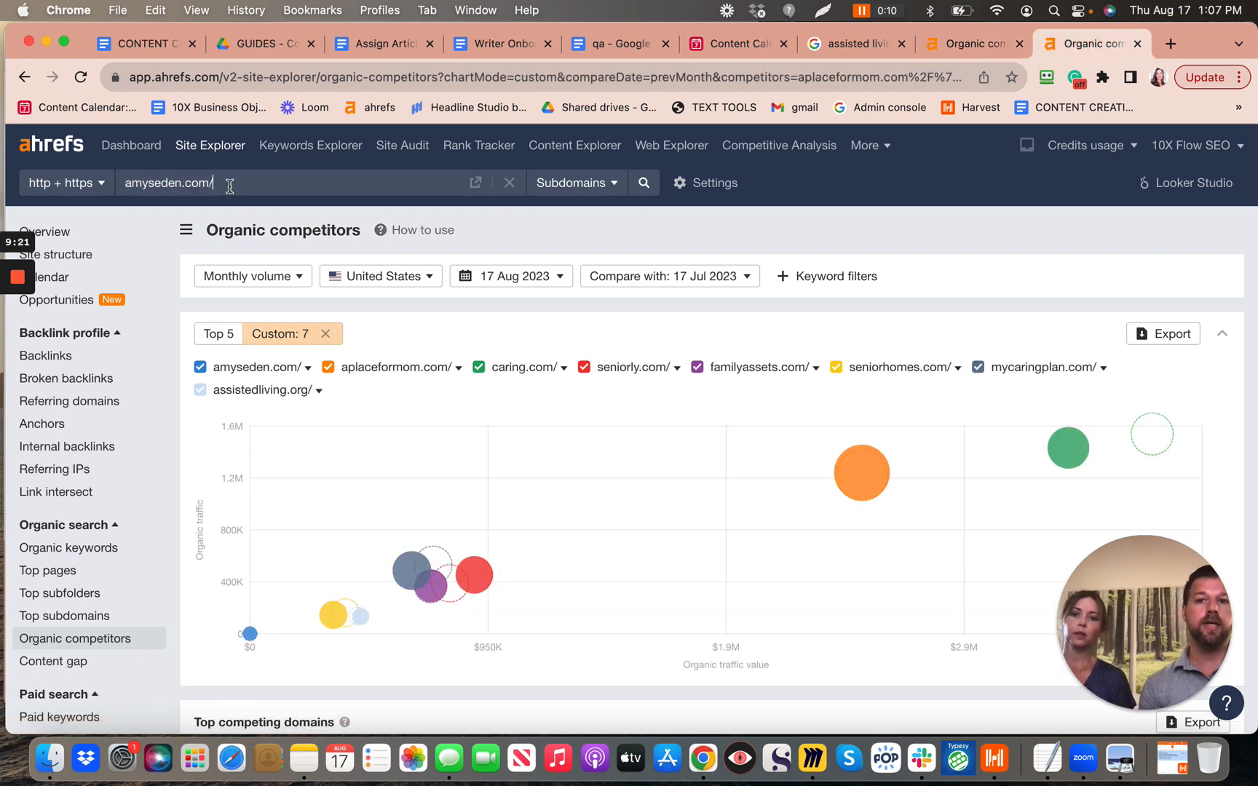
pyautogui.moveTo(230, 186); pyautogui.dragTo(125, 188)
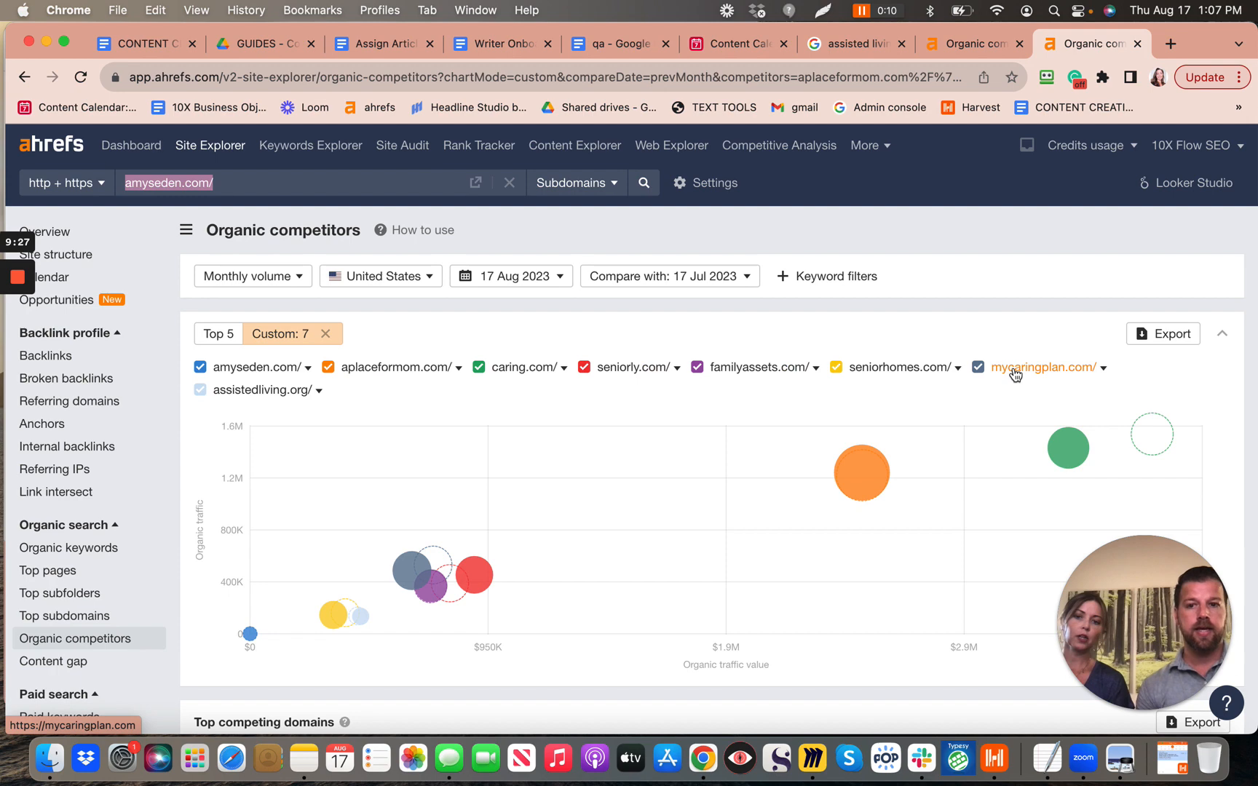
# Step: Review the custom competitor list for amyseden.com, close it, and examine the client's bubble in the competitor chart
pyautogui.click(266, 339)
pyautogui.click(266, 338)
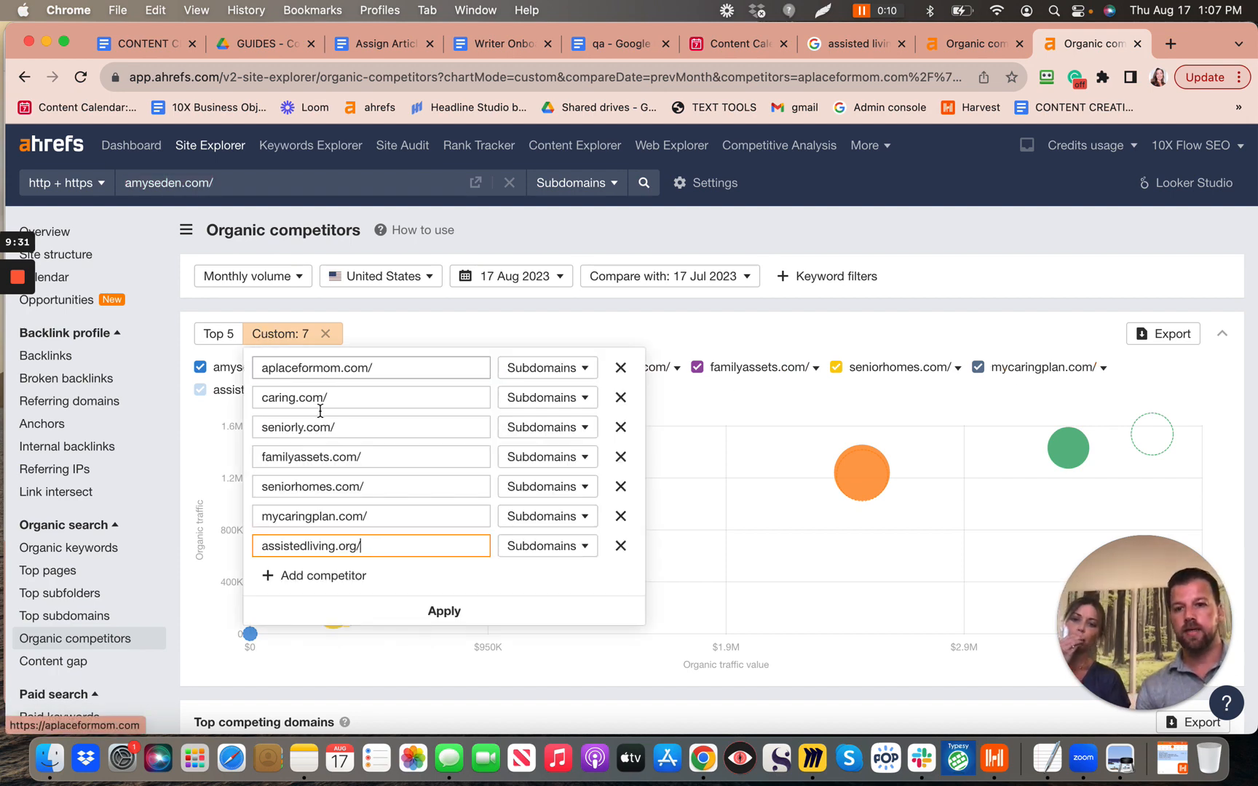
pyautogui.scroll(5, 335, 441)
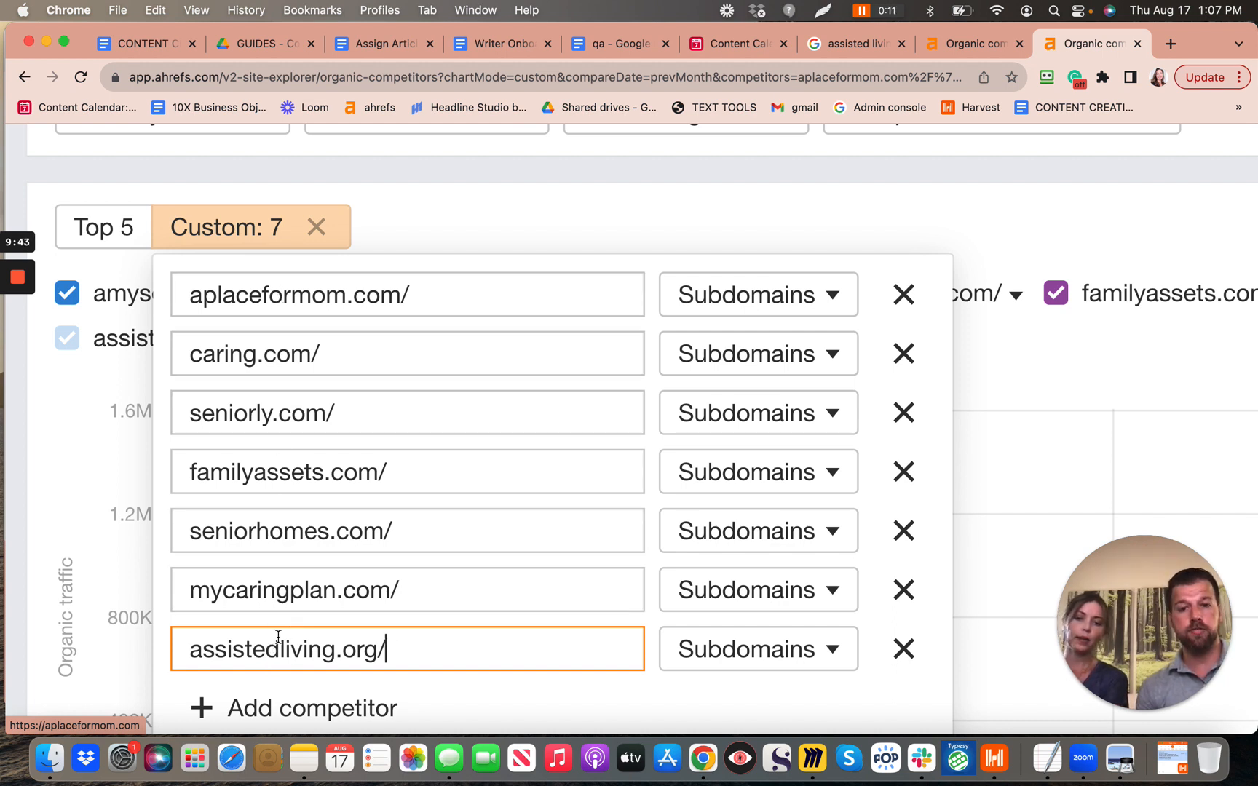
pyautogui.click(502, 225)
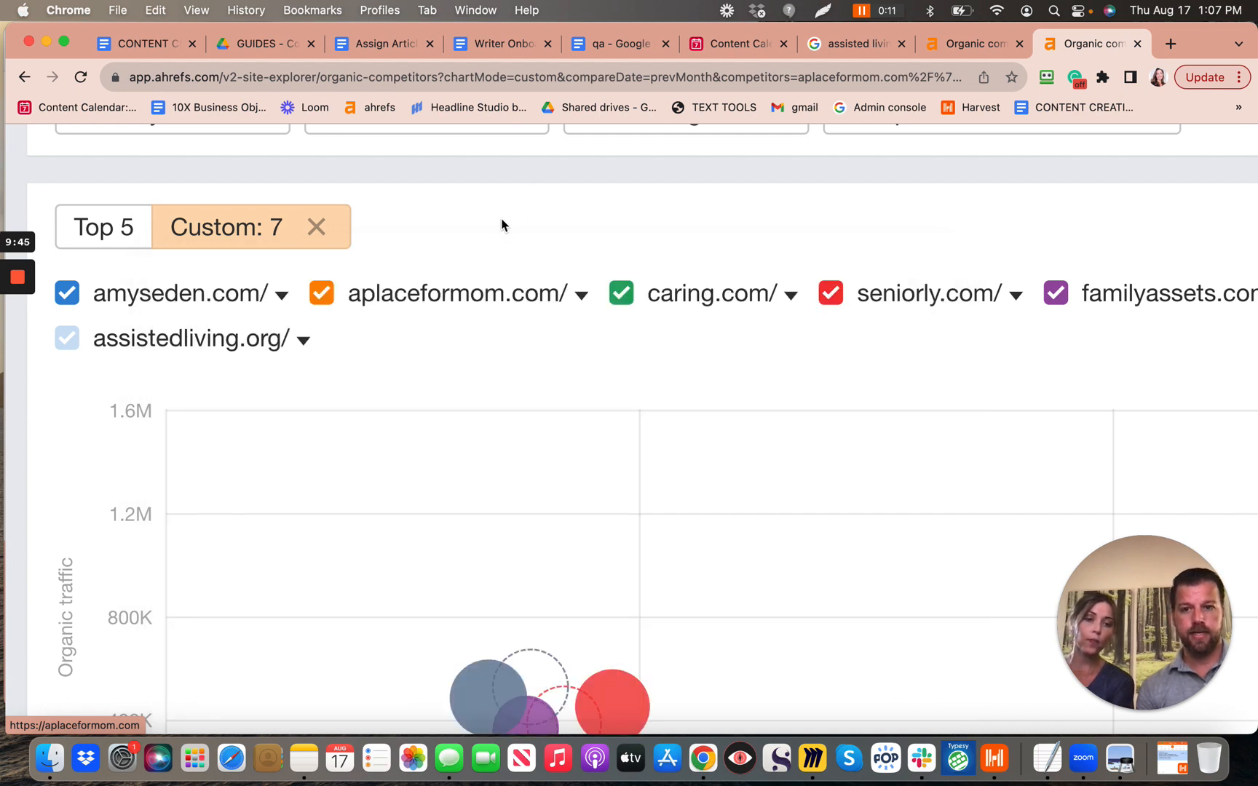
pyautogui.scroll(-5, 501, 225)
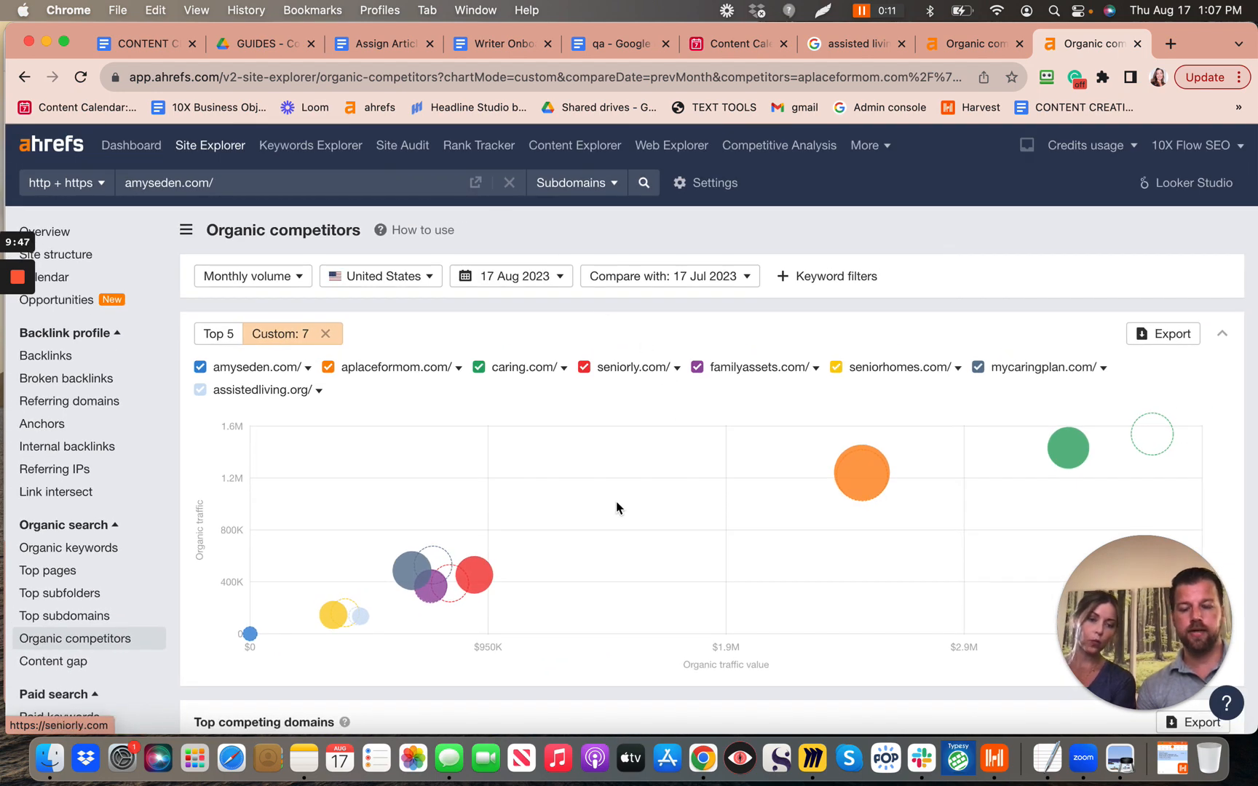
pyautogui.hscroll(-1, 618, 508)
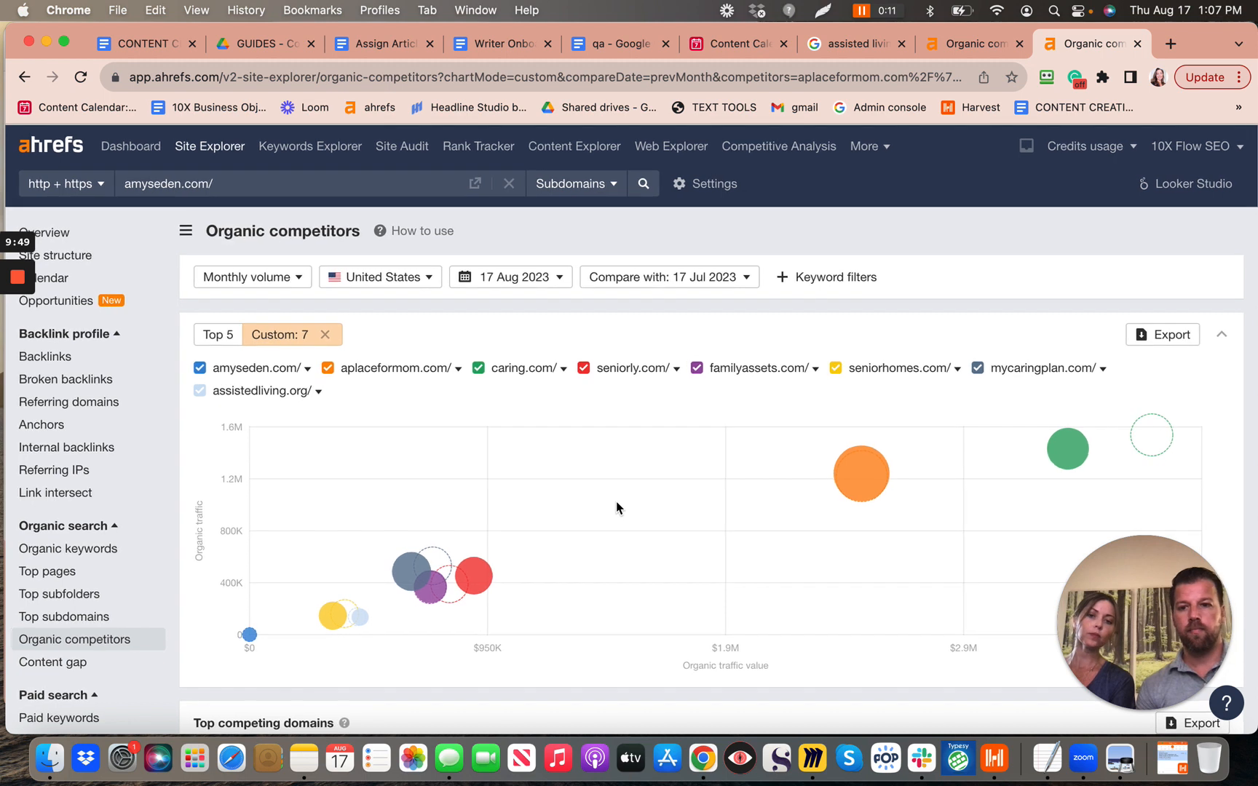
pyautogui.moveTo(251, 639)
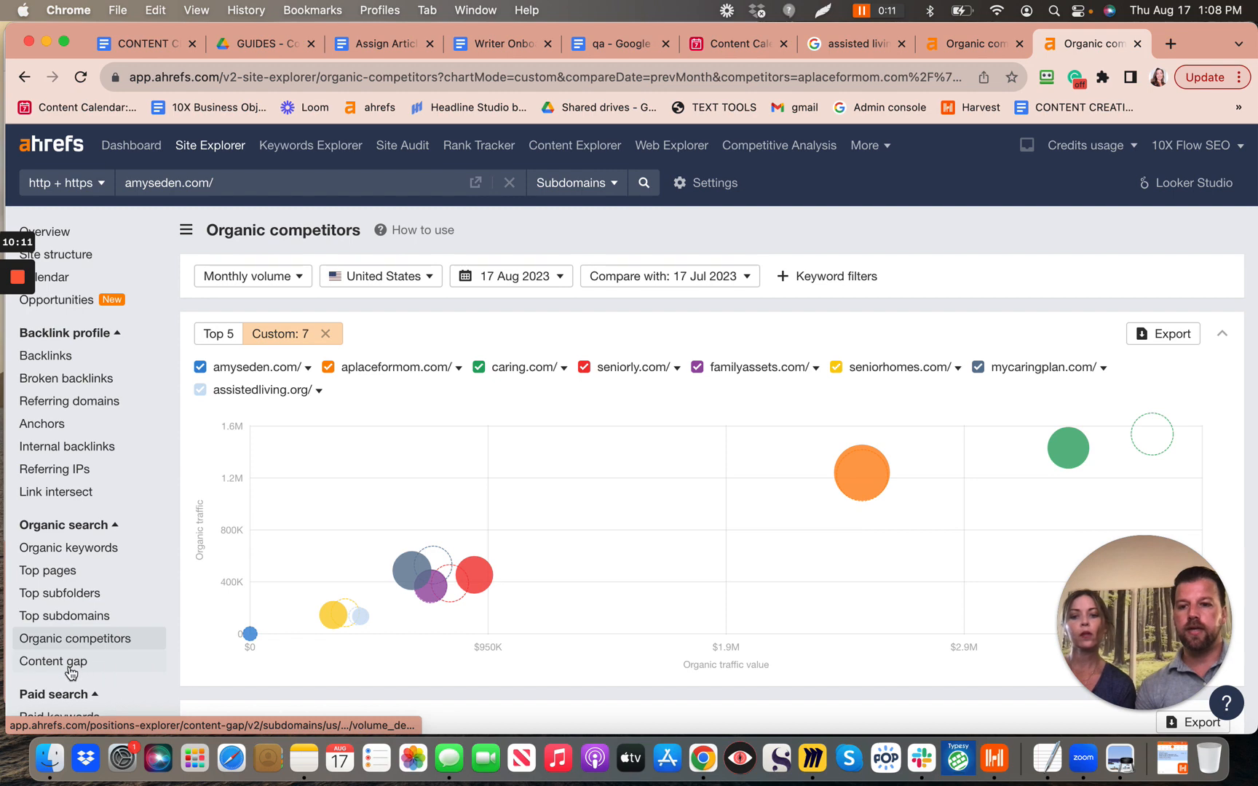
# Step: Open the Content Gap report for amyseden.com and look over its target form
pyautogui.scroll(5, 69, 666)
pyautogui.scroll(2, 71, 670)
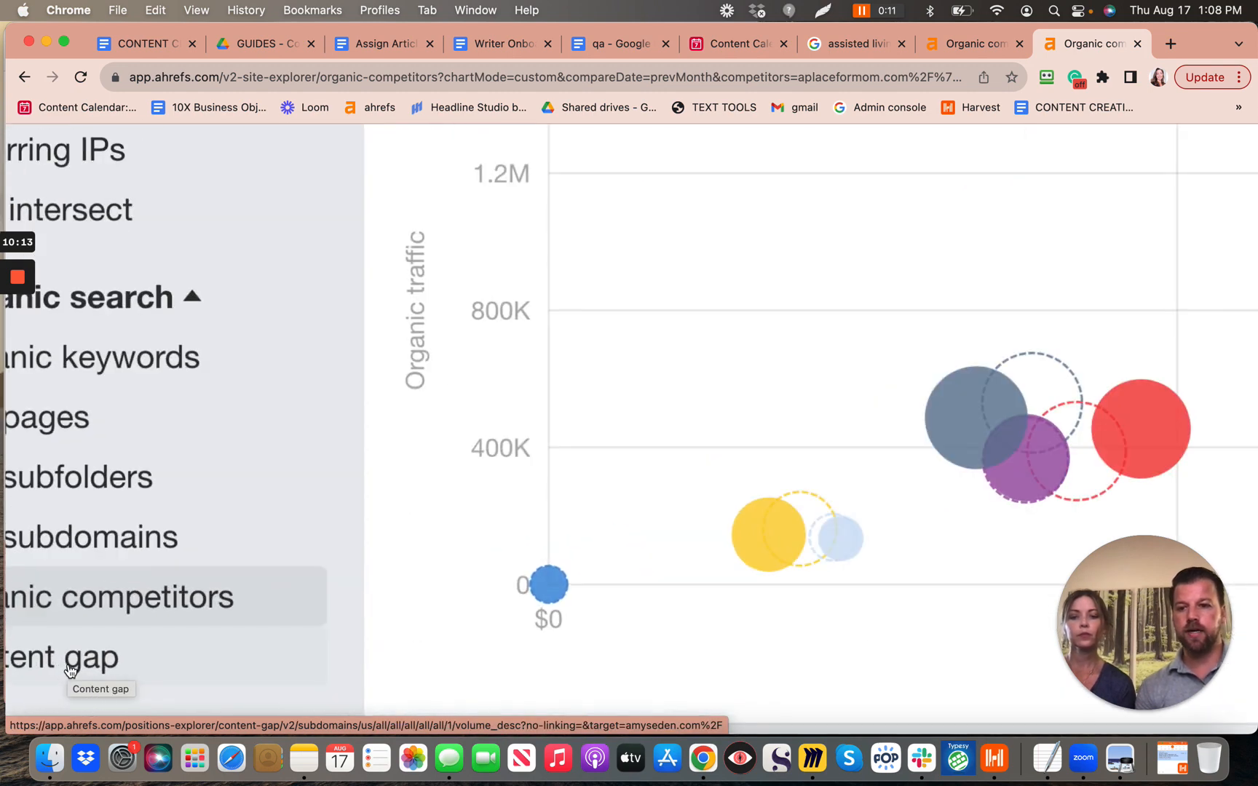
pyautogui.hscroll(-2, 71, 670)
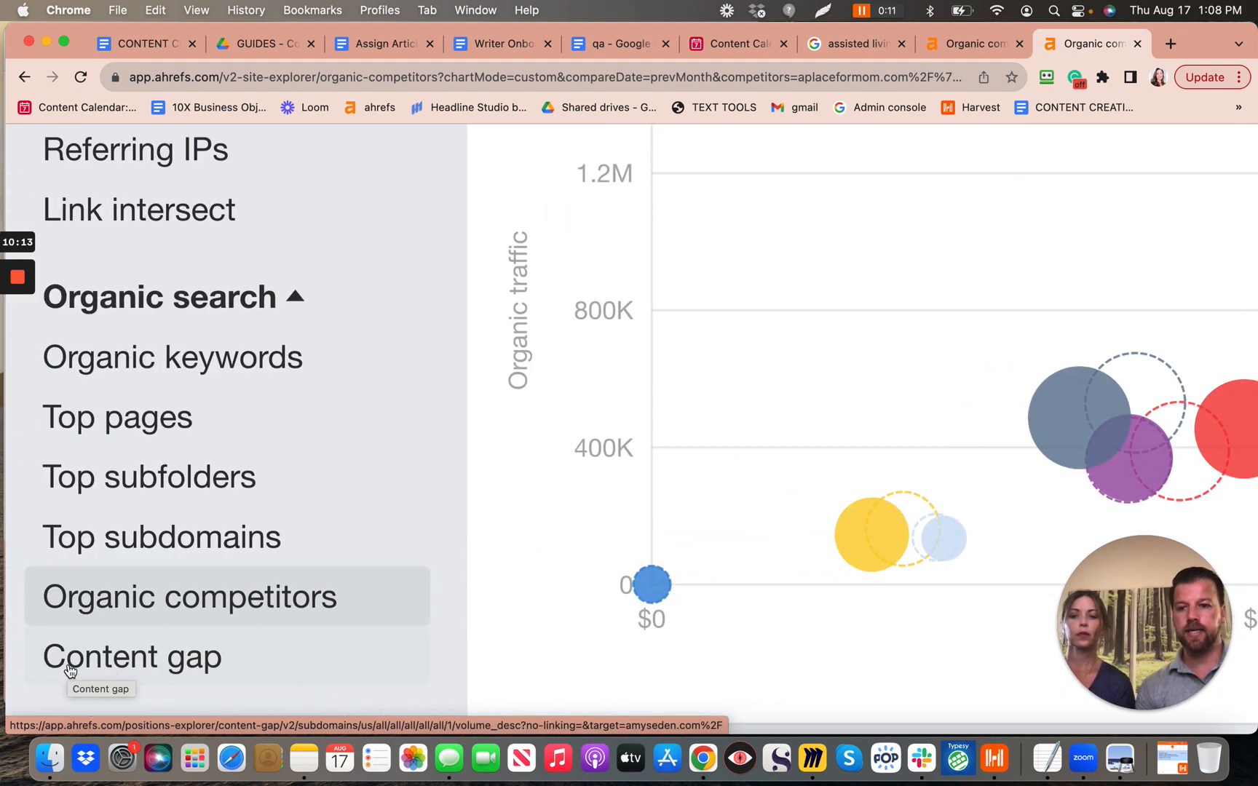
pyautogui.click(142, 666)
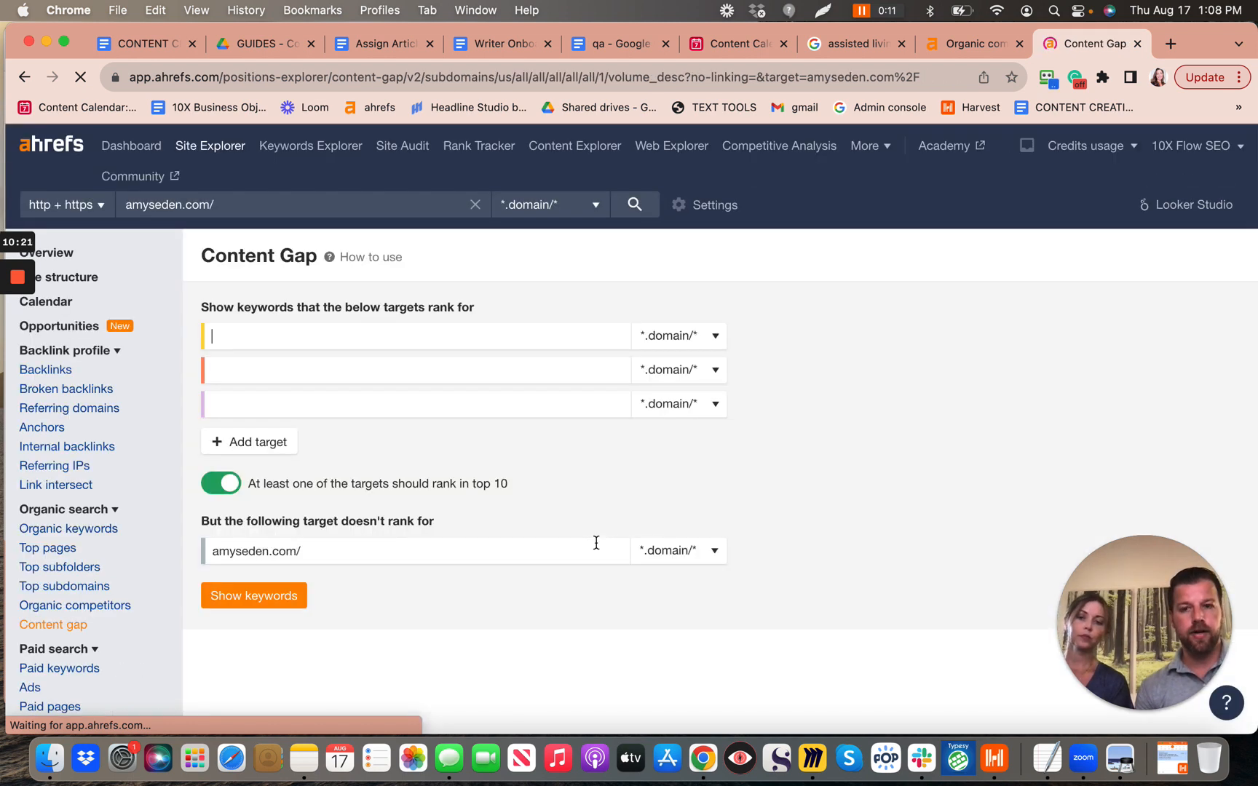
pyautogui.scroll(-5, 596, 543)
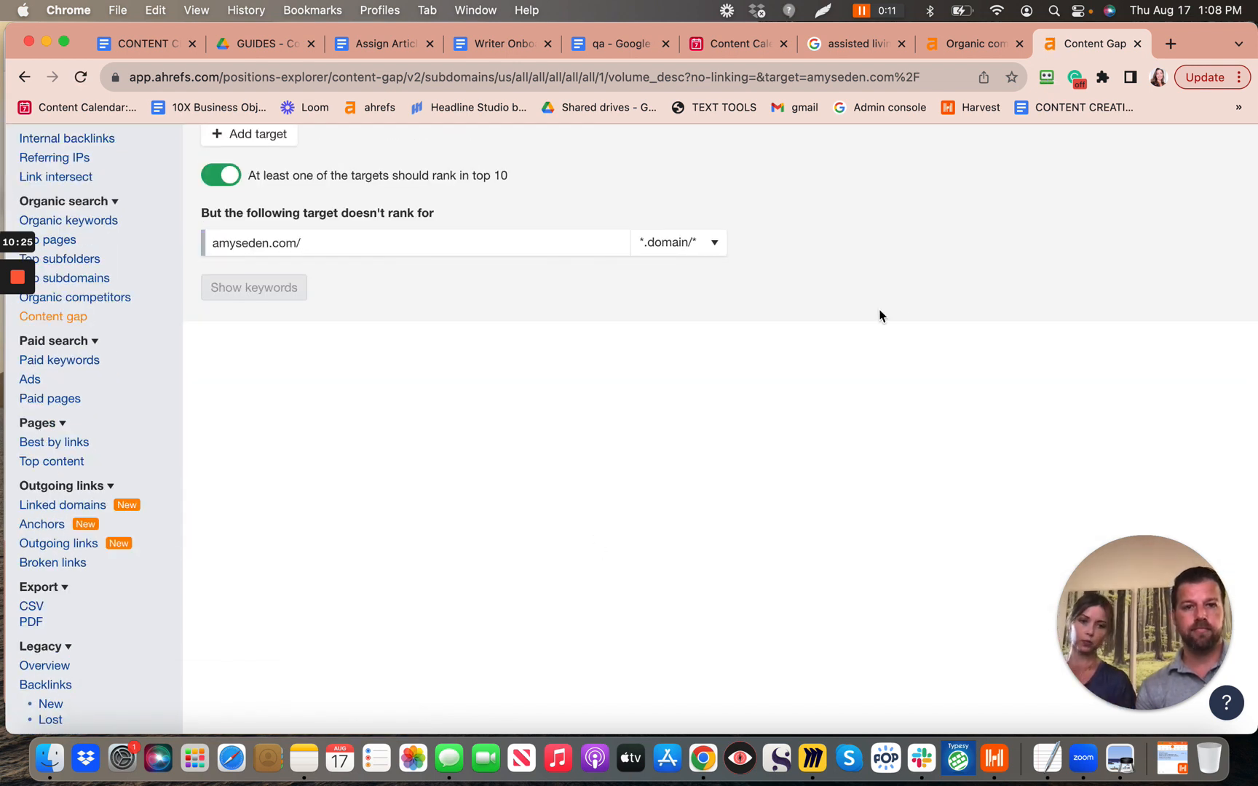
pyautogui.scroll(5, 759, 283)
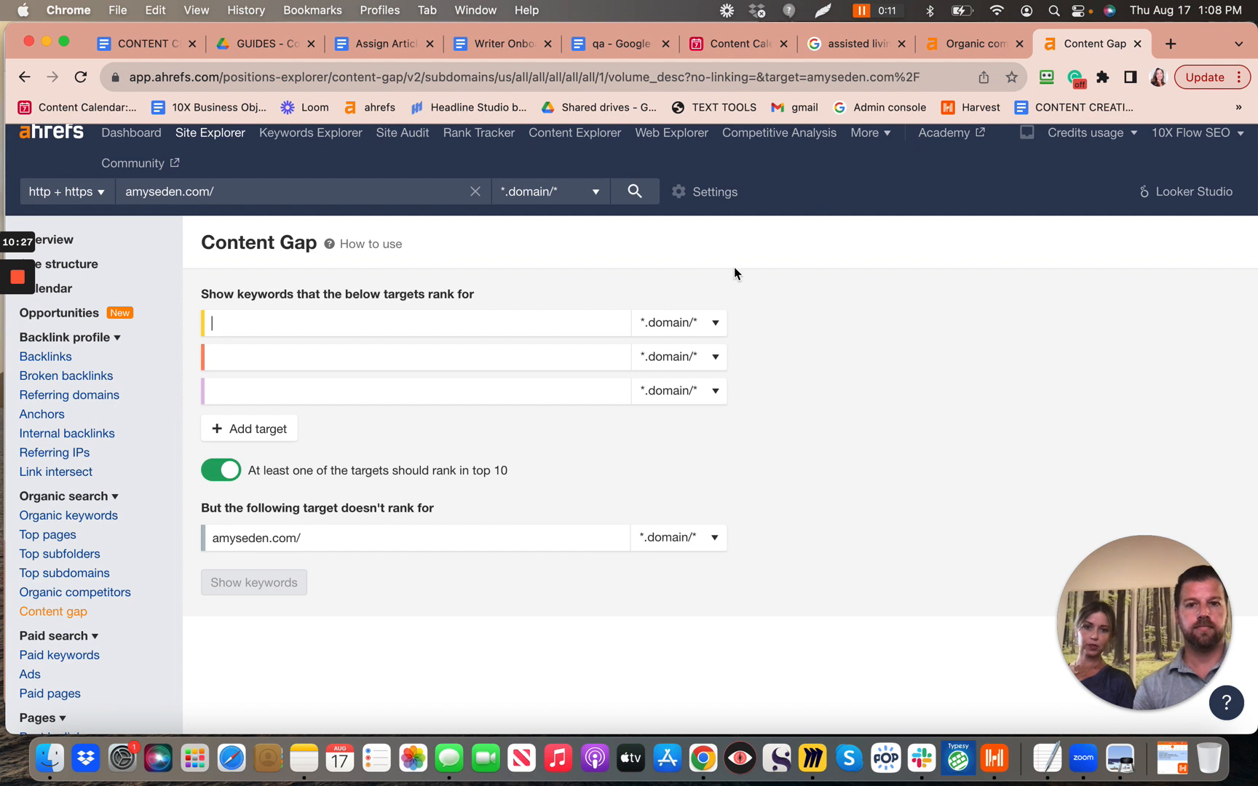
# Step: Enter caring.com as the first Content Gap target, checking the domain against the aplaceformom.com Organic competitors report
pyautogui.click(950, 48)
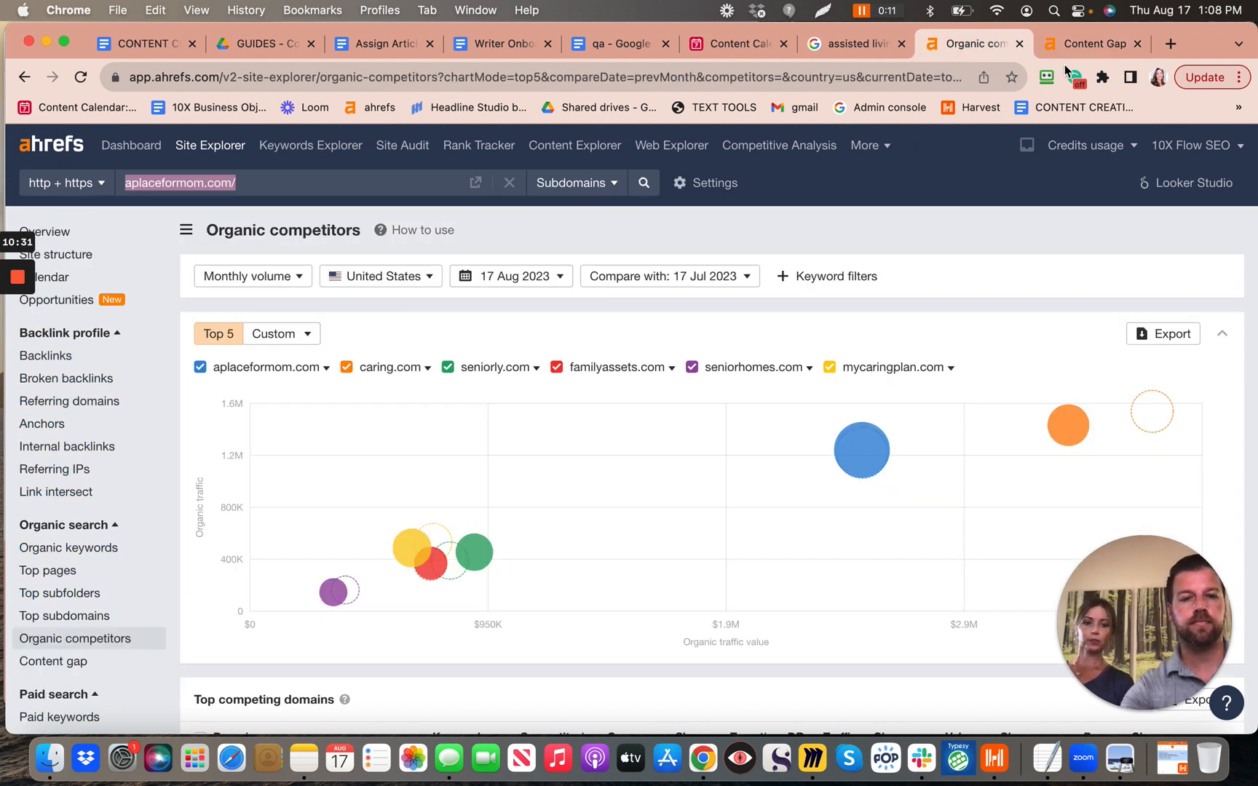
pyautogui.click(1090, 43)
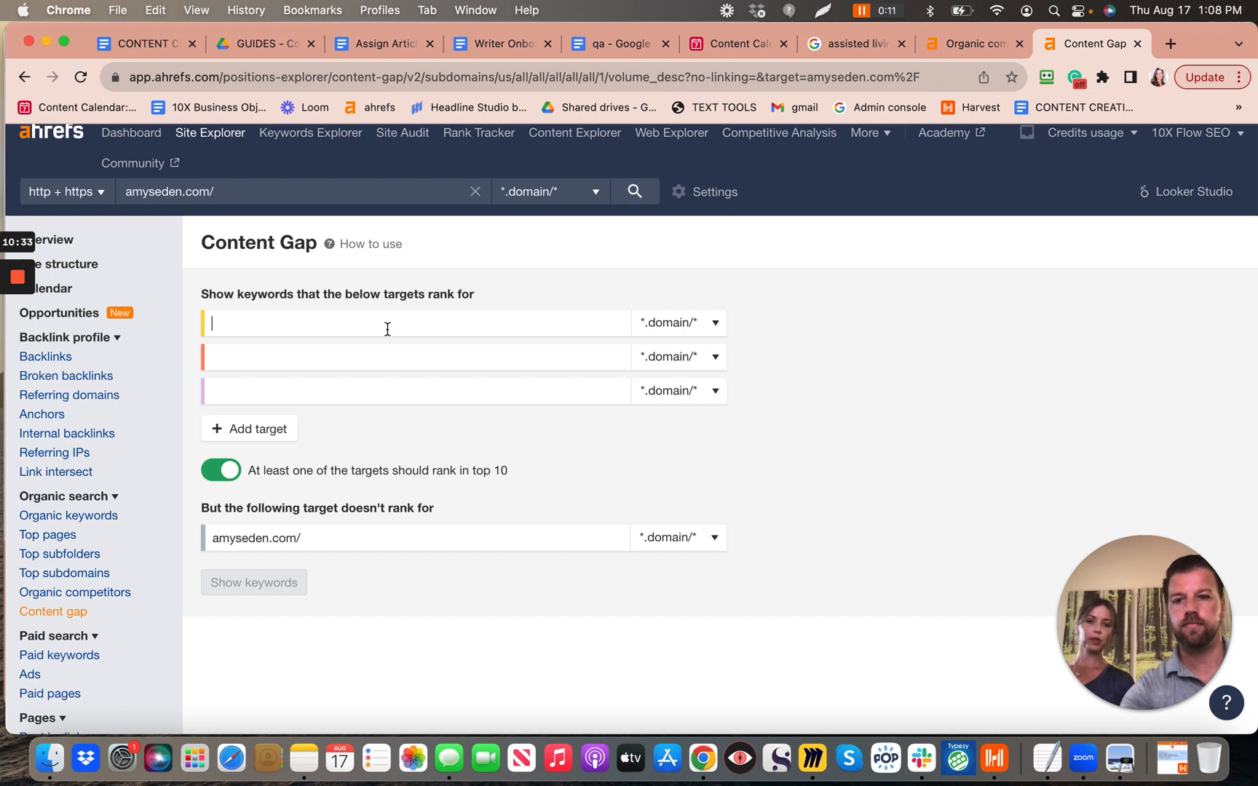
pyautogui.moveTo(22, 280)
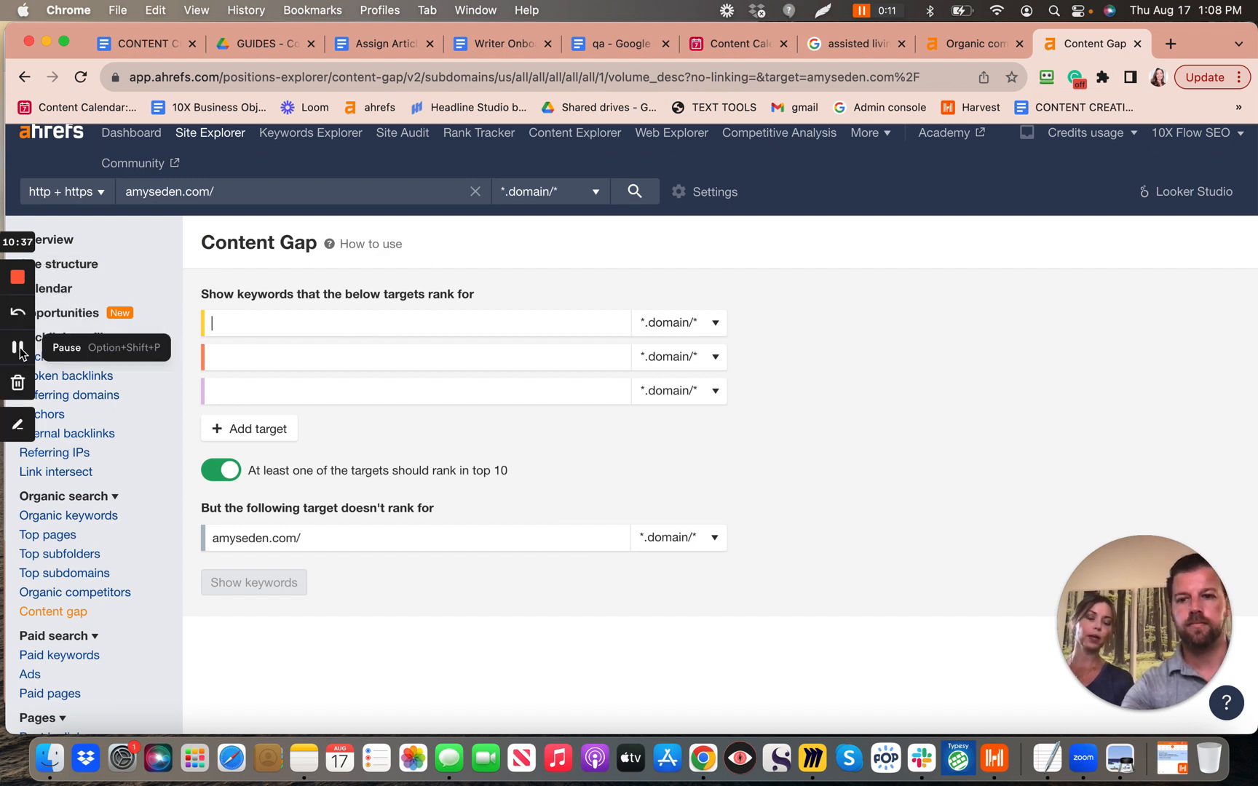
pyautogui.write('c')
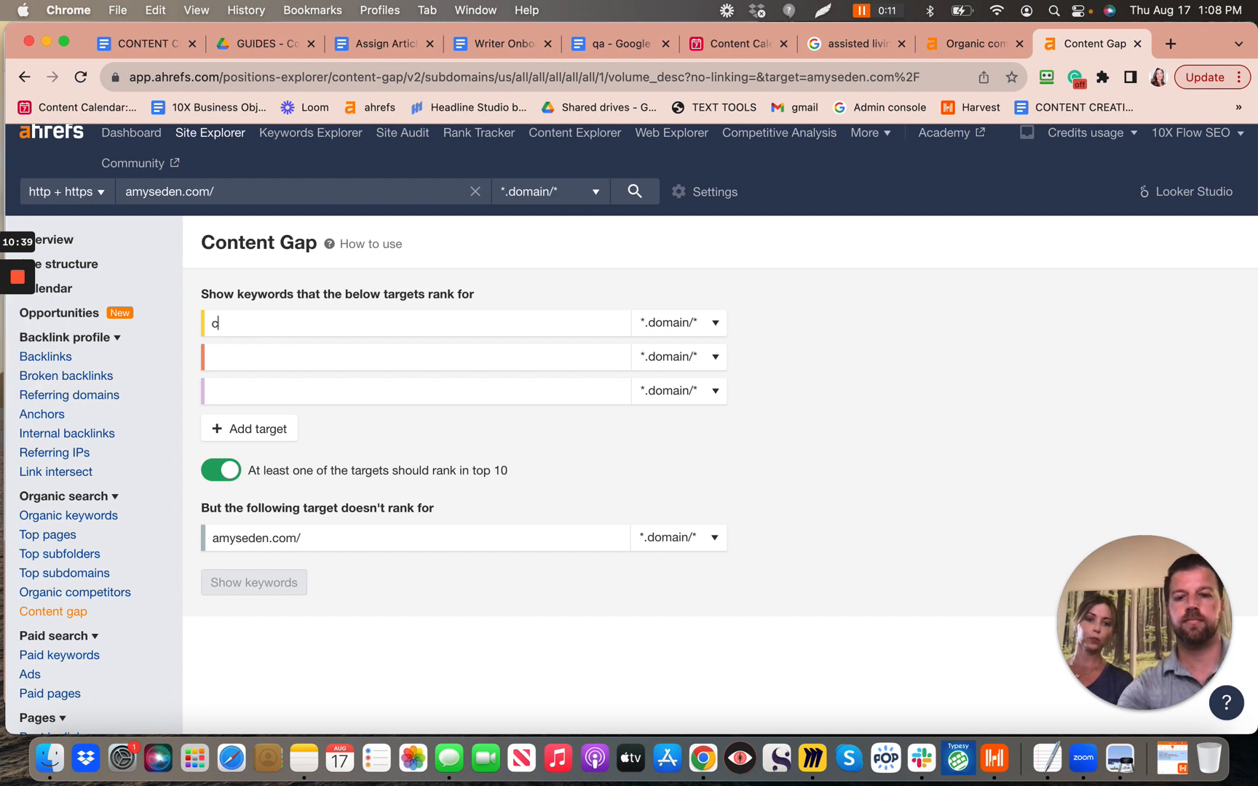
pyautogui.write('aring.org')
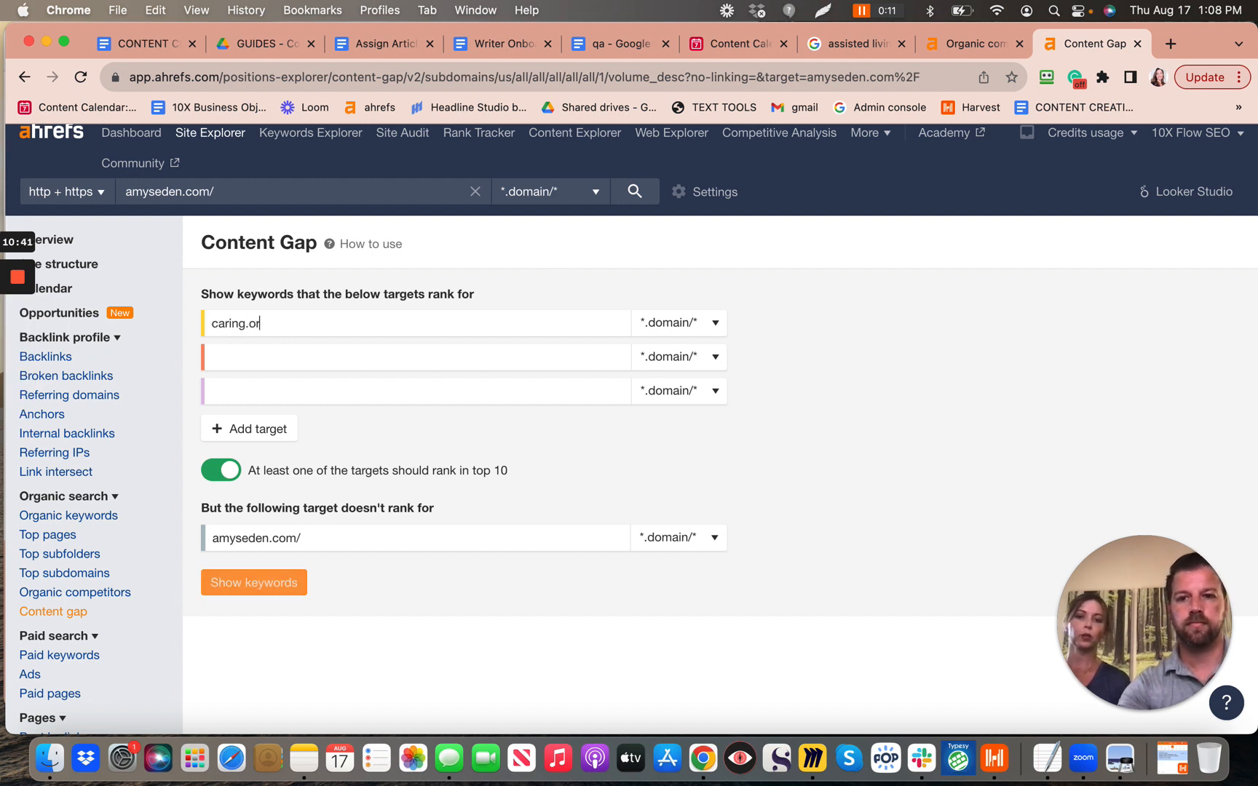
pyautogui.click(973, 46)
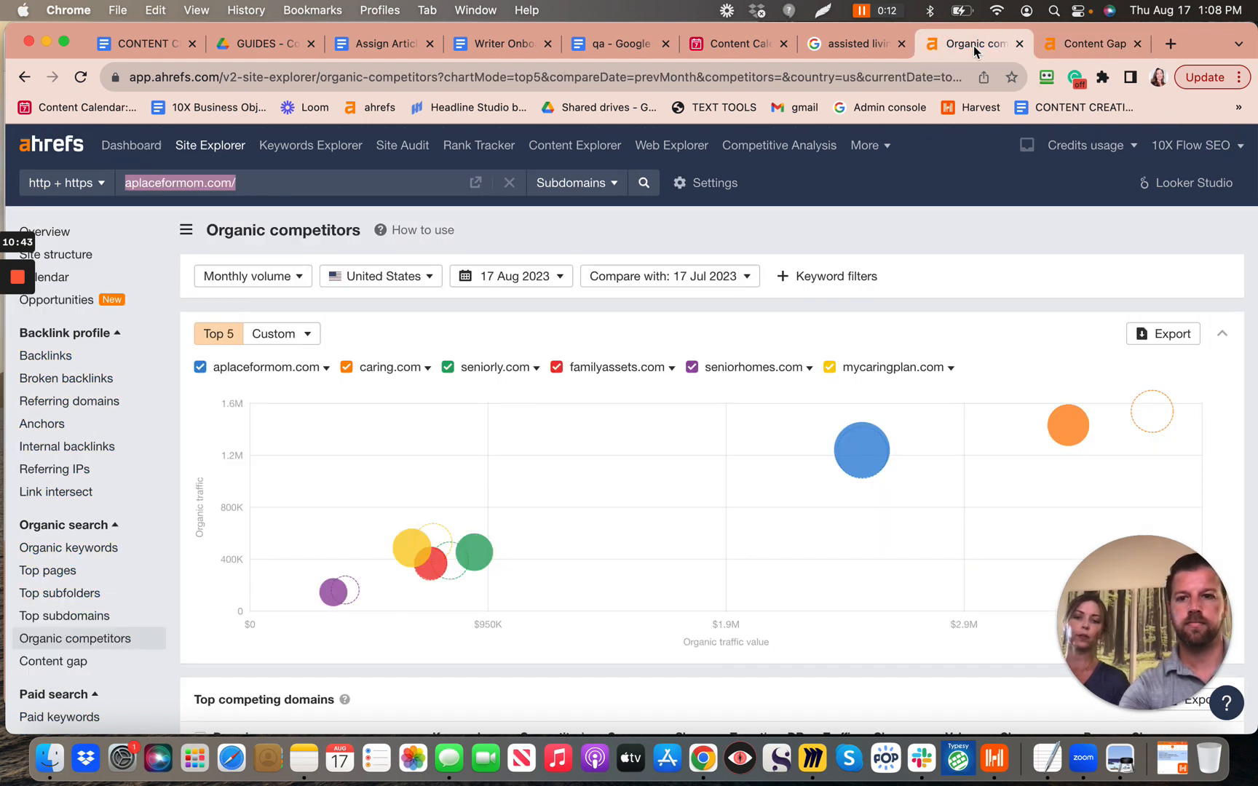
pyautogui.click(1085, 48)
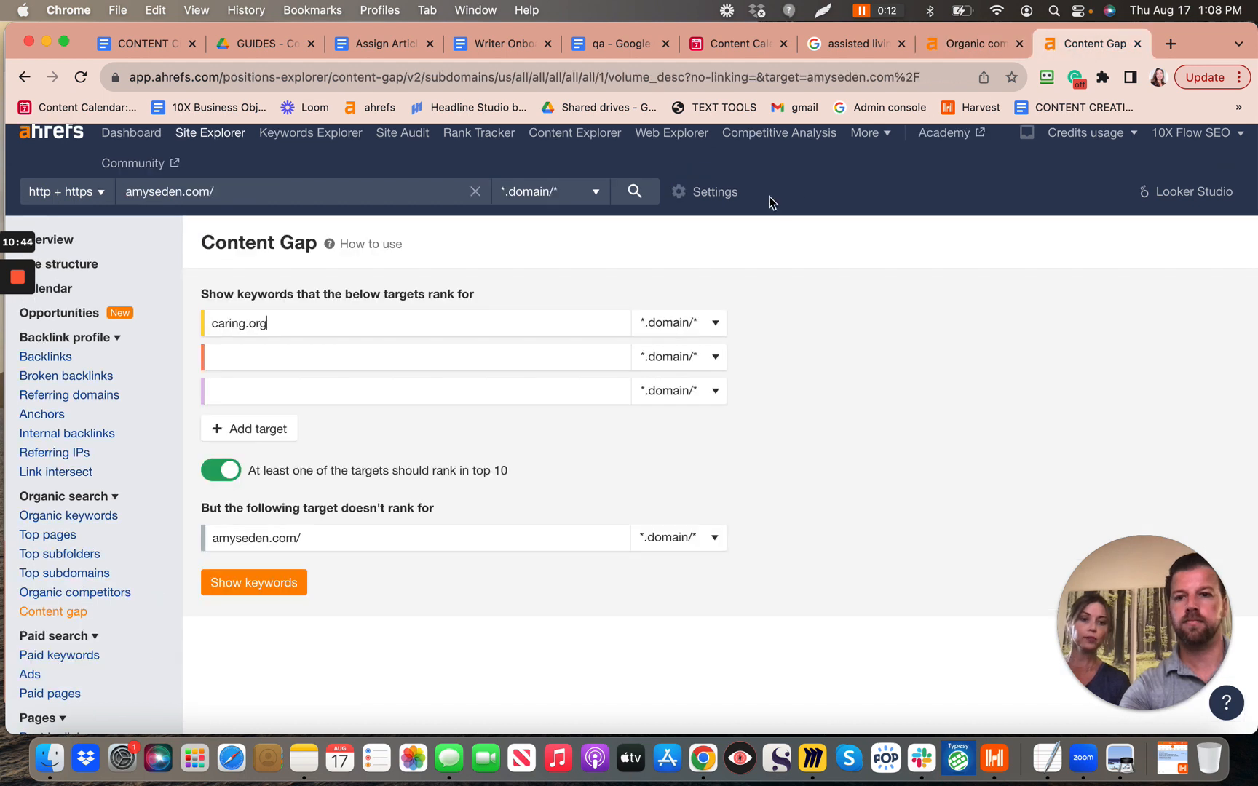
pyautogui.press('BackSpace')
pyautogui.press('BackSpace')
pyautogui.press('BackSpace')
pyautogui.write('com')
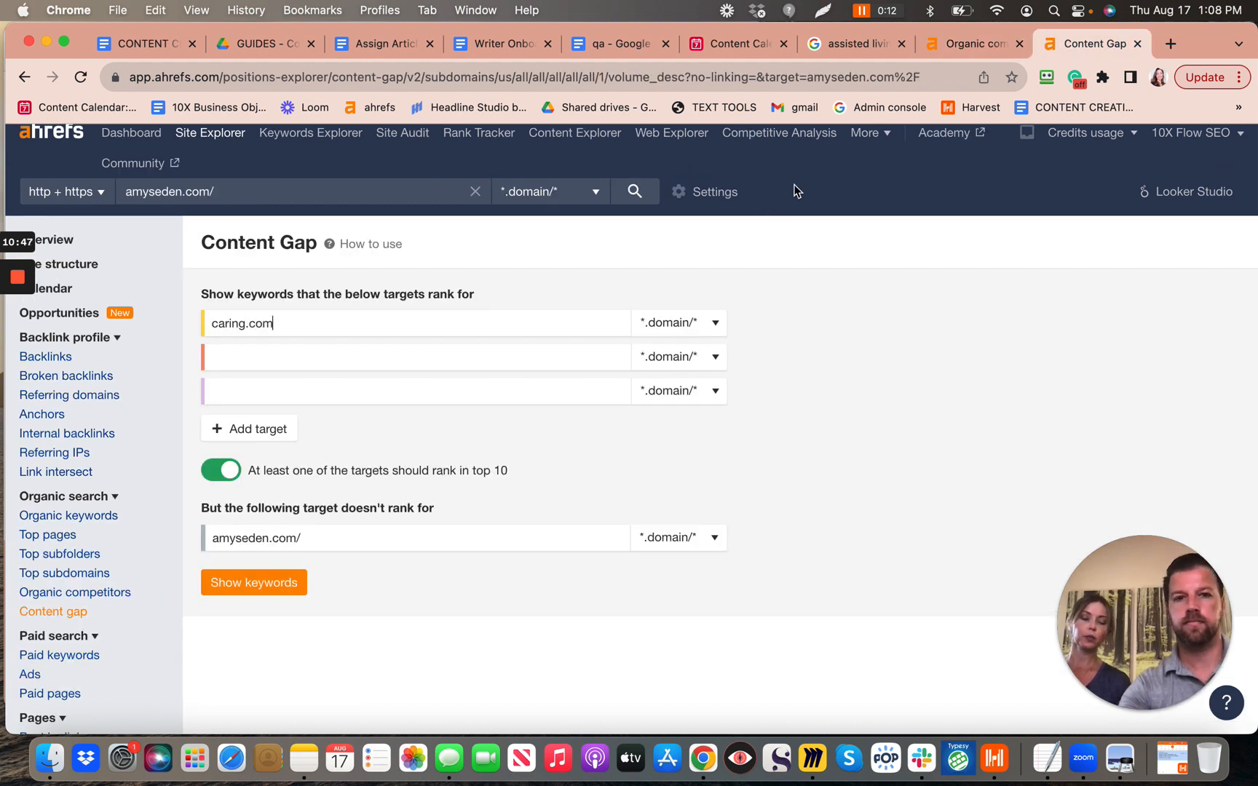
# Step: Enter aplaceformom.com and assistedliving.org as the second and third Content Gap targets
pyautogui.write('aplaceformom.com')
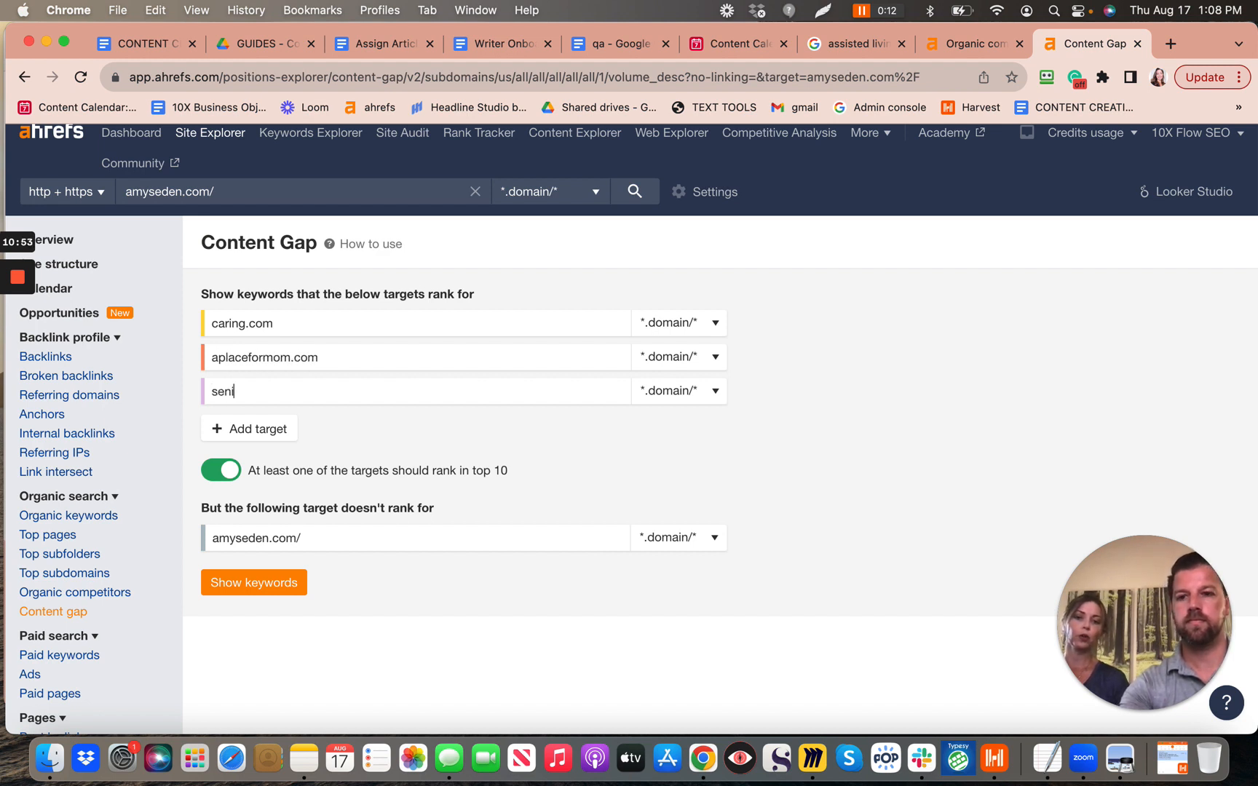
pyautogui.write('assistedliving.org')
pyautogui.press('Tab')
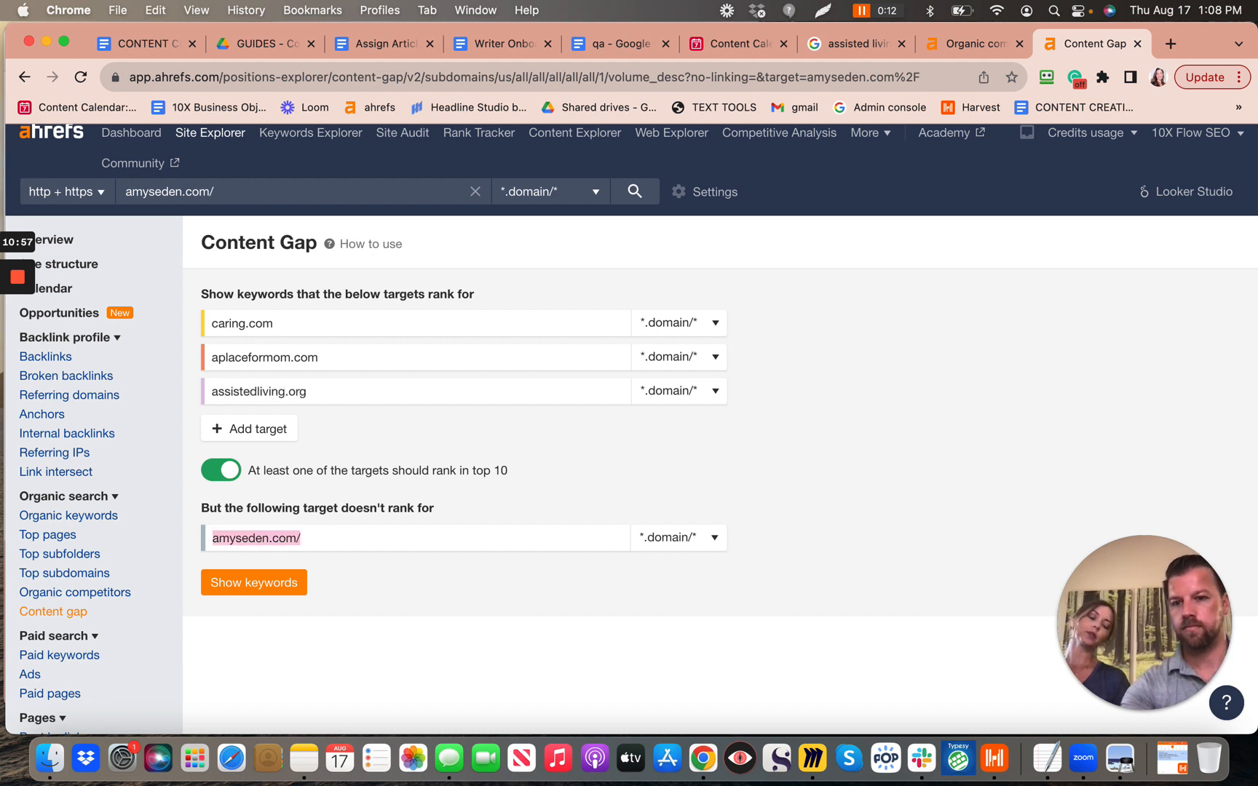
# Step: Add seniorly.com as the fourth Content Gap target, checking the domain against the aplaceformom.com Organic competitors report
pyautogui.click(256, 434)
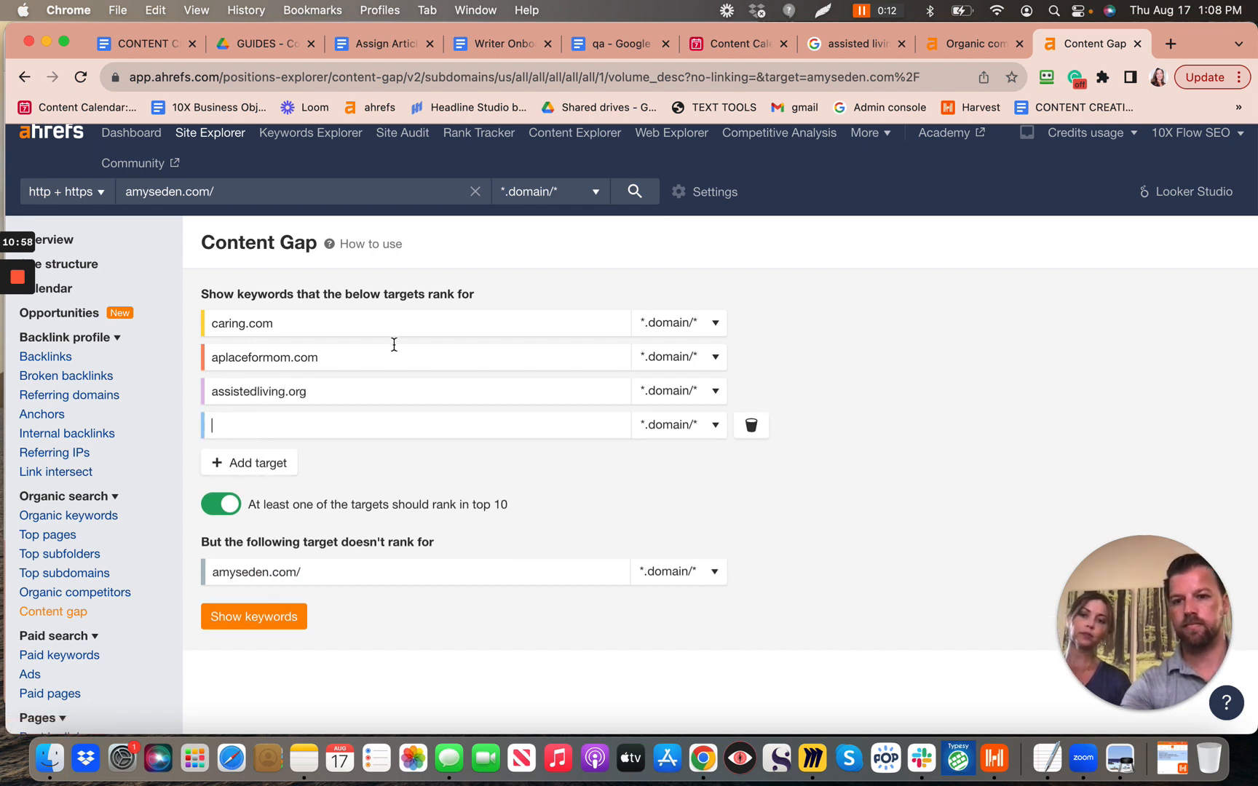
pyautogui.click(974, 52)
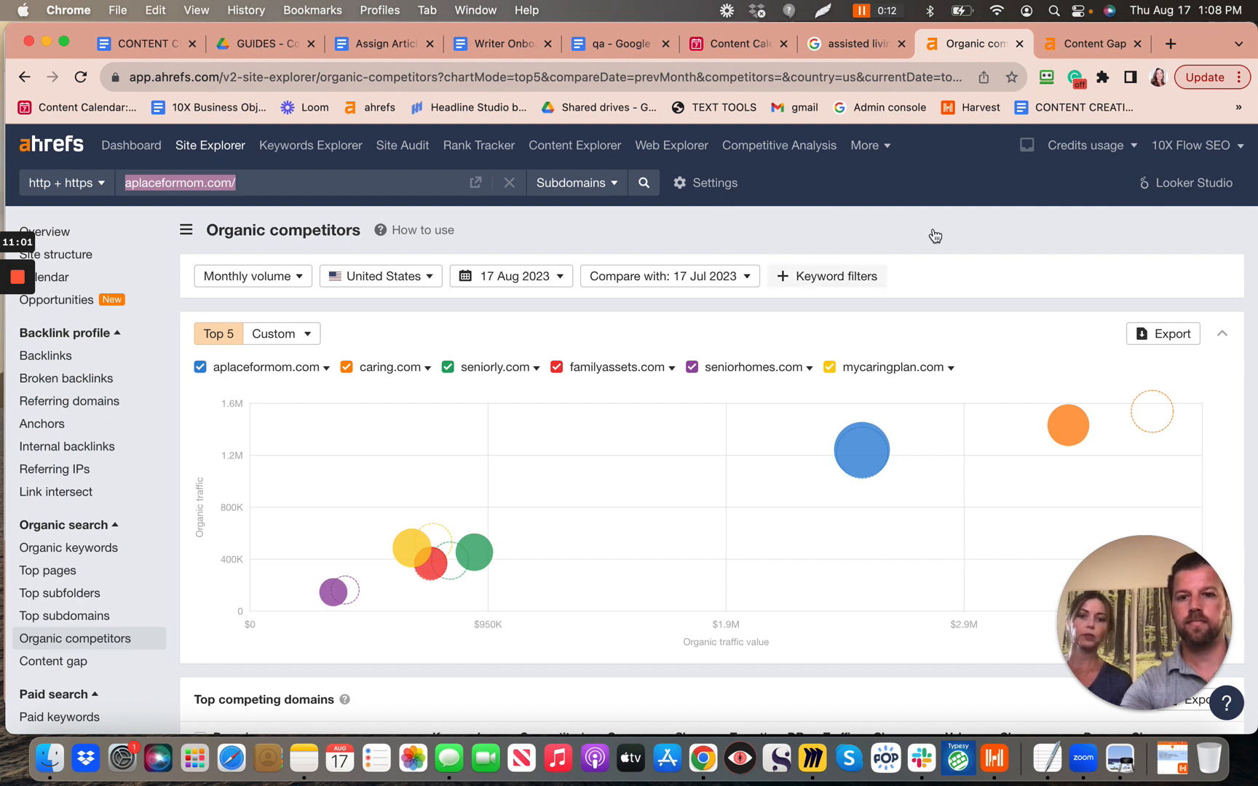
pyautogui.click(1092, 45)
pyautogui.write('semio')
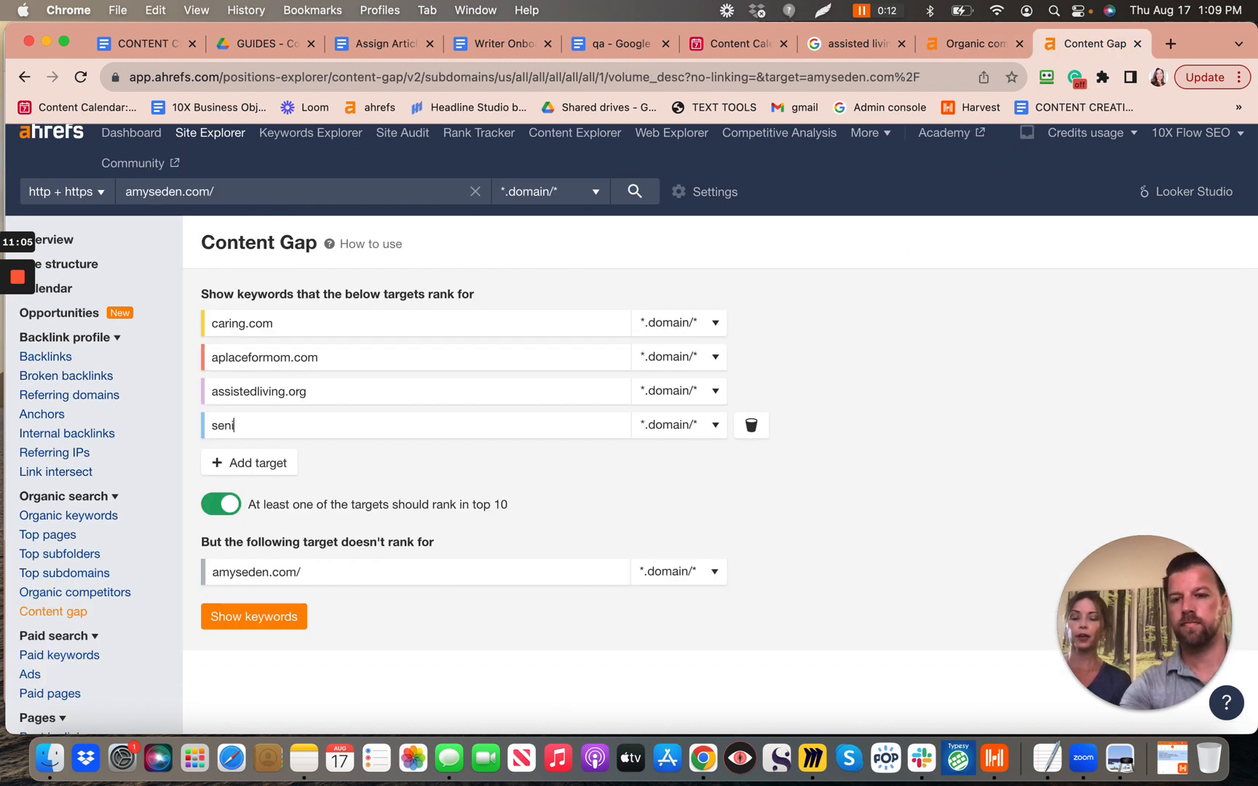
pyautogui.write('rly.com')
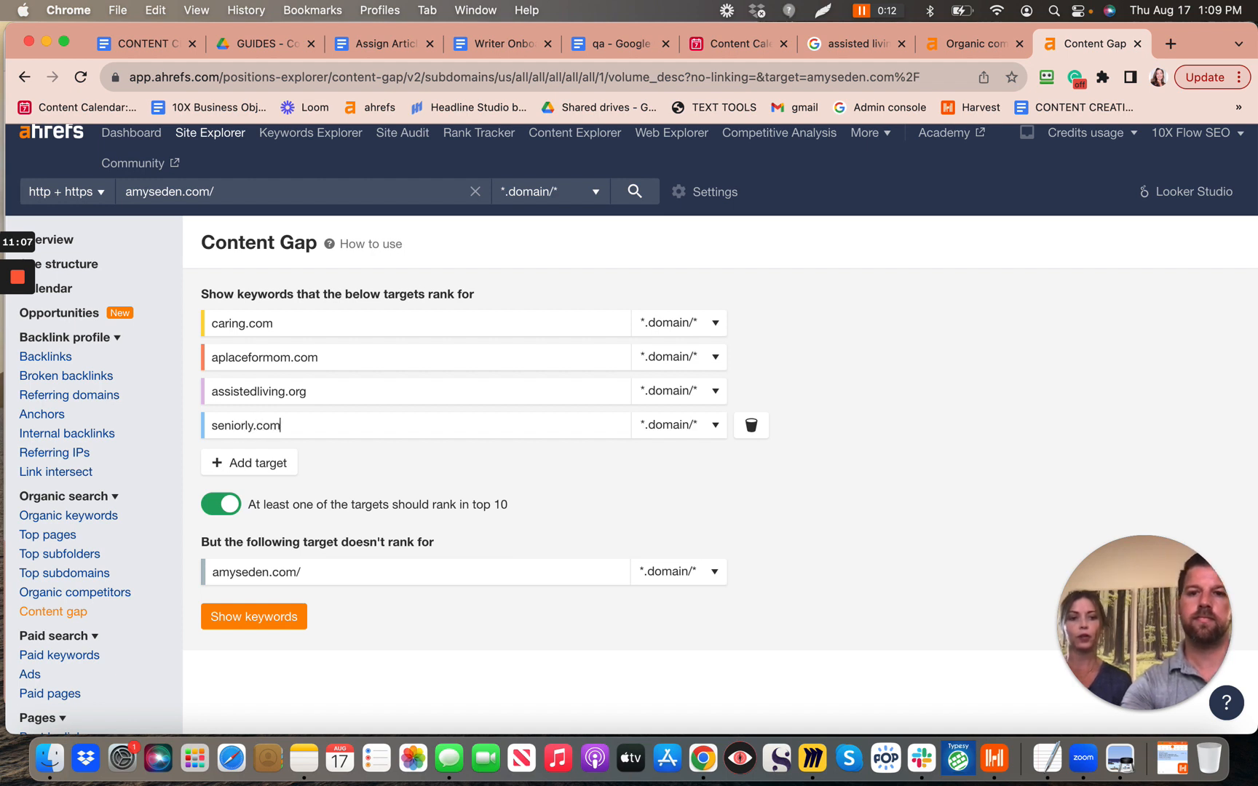
# Step: Look up the next competitor in the Organic competitors report and add familyassets.com as the fifth Content Gap target
pyautogui.click(970, 45)
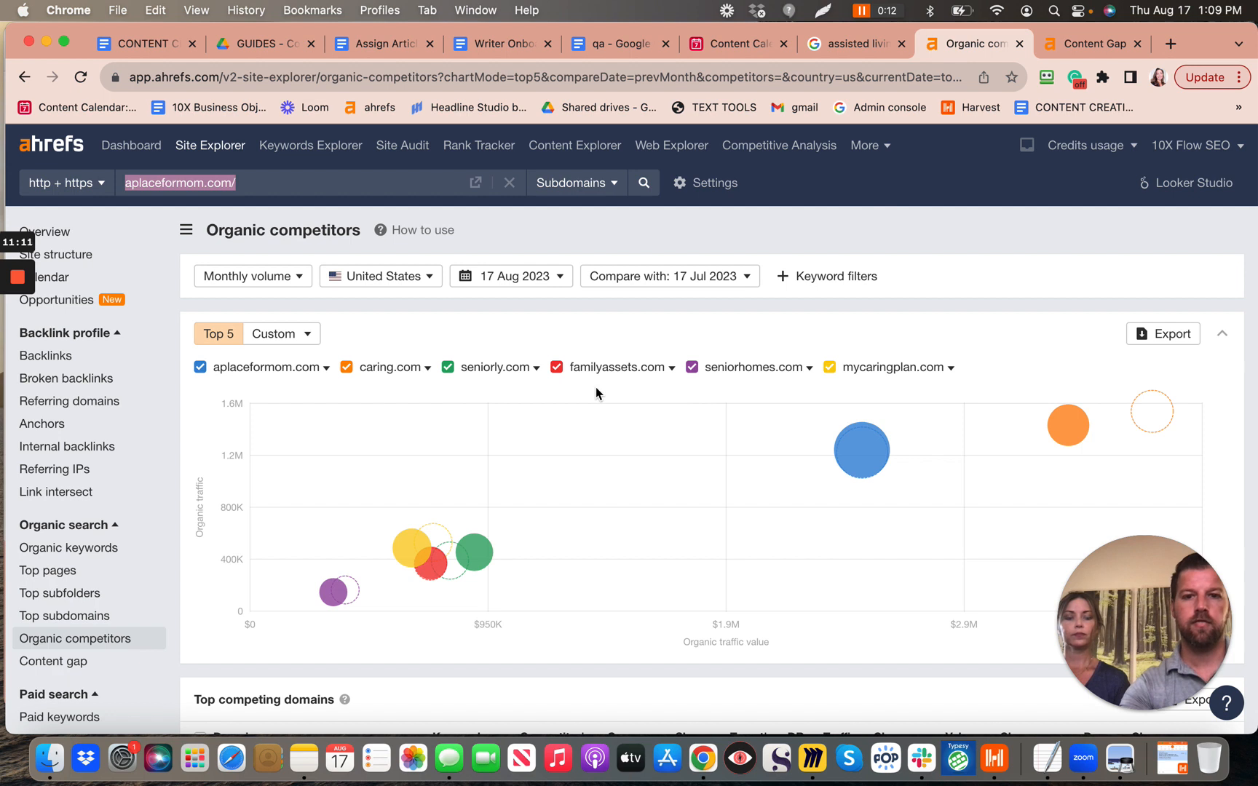
pyautogui.click(1041, 51)
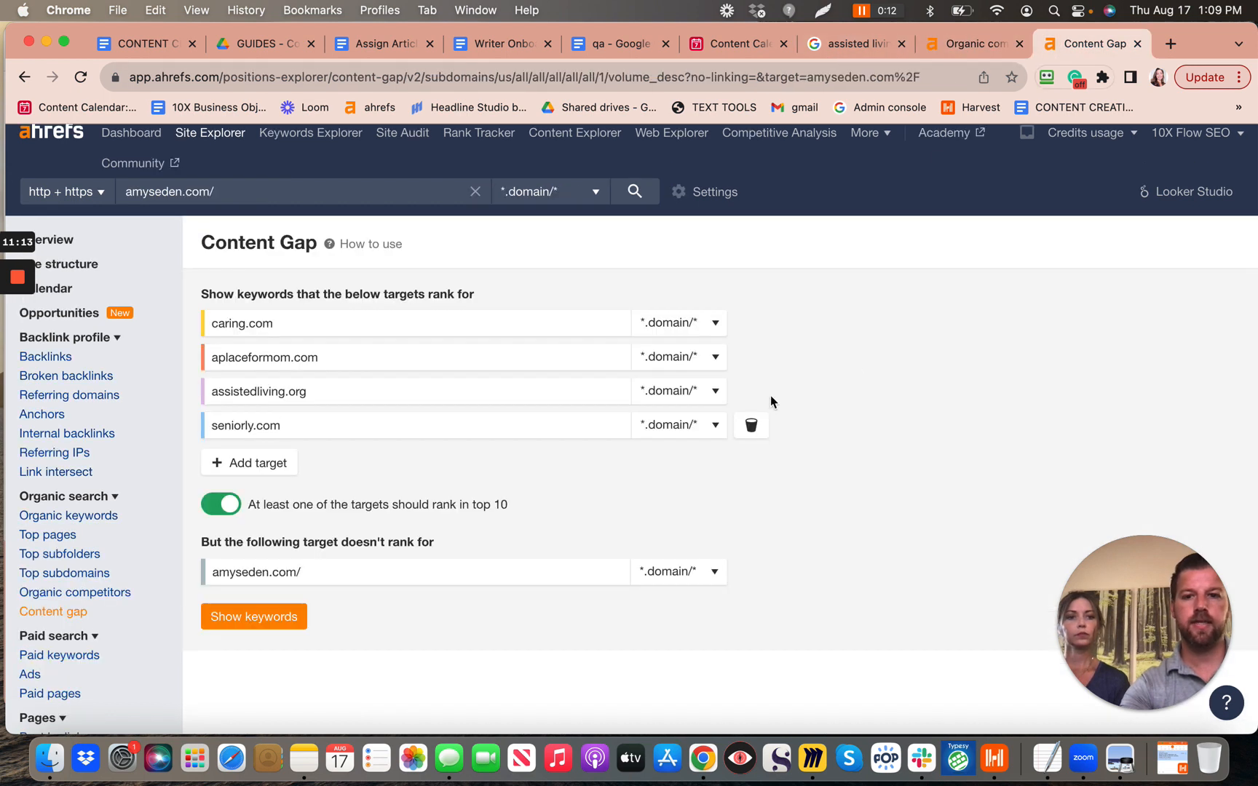
pyautogui.click(251, 463)
pyautogui.write('f')
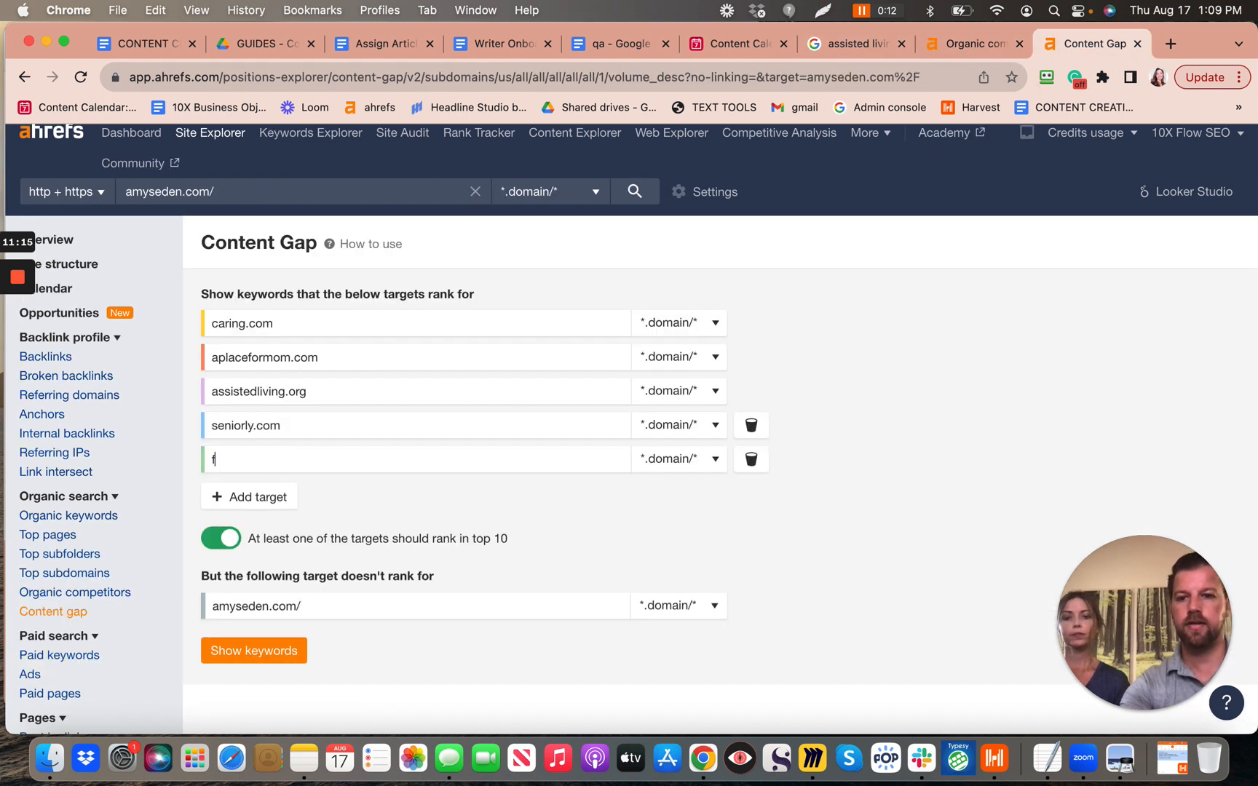
pyautogui.write('amilyasse')
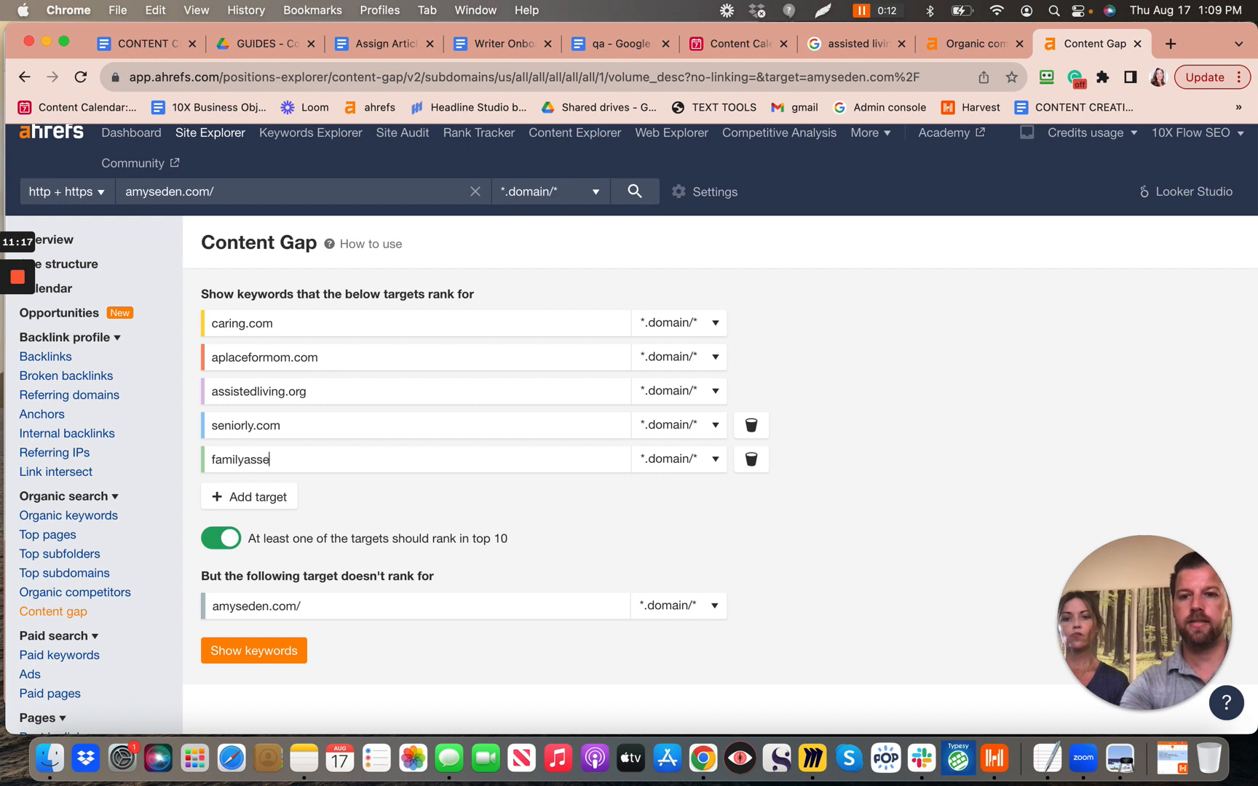
pyautogui.write('ts.com')
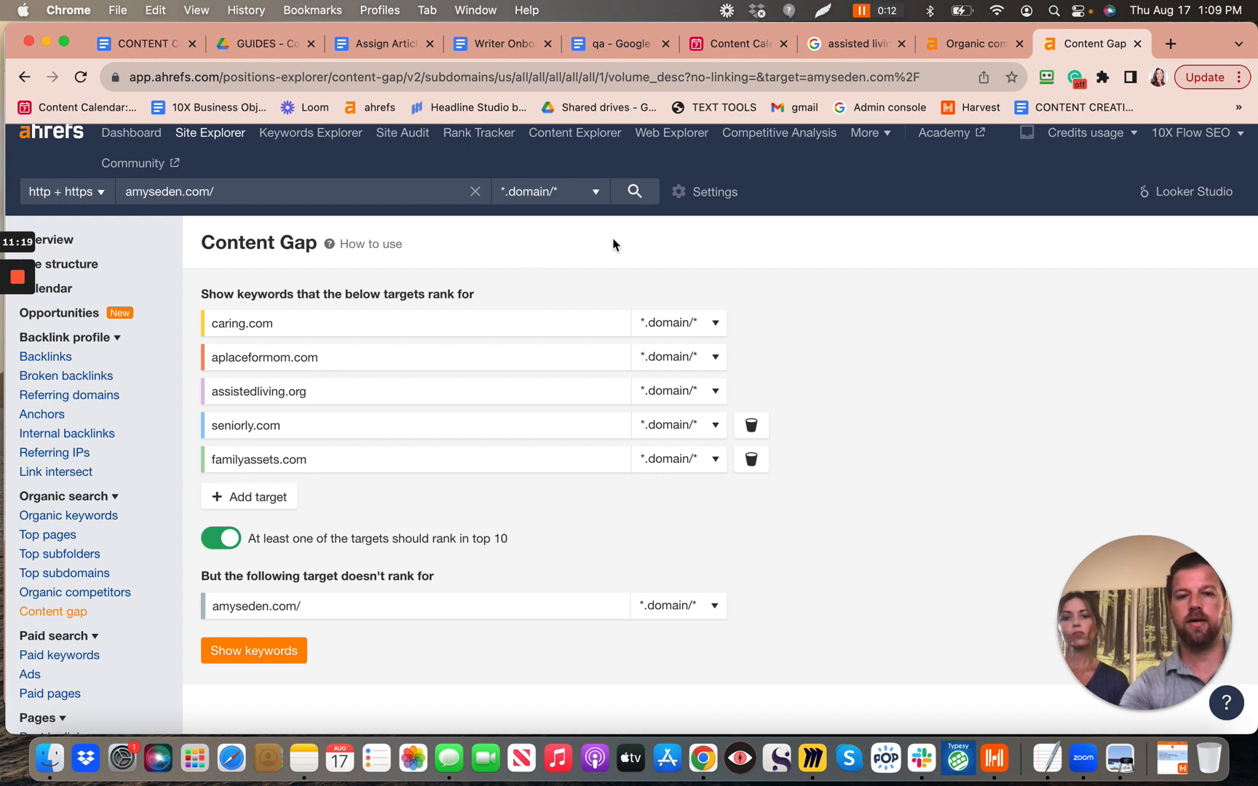
# Step: Check the competitor chart's domain list again and add seniorhomes.com as the sixth Content Gap target
pyautogui.click(969, 44)
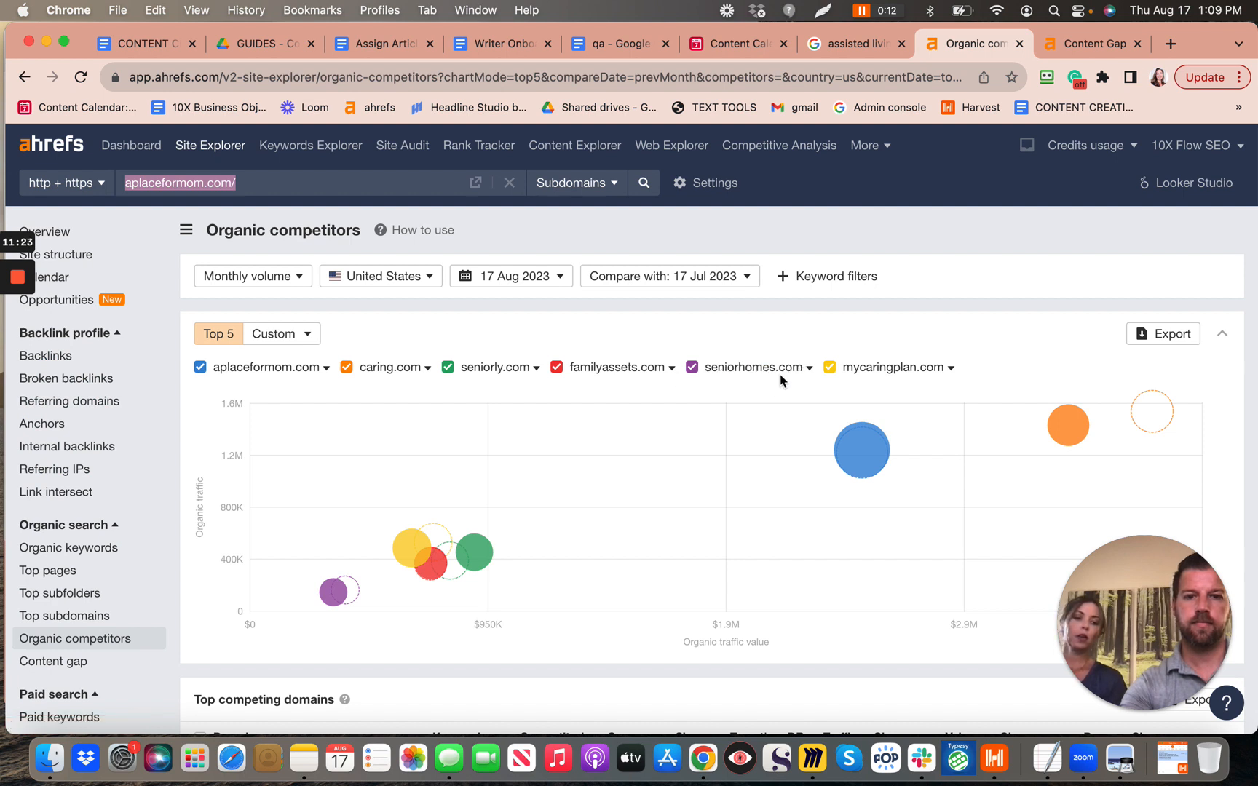
pyautogui.click(1095, 42)
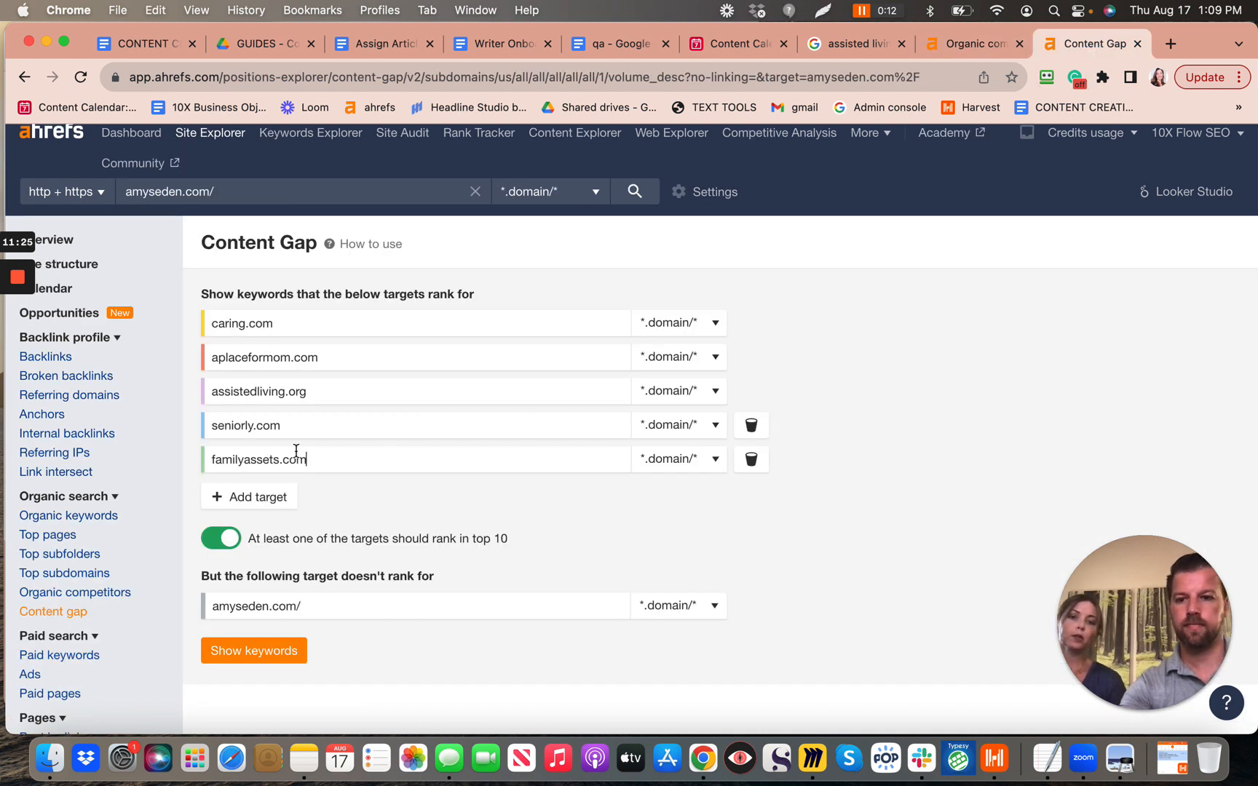
pyautogui.click(249, 498)
pyautogui.write('seniorhomes.com')
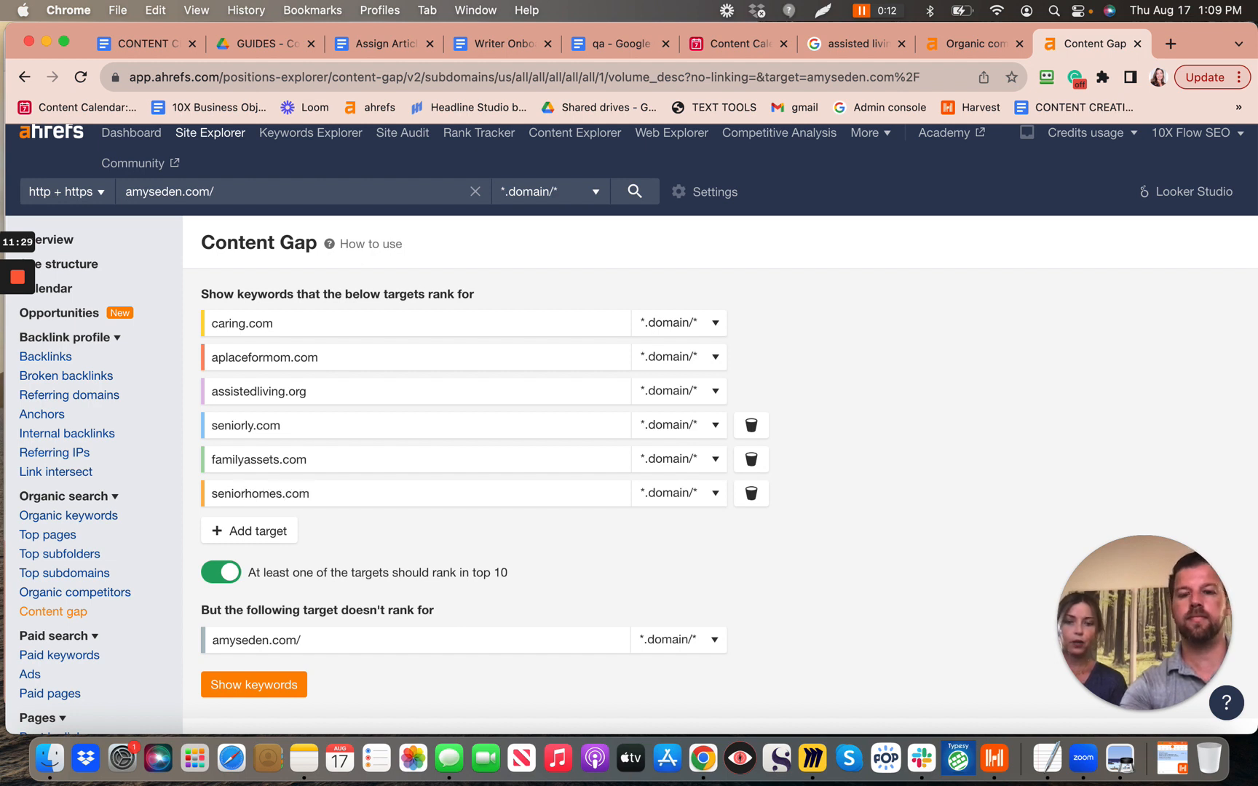
# Step: Take the last domain from the competitor chart and add mycaringplan.com as the seventh Content Gap target
pyautogui.click(976, 45)
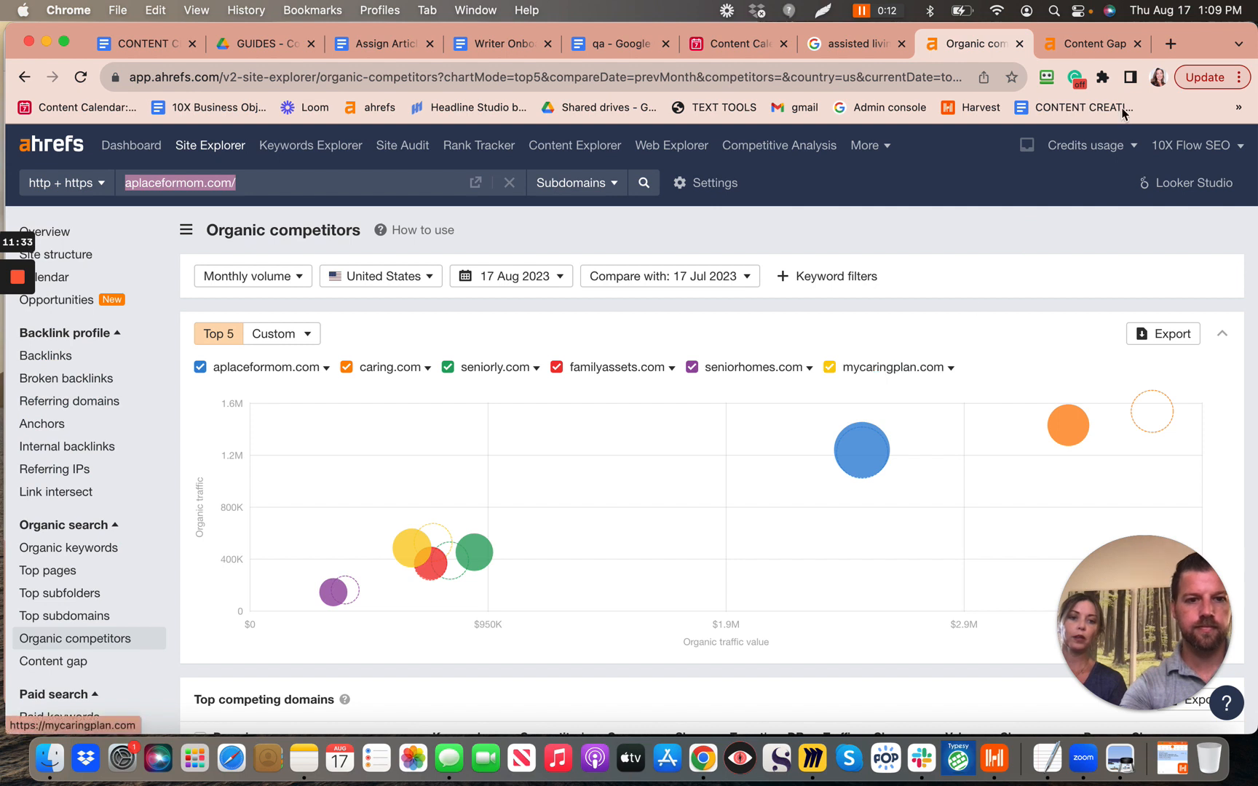
pyautogui.click(1080, 48)
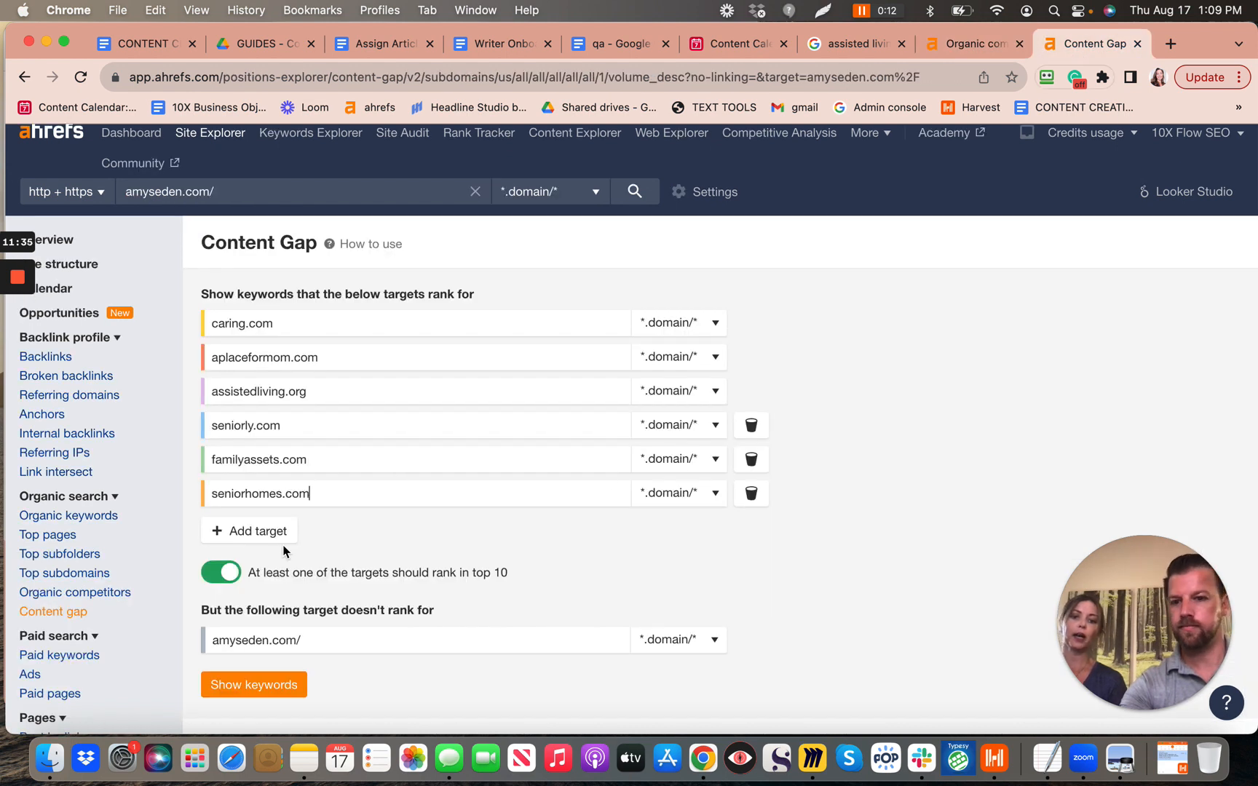
pyautogui.click(255, 529)
pyautogui.write('mycari')
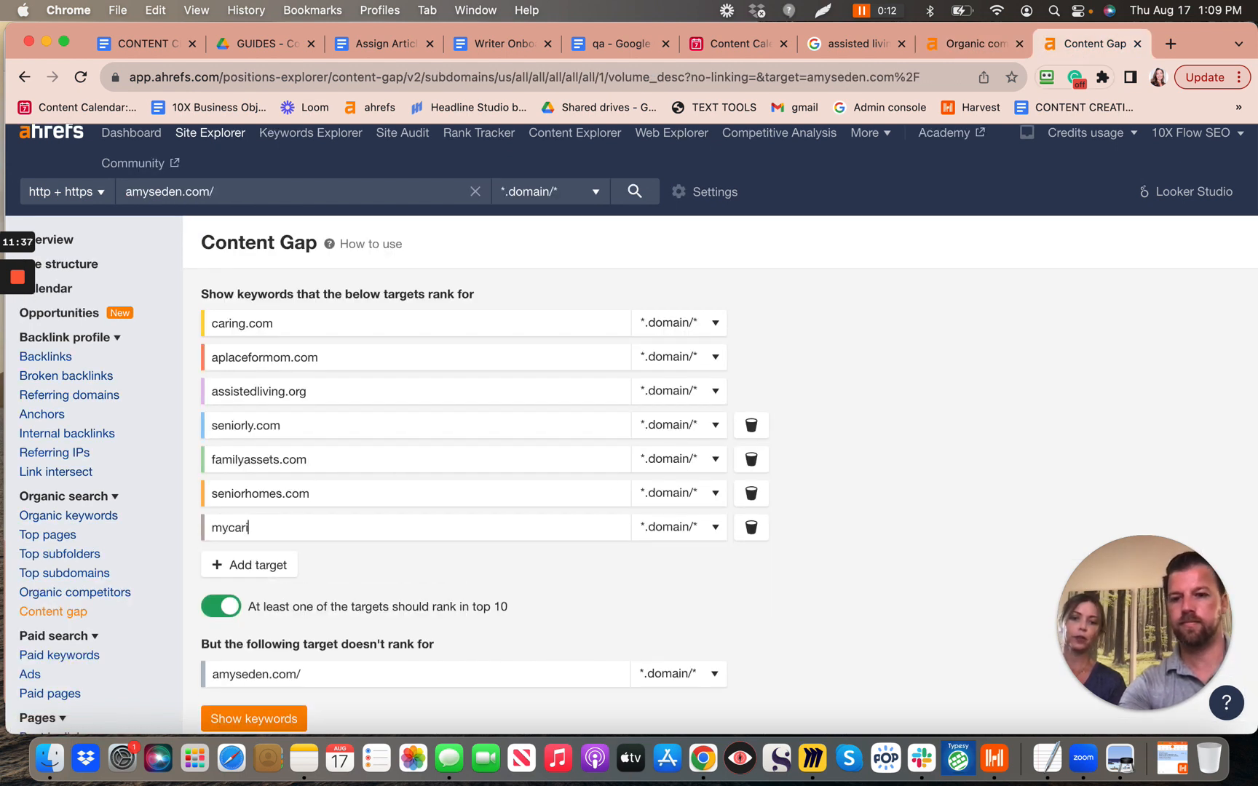
pyautogui.write('ngplan.com')
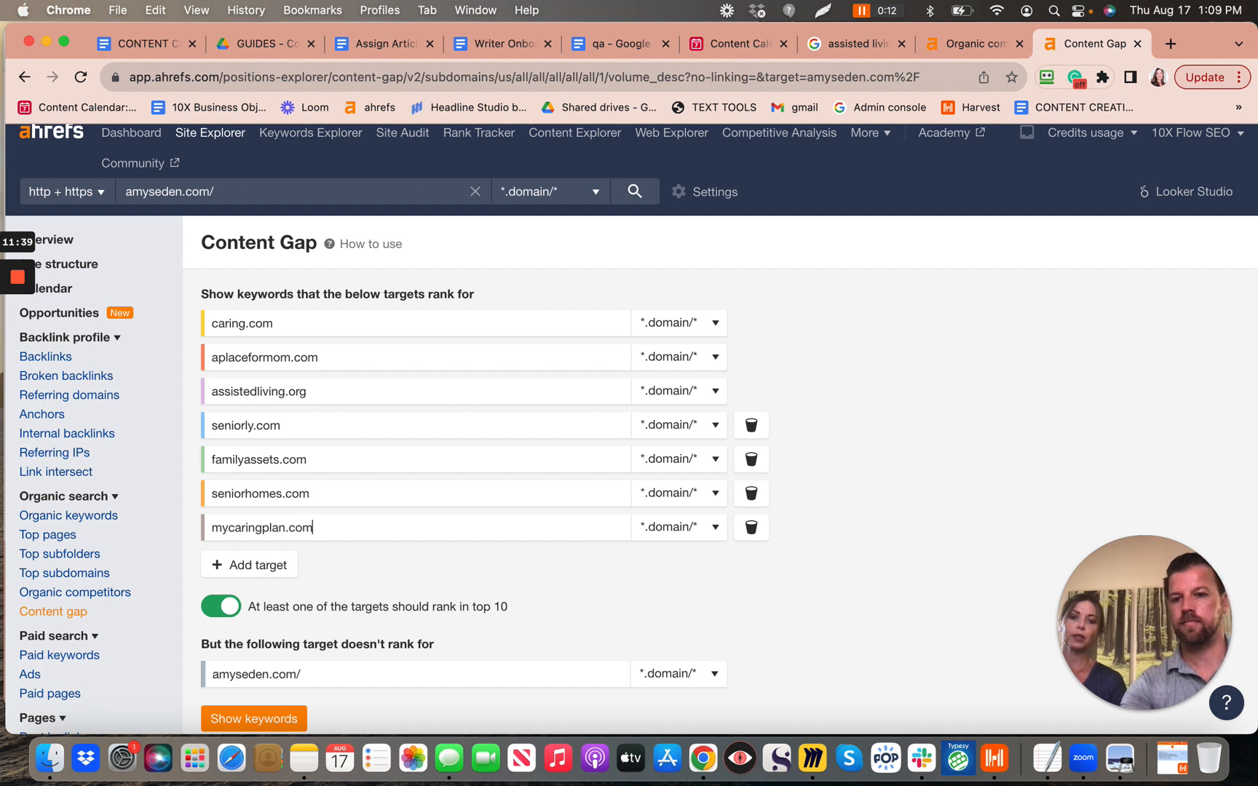
# Step: Review the seven competitor targets and show the keywords they rank for that amyseden.com/ doesn't
pyautogui.scroll(-3, 390, 589)
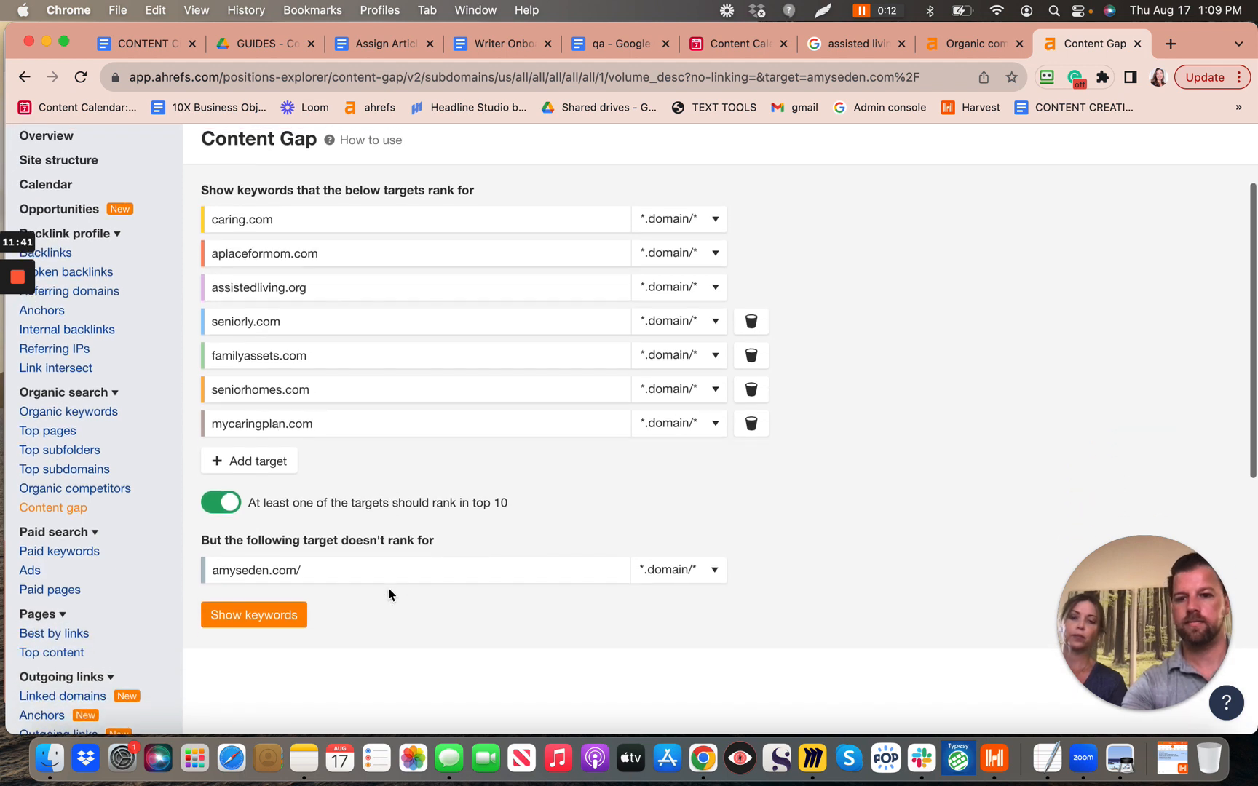
pyautogui.scroll(1, 343, 529)
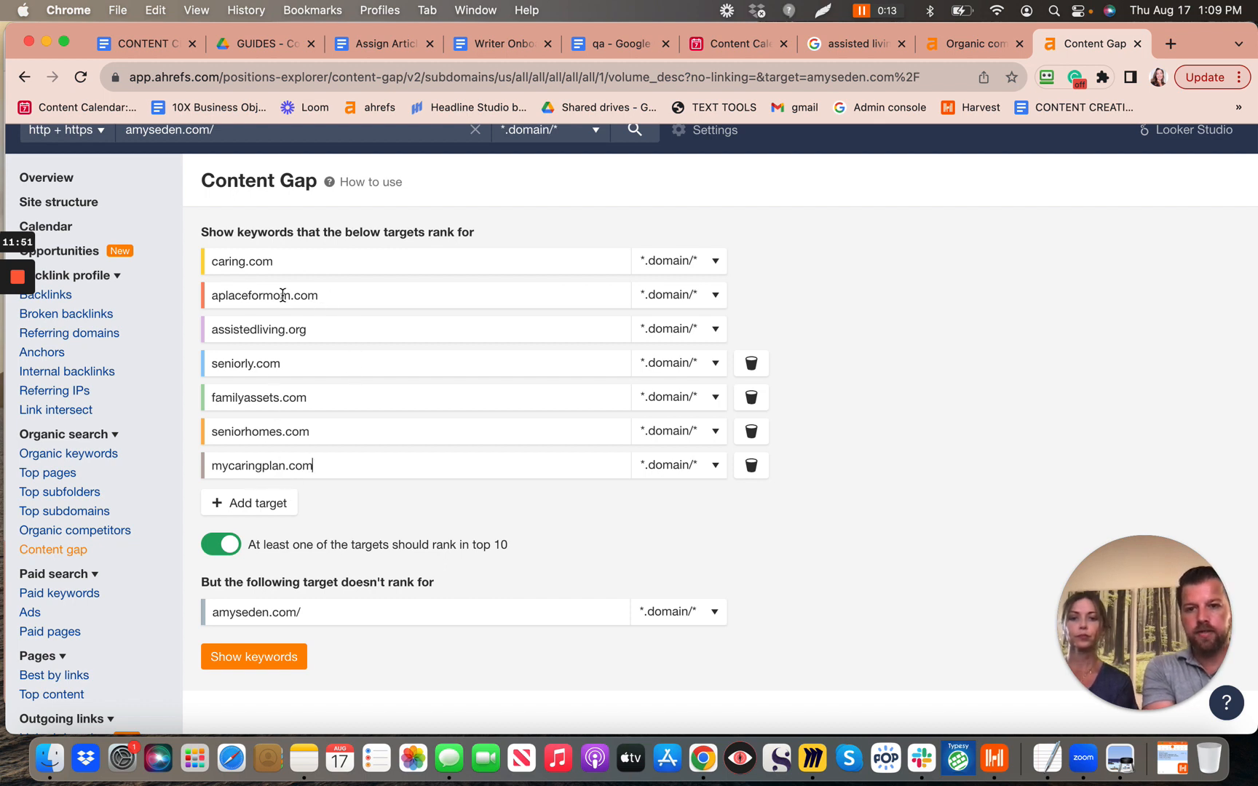
pyautogui.scroll(-2, 270, 575)
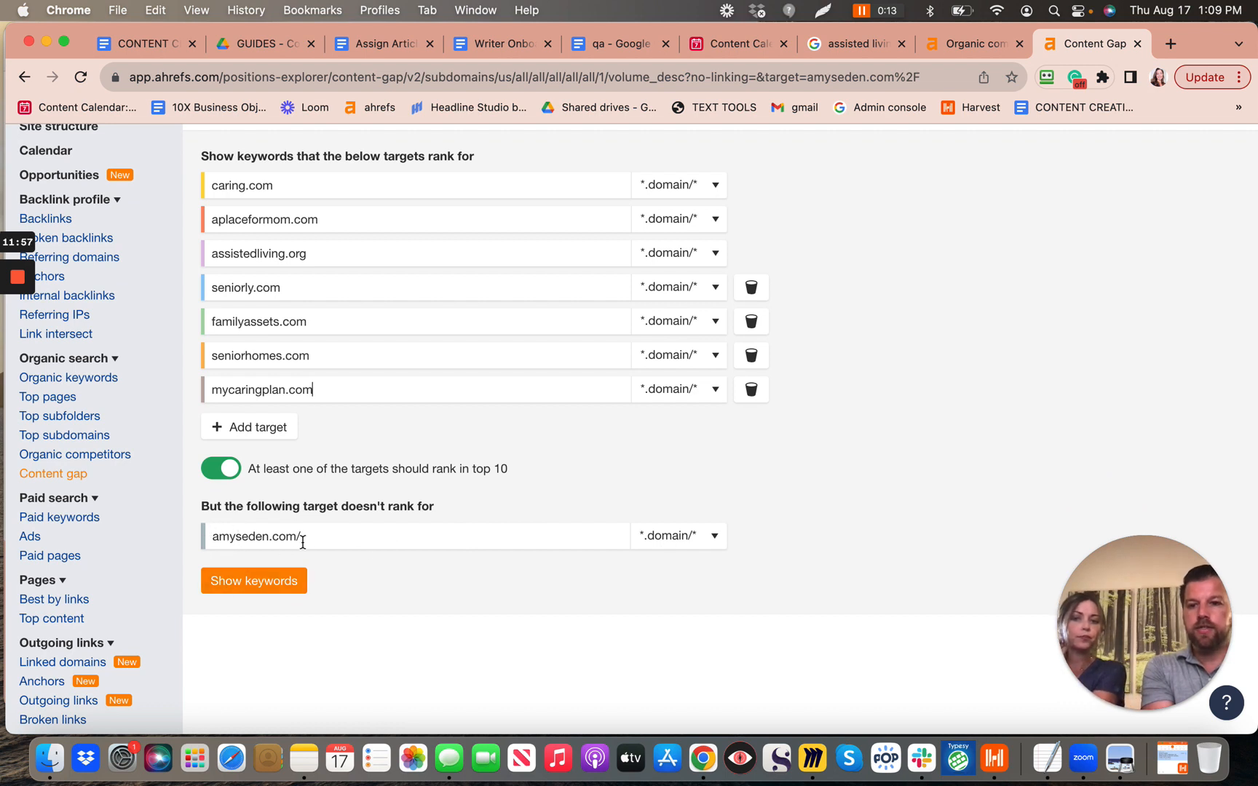
pyautogui.click(271, 588)
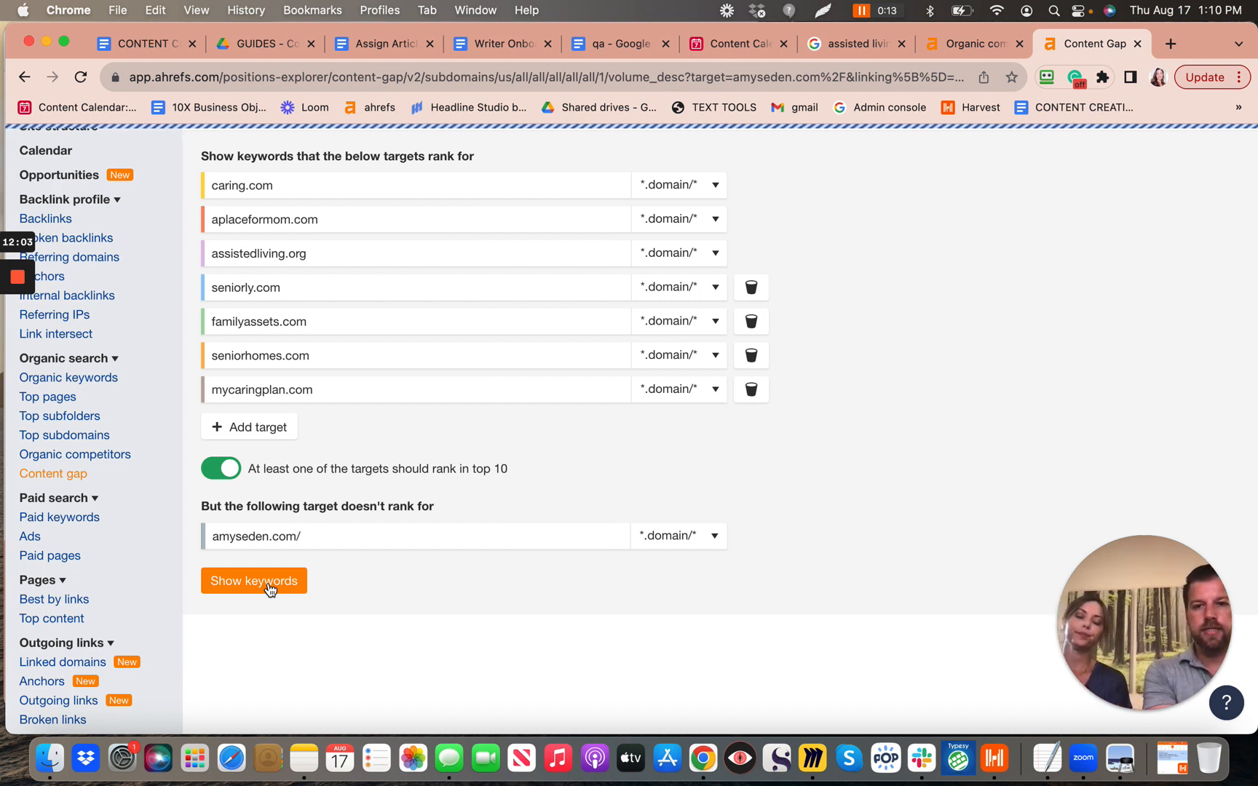
pyautogui.moveTo(18, 337)
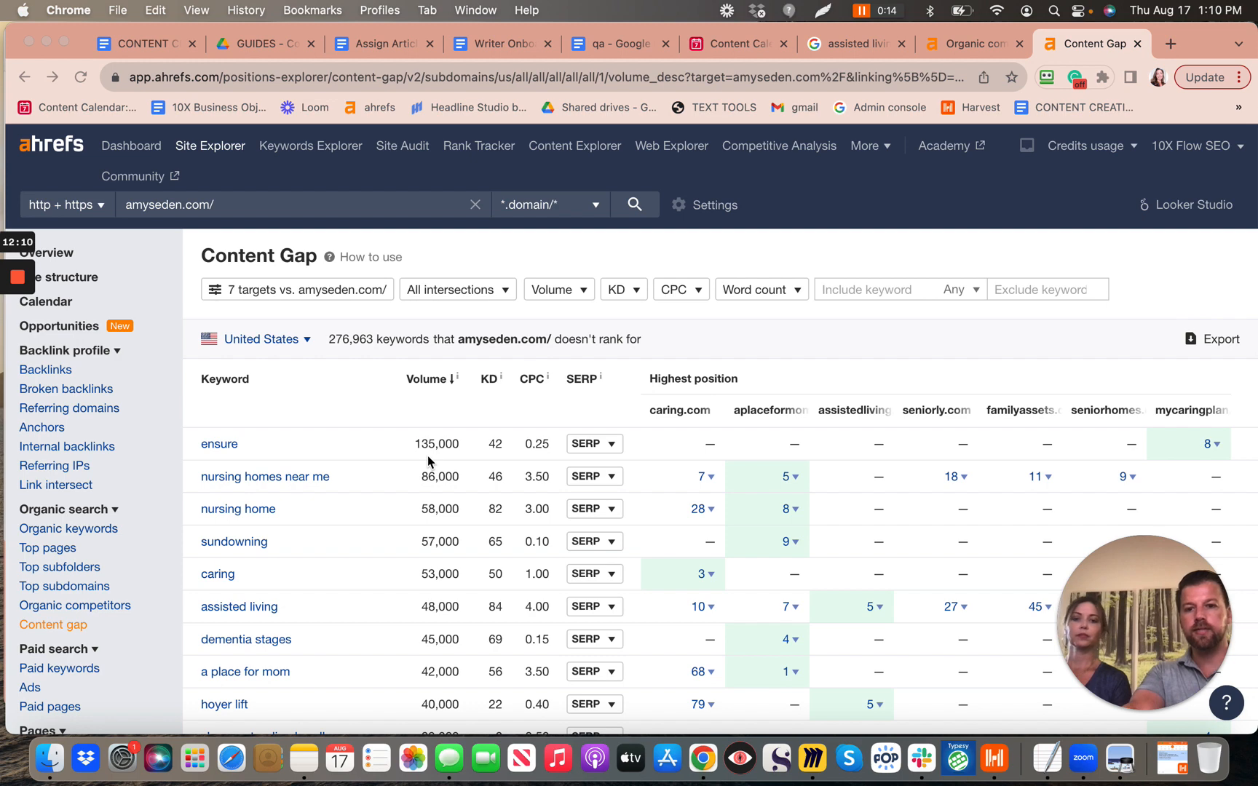
# Step: Examine the Content Gap keyword list, comparing search volumes, keyword difficulty and each competitor's highest position through the end of the page
pyautogui.scroll(-3, 635, 579)
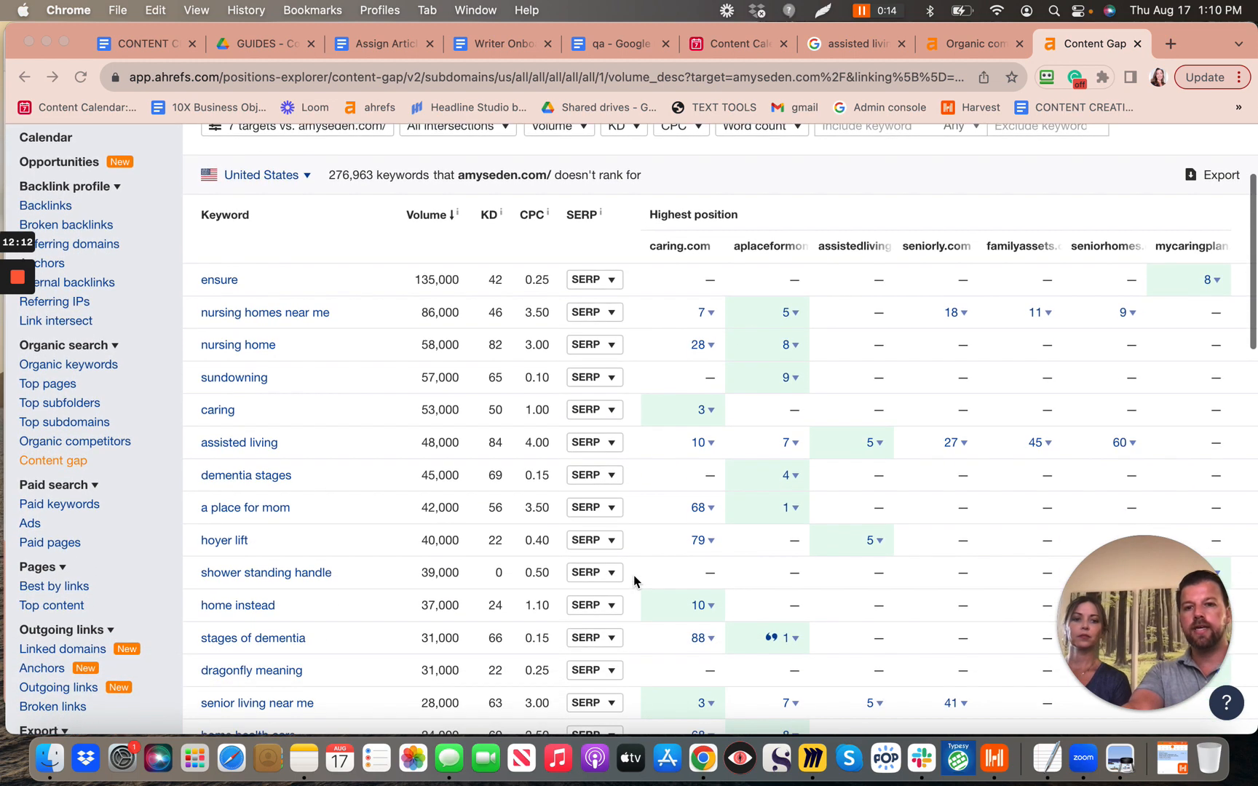
pyautogui.scroll(-3, 635, 580)
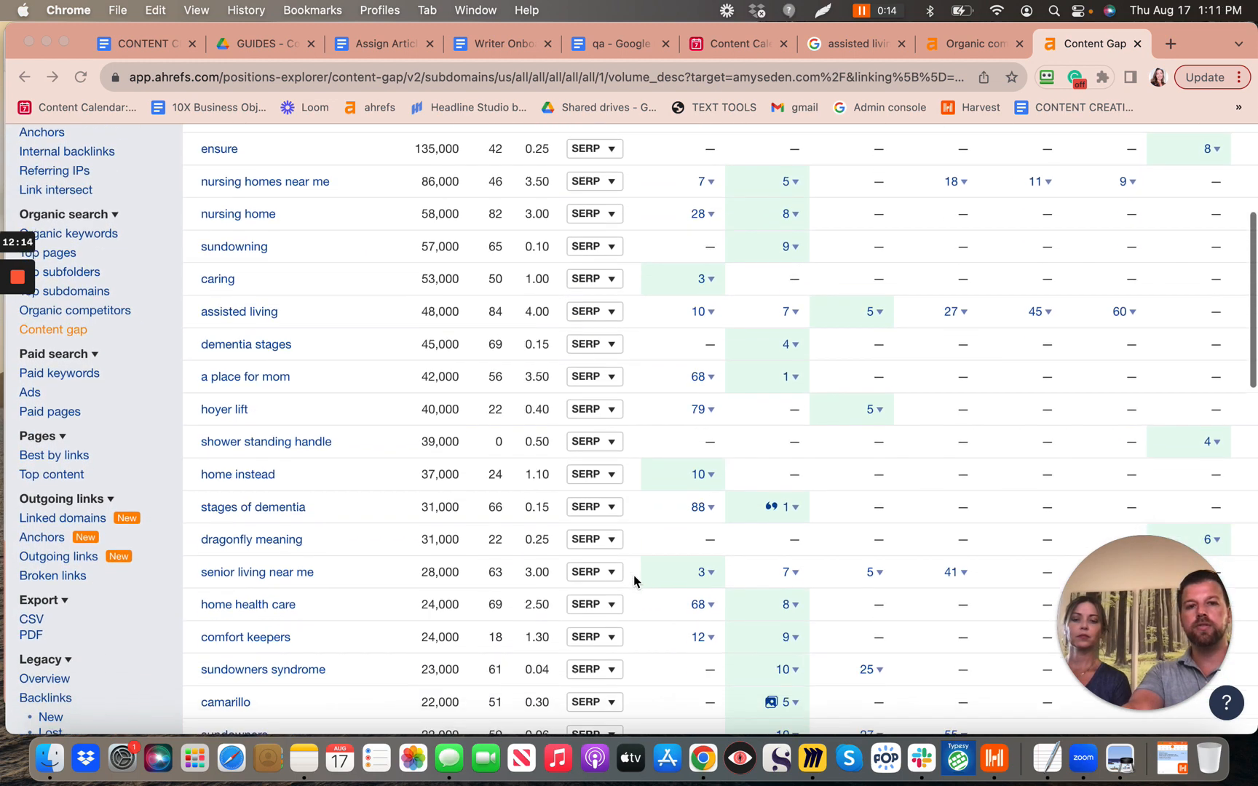
pyautogui.scroll(5, 635, 579)
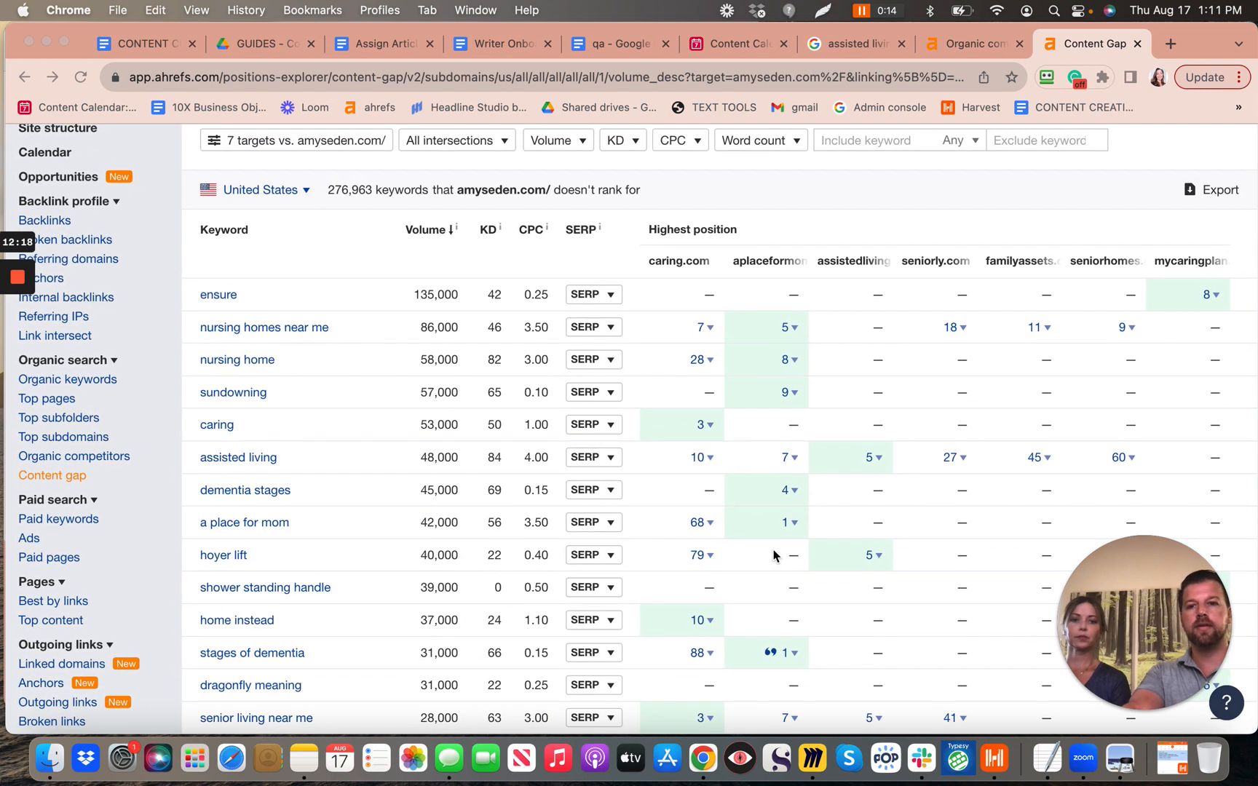
pyautogui.scroll(5, 773, 555)
pyautogui.scroll(-7, 773, 556)
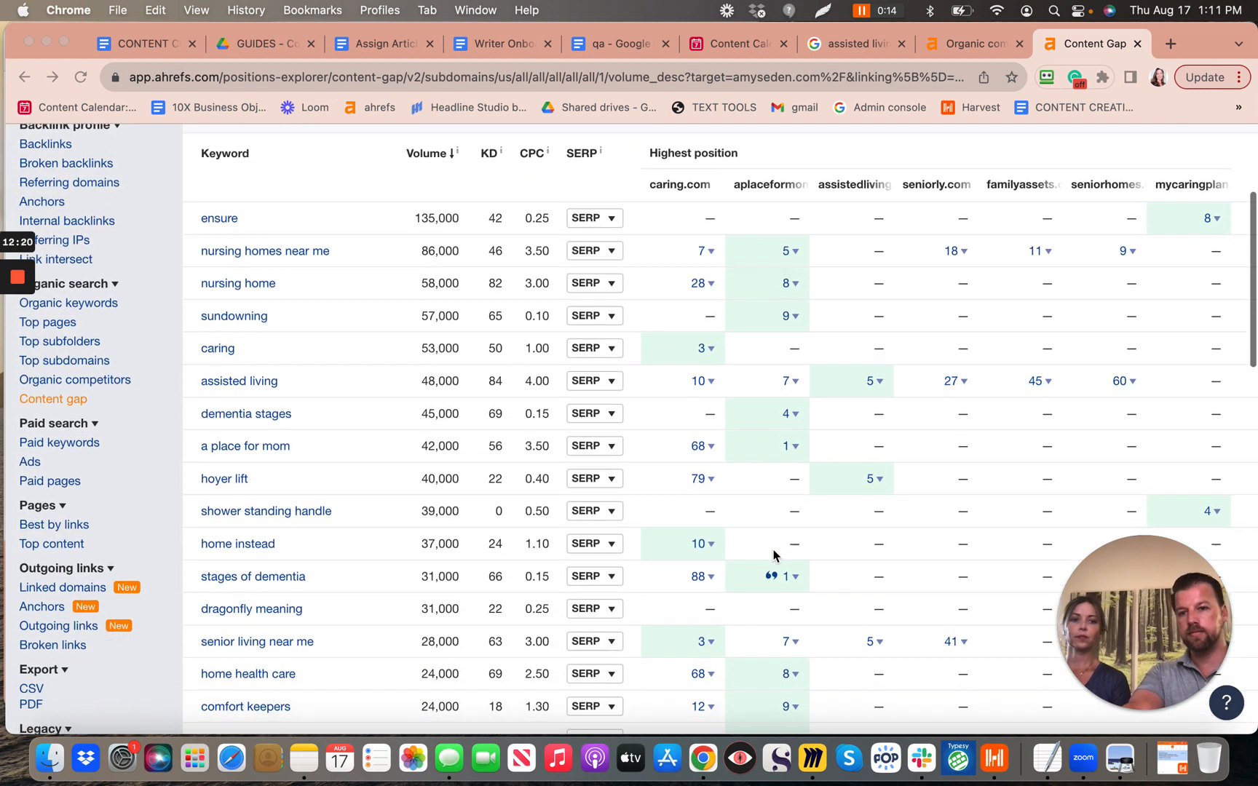
pyautogui.scroll(-1, 773, 556)
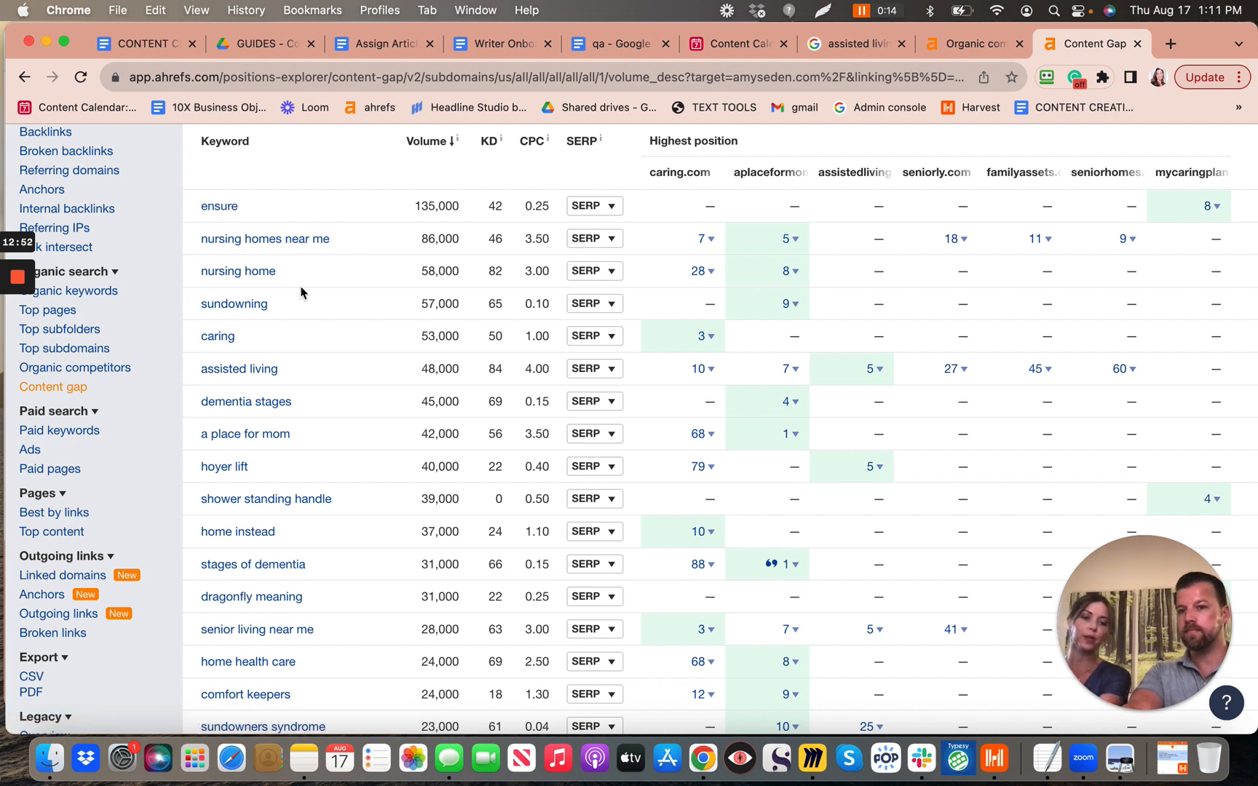
pyautogui.scroll(5, 301, 292)
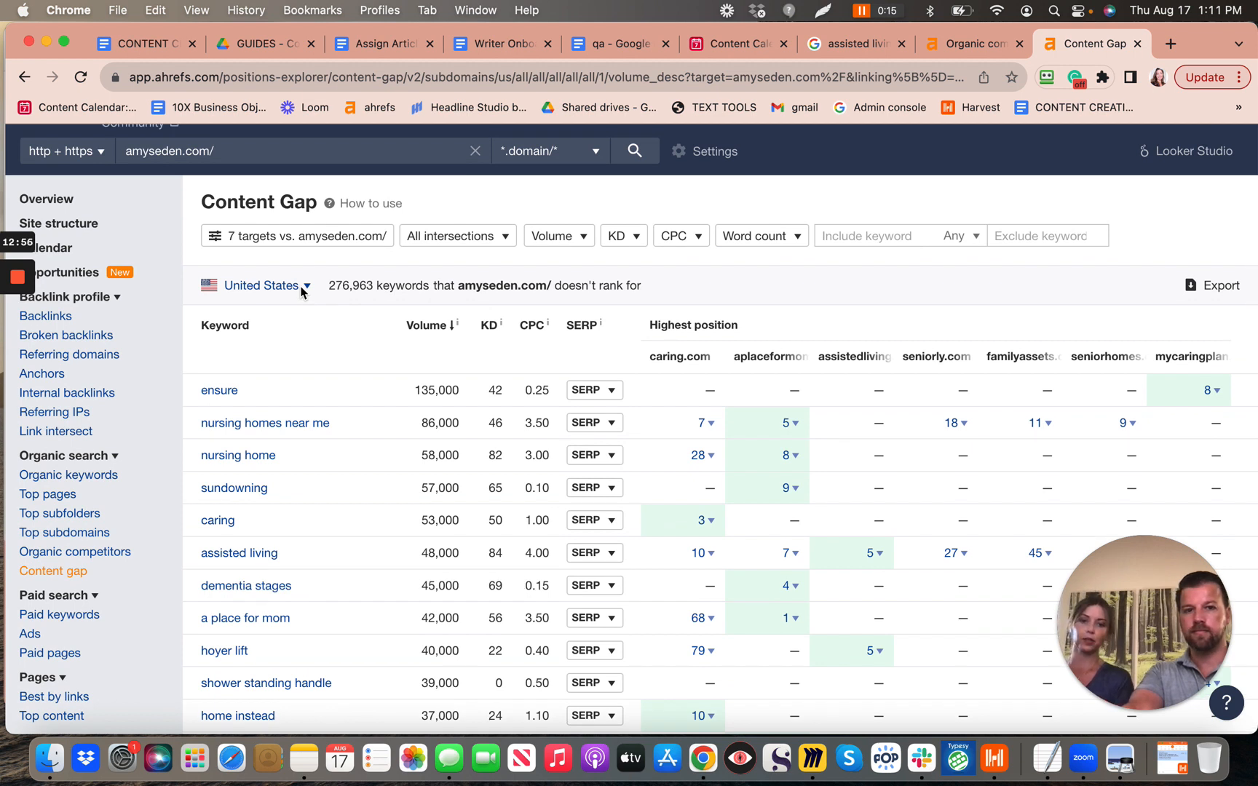
pyautogui.scroll(-2, 301, 292)
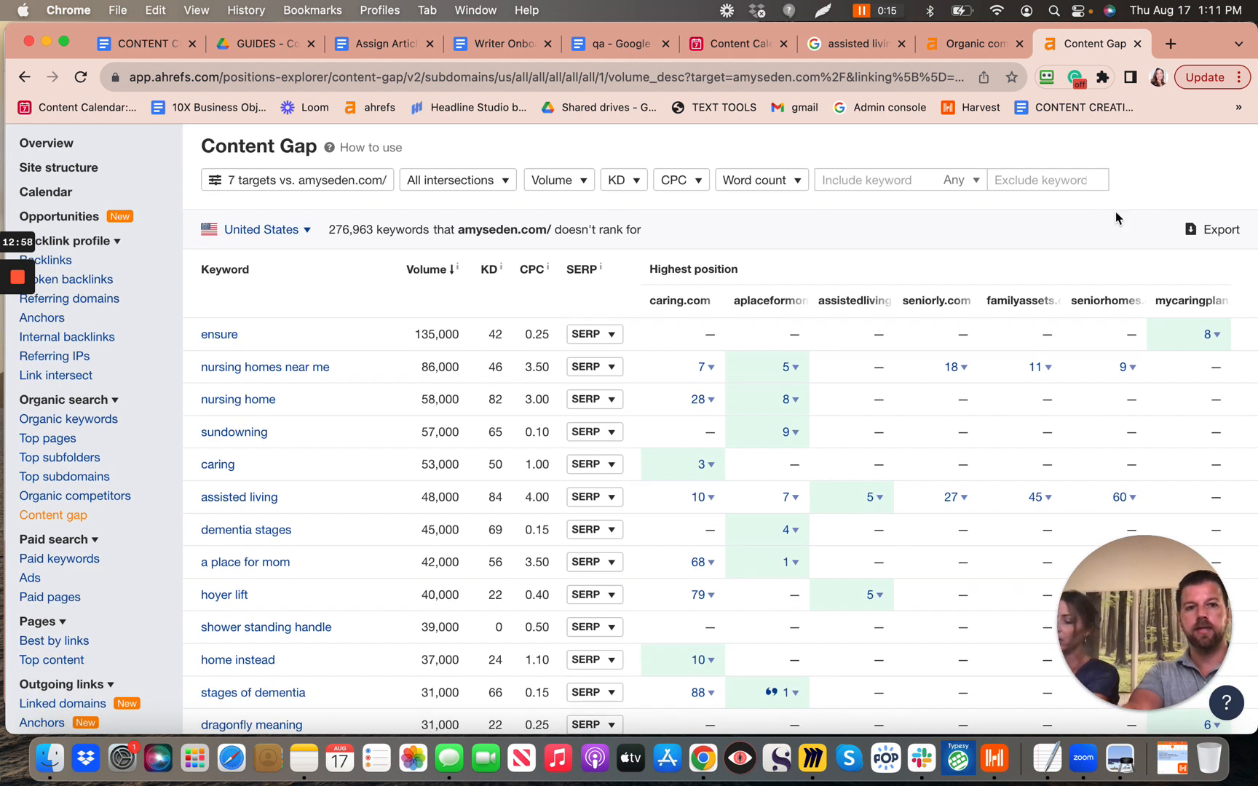
pyautogui.scroll(-15, 802, 343)
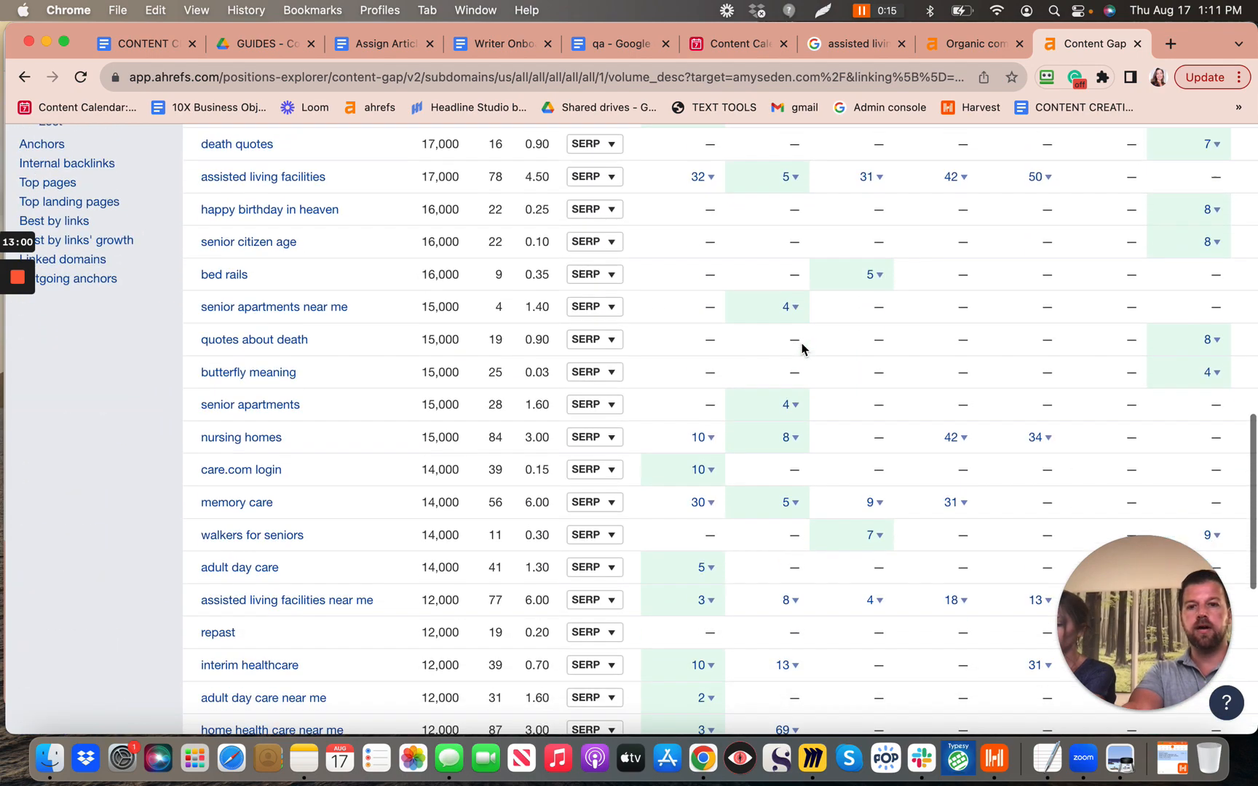
pyautogui.scroll(-5, 803, 348)
# Step: Return to the highest-volume keywords and examine the "sundowning" row as a possible content topic
pyautogui.scroll(12, 802, 348)
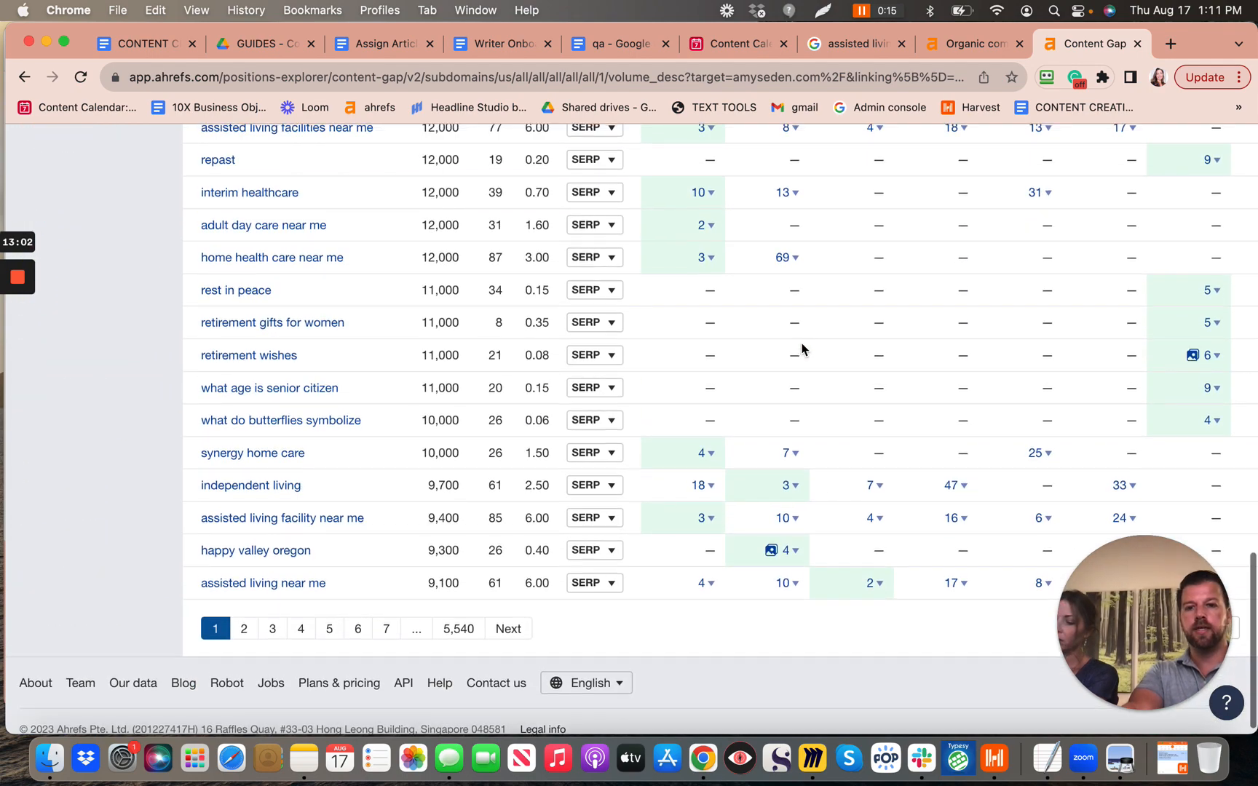
pyautogui.scroll(5, 803, 343)
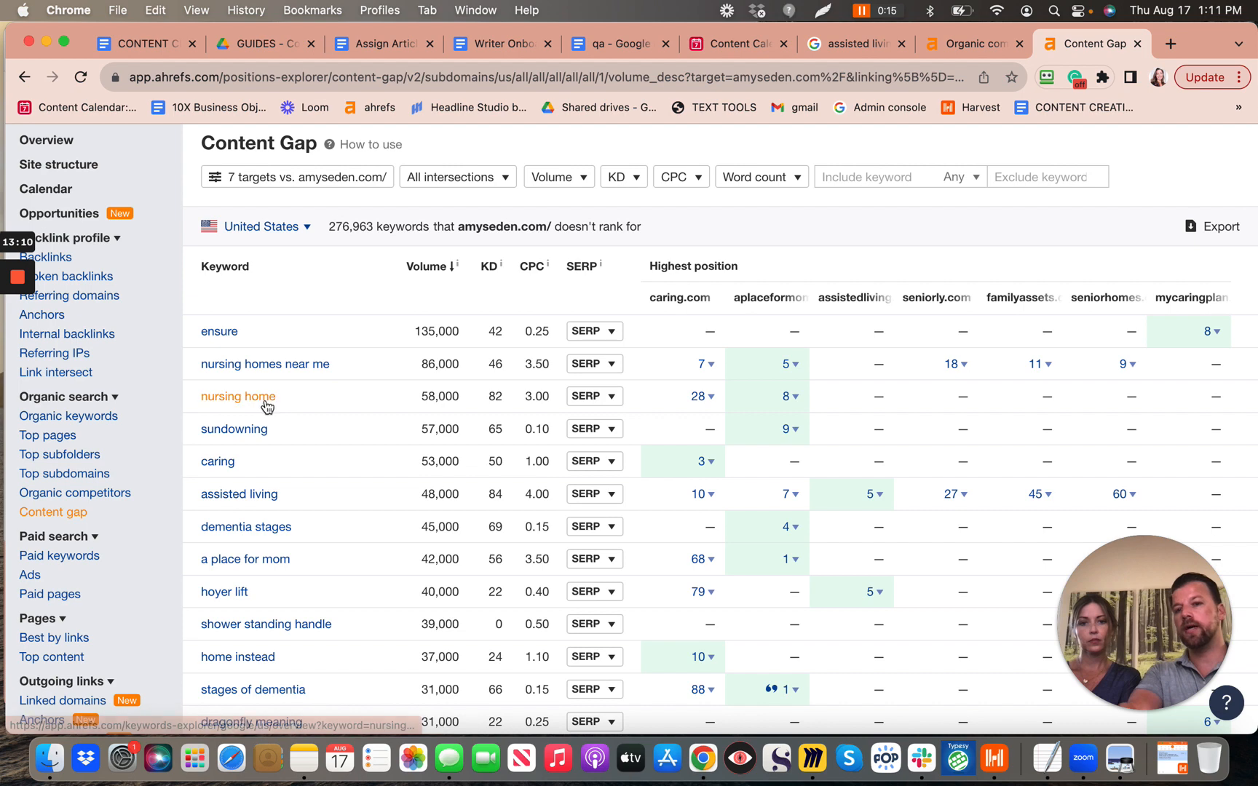
pyautogui.scroll(3, 267, 407)
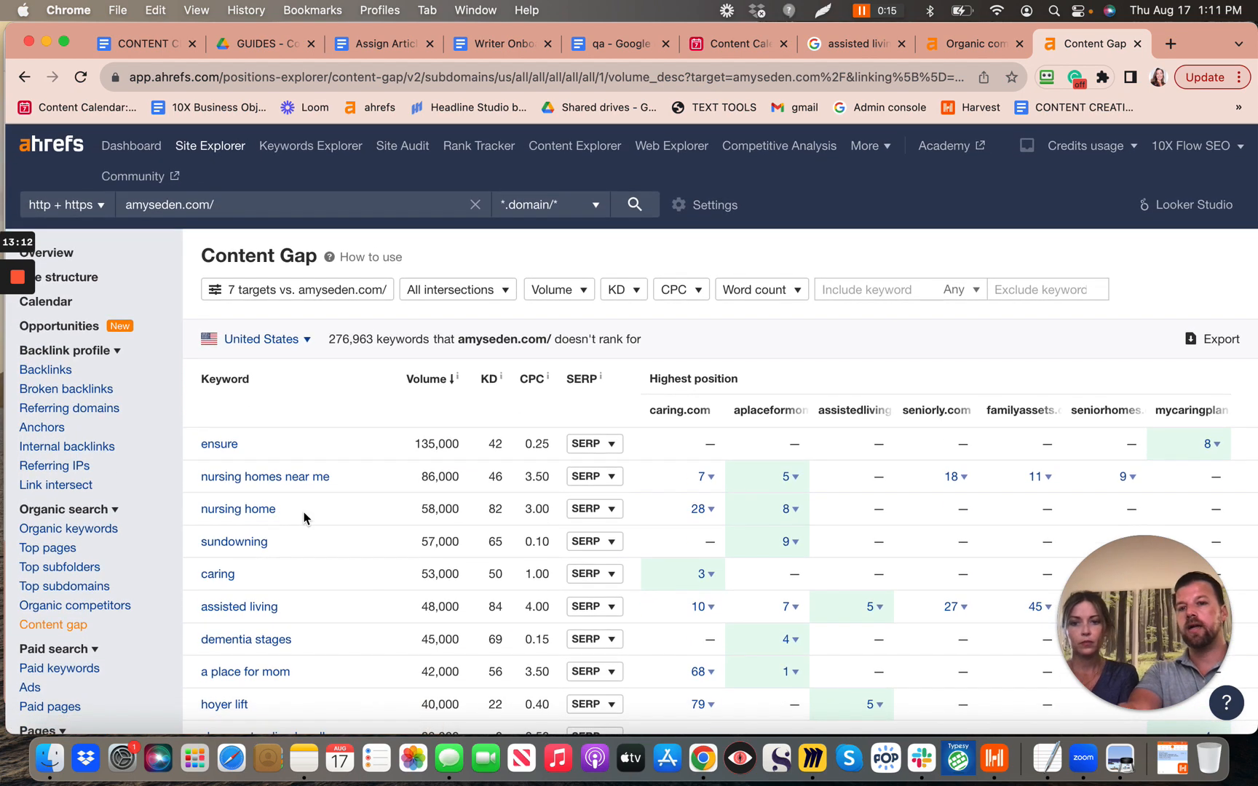
pyautogui.scroll(-4, 304, 518)
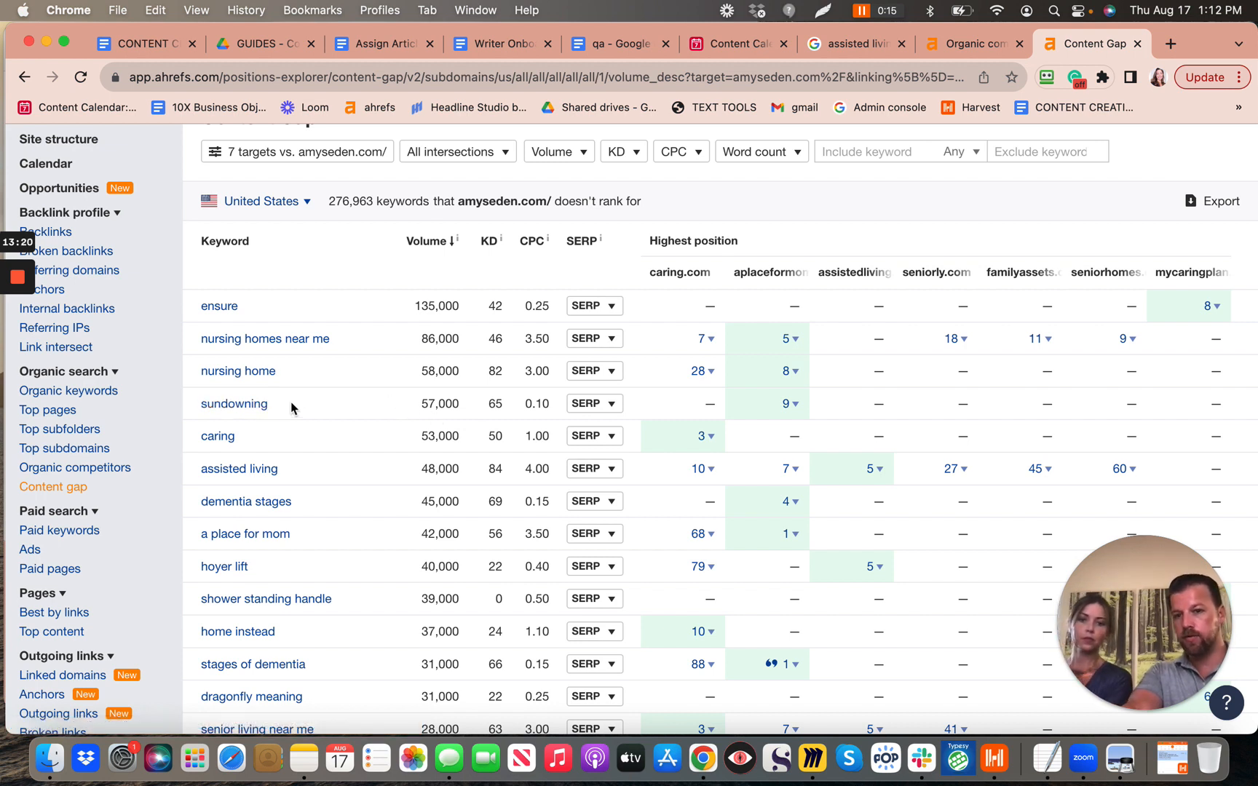
pyautogui.moveTo(268, 405); pyautogui.dragTo(197, 409)
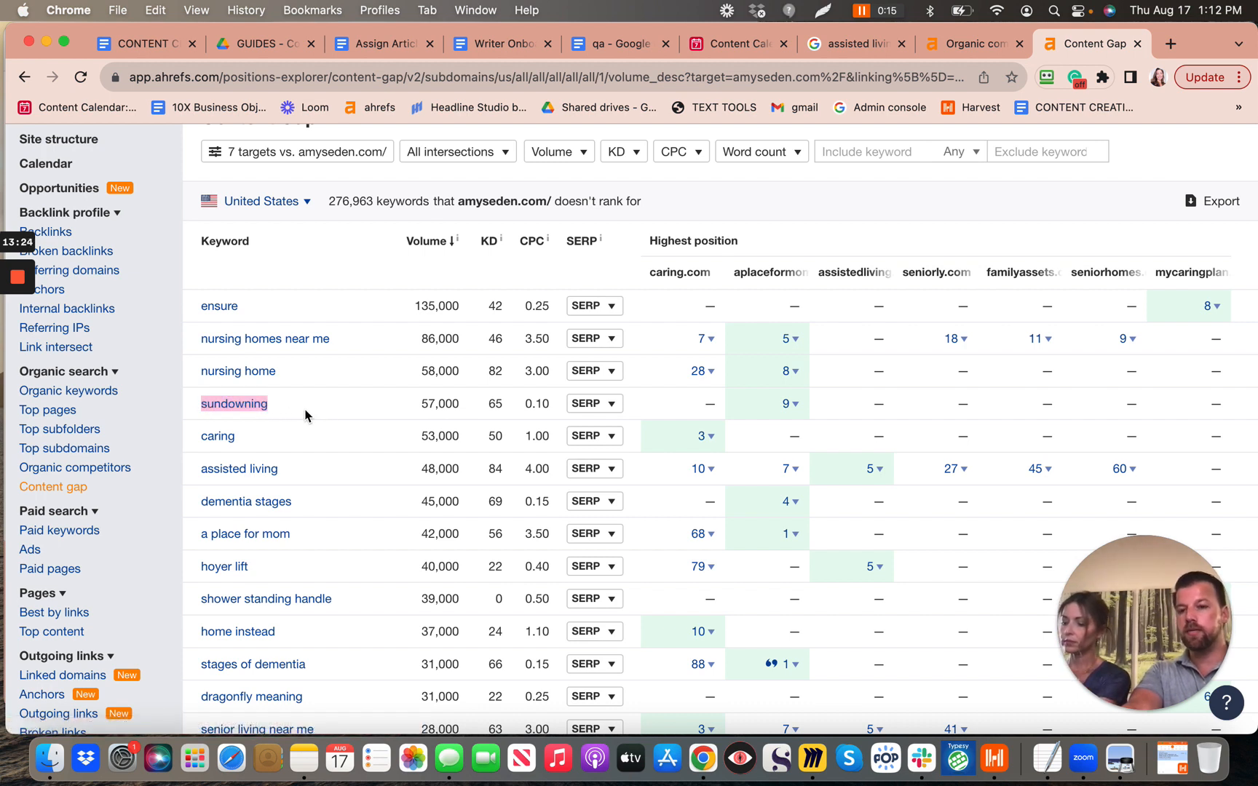
pyautogui.click(286, 405)
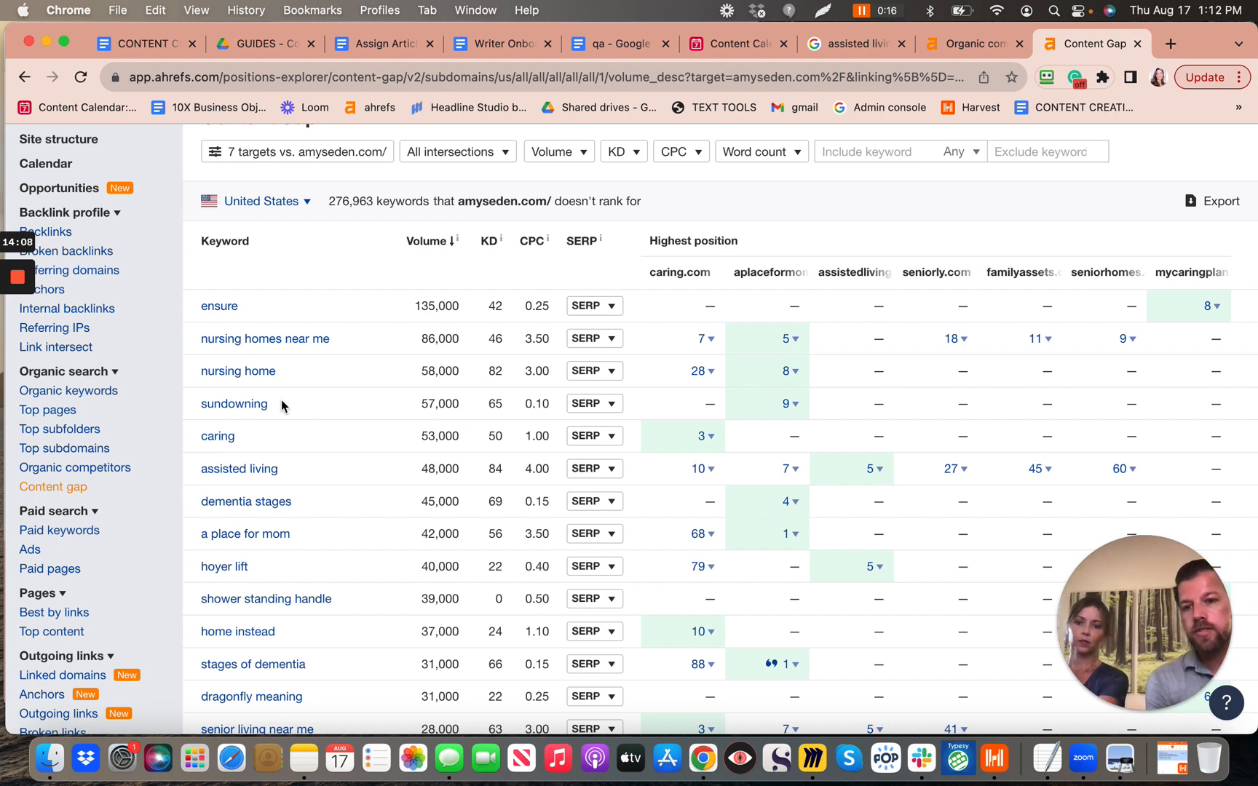
# Step: Examine the mid-list Content Gap keywords, including "dementia stages", "hoyer lift", "shower standing handle" and "happy heavenly birthday", for possible content topics
pyautogui.scroll(-3, 277, 508)
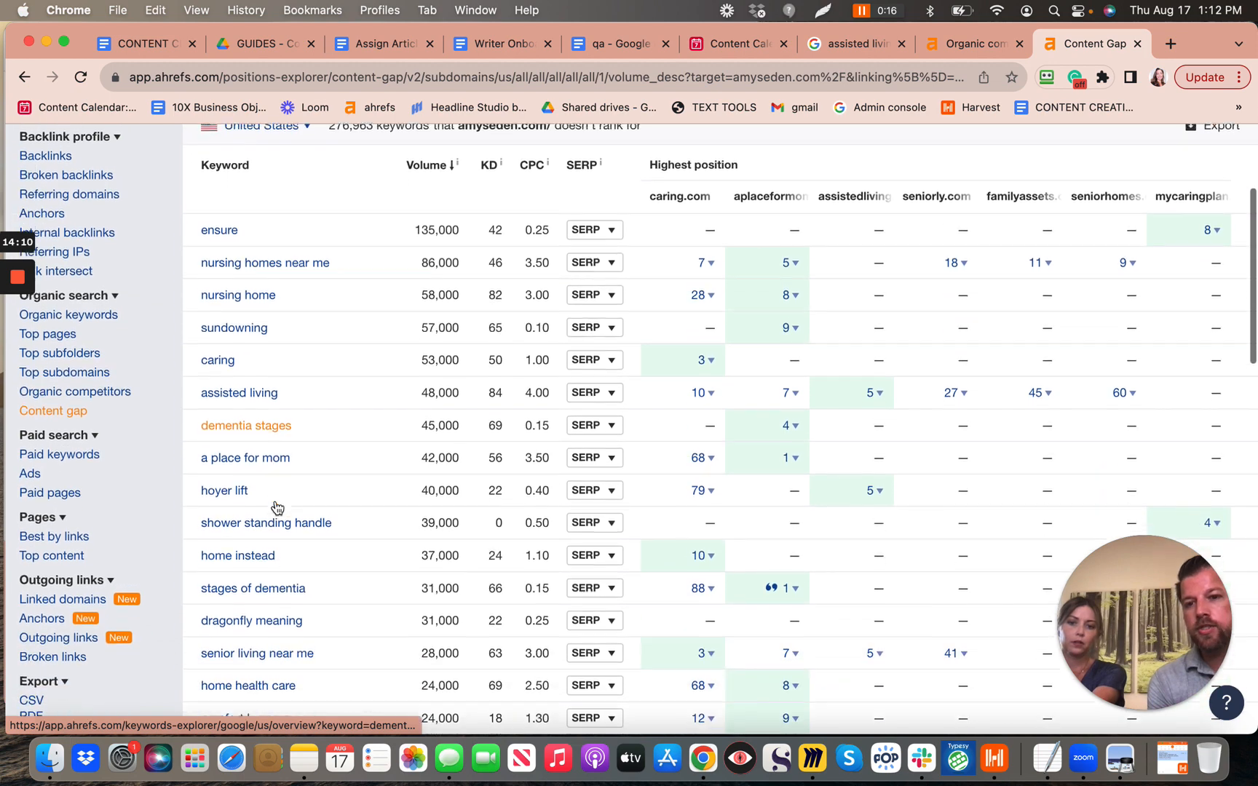
pyautogui.scroll(-1, 271, 394)
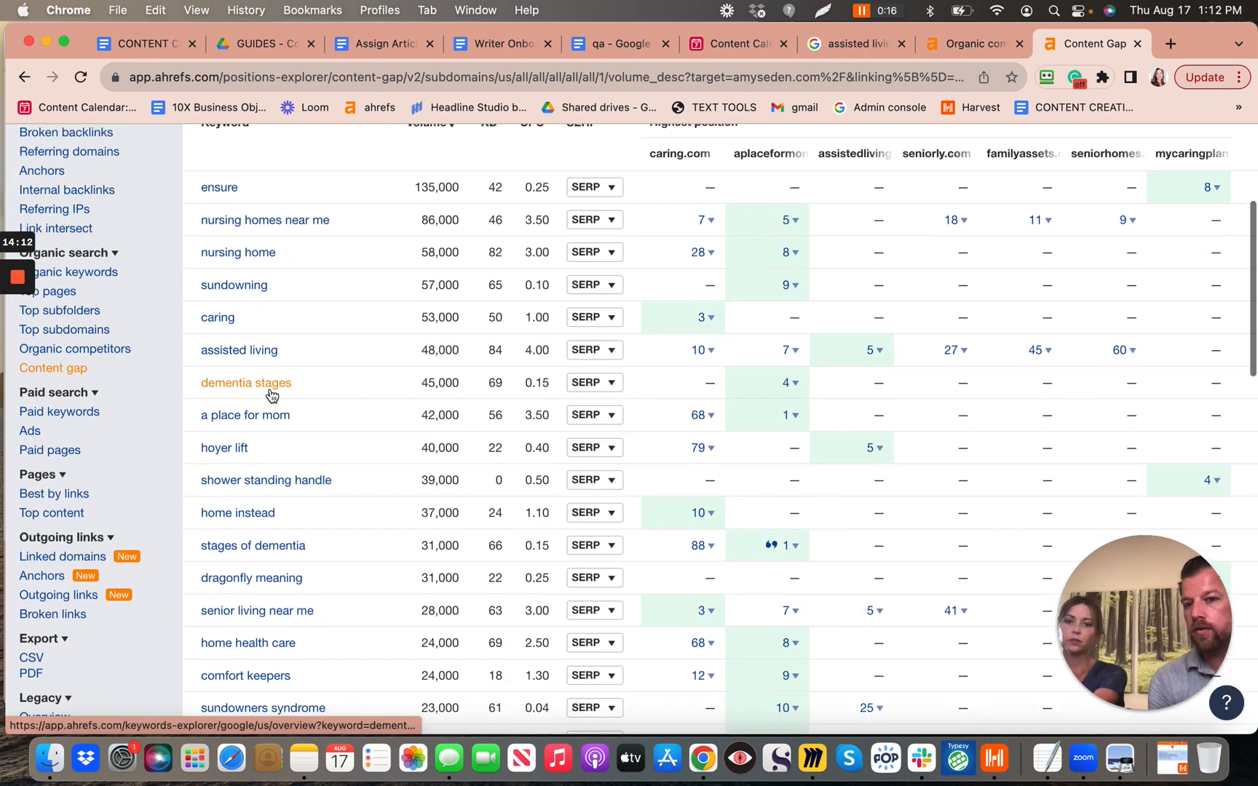
pyautogui.scroll(-3, 286, 382)
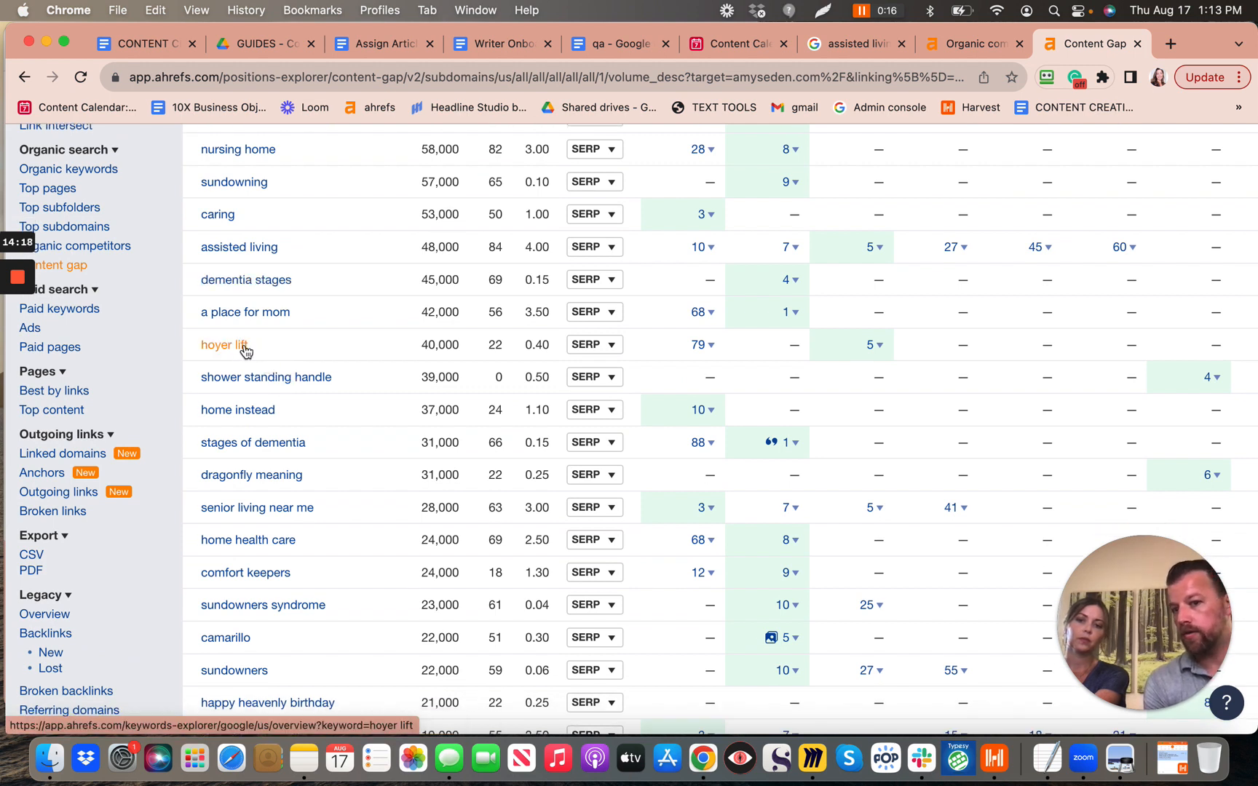
pyautogui.scroll(-2, 255, 347)
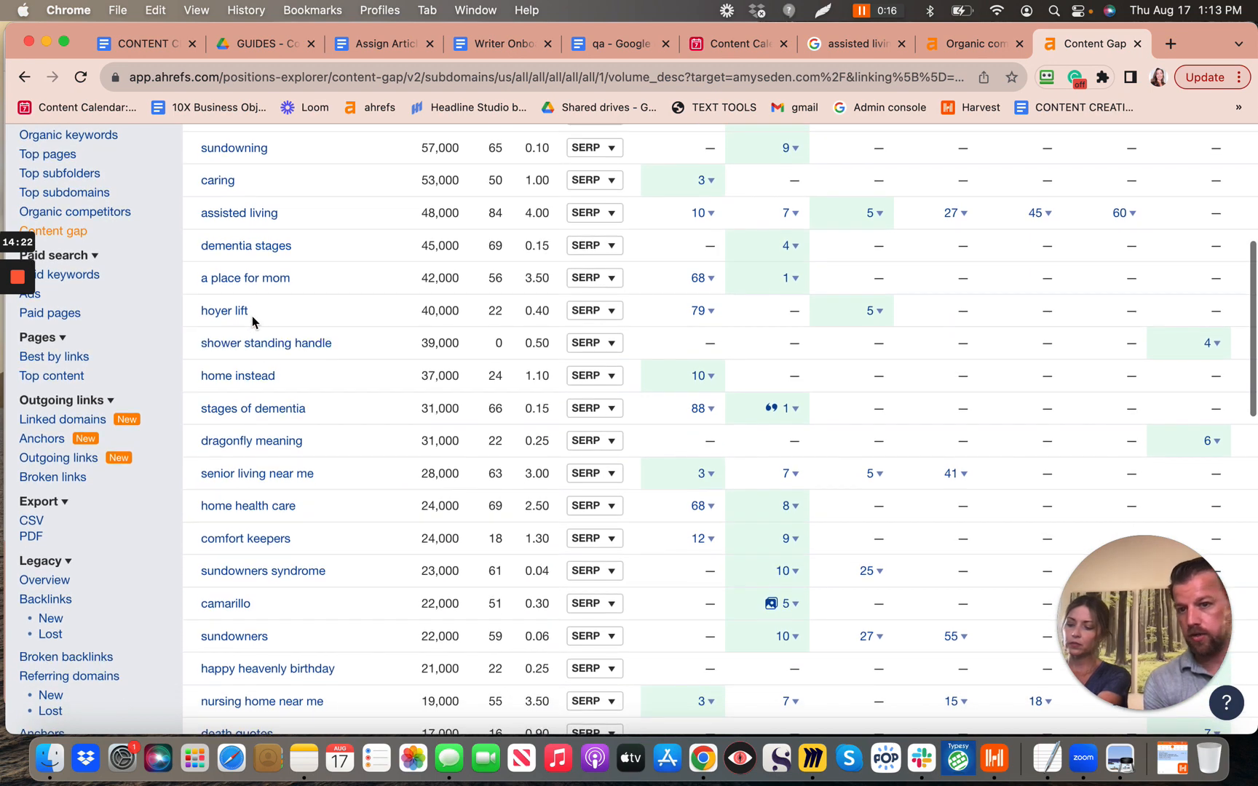
pyautogui.scroll(-3, 270, 322)
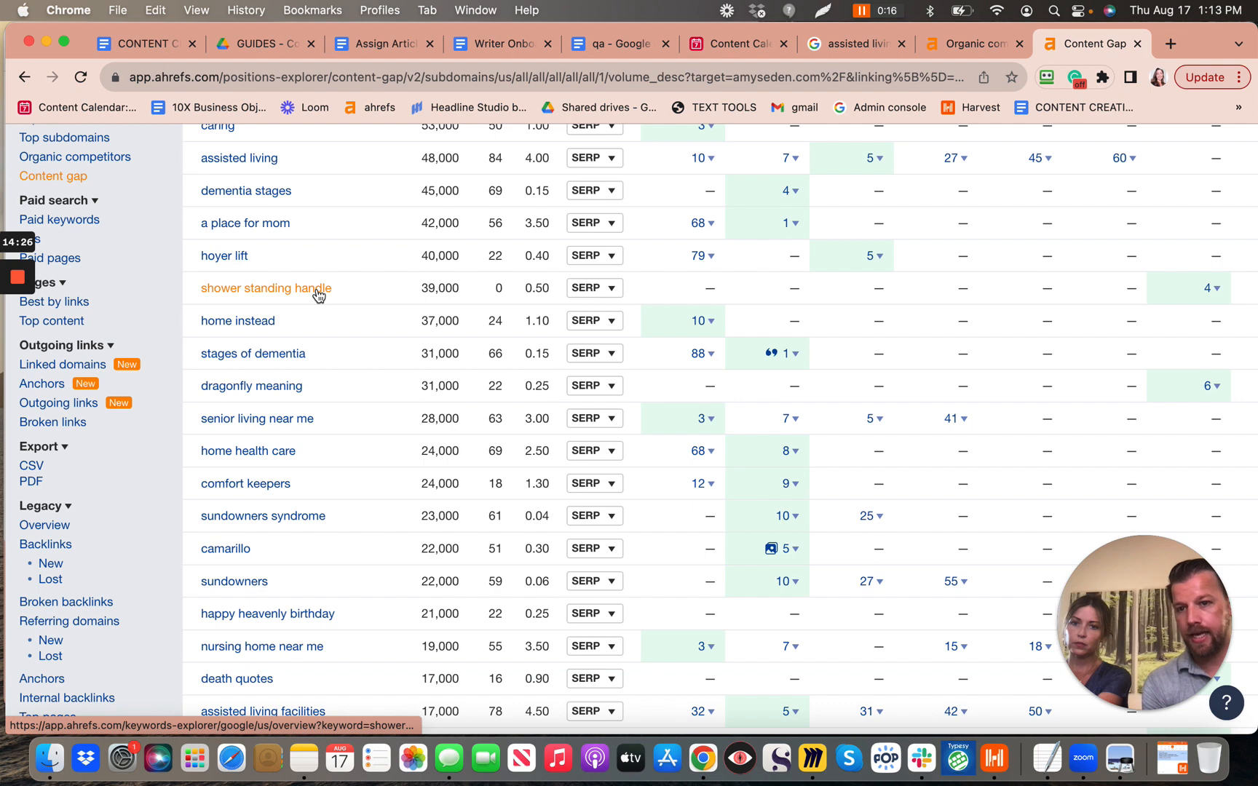
pyautogui.scroll(-5, 318, 293)
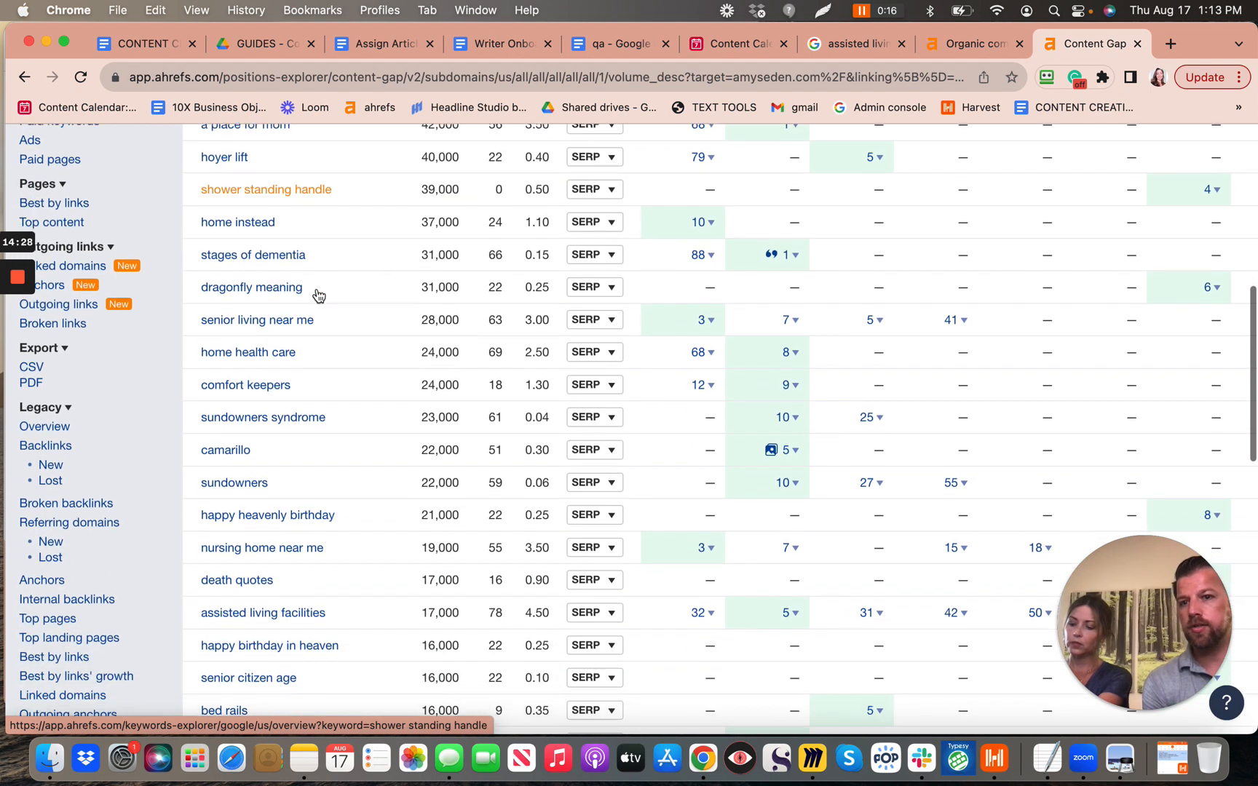
pyautogui.scroll(-1, 318, 294)
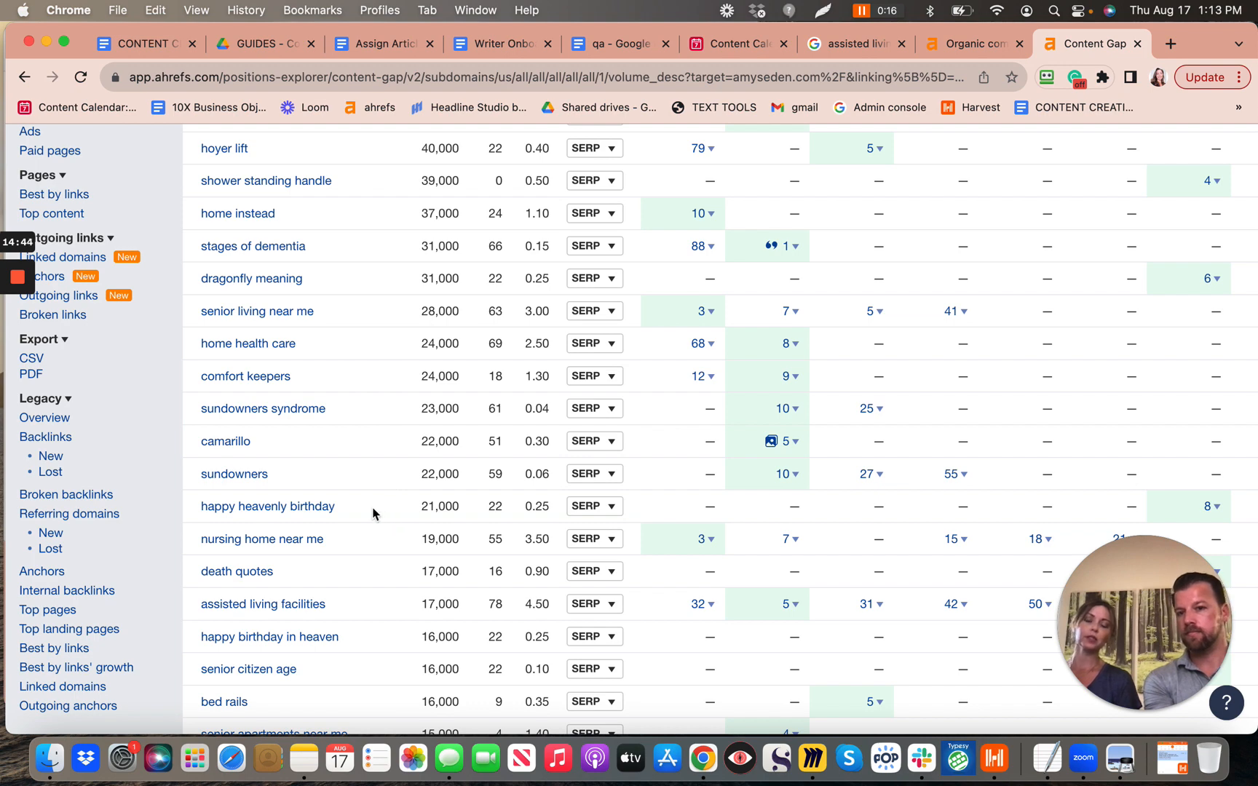
pyautogui.scroll(-2, 374, 514)
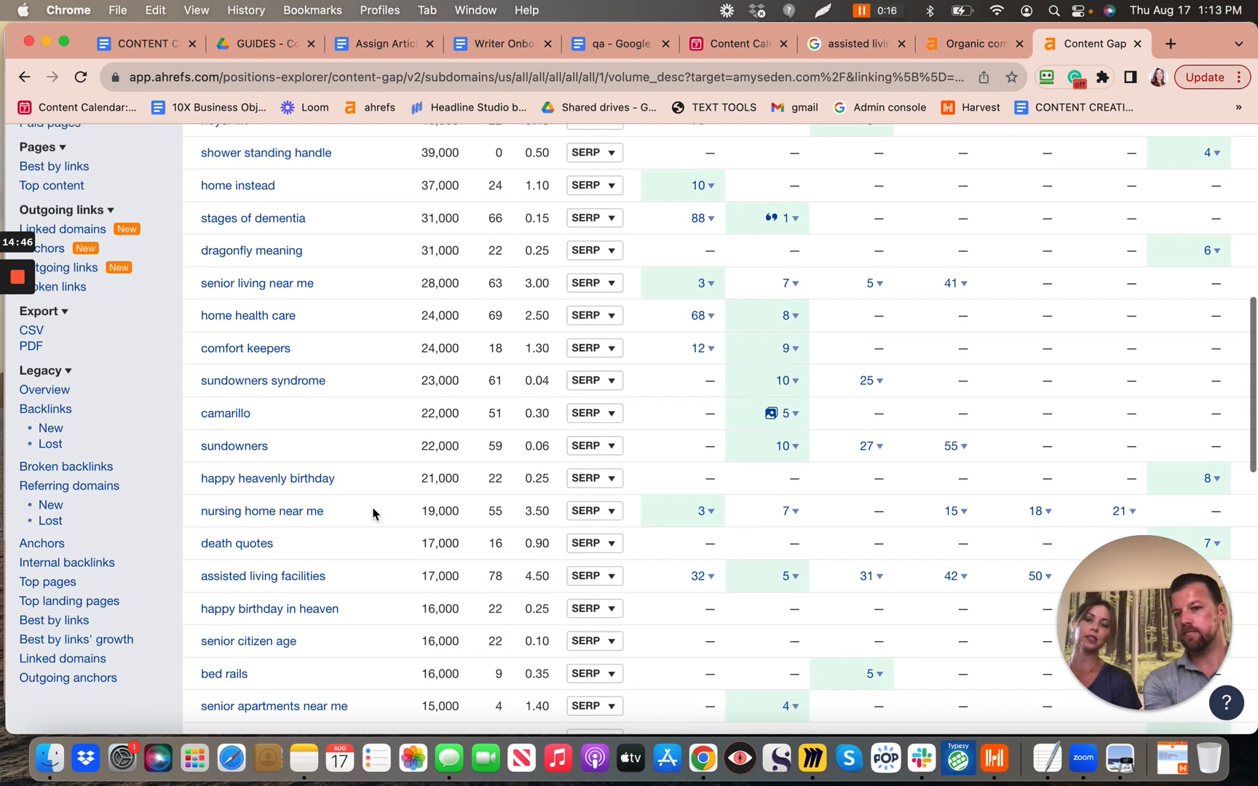
pyautogui.scroll(-5, 372, 514)
pyautogui.scroll(-1, 372, 514)
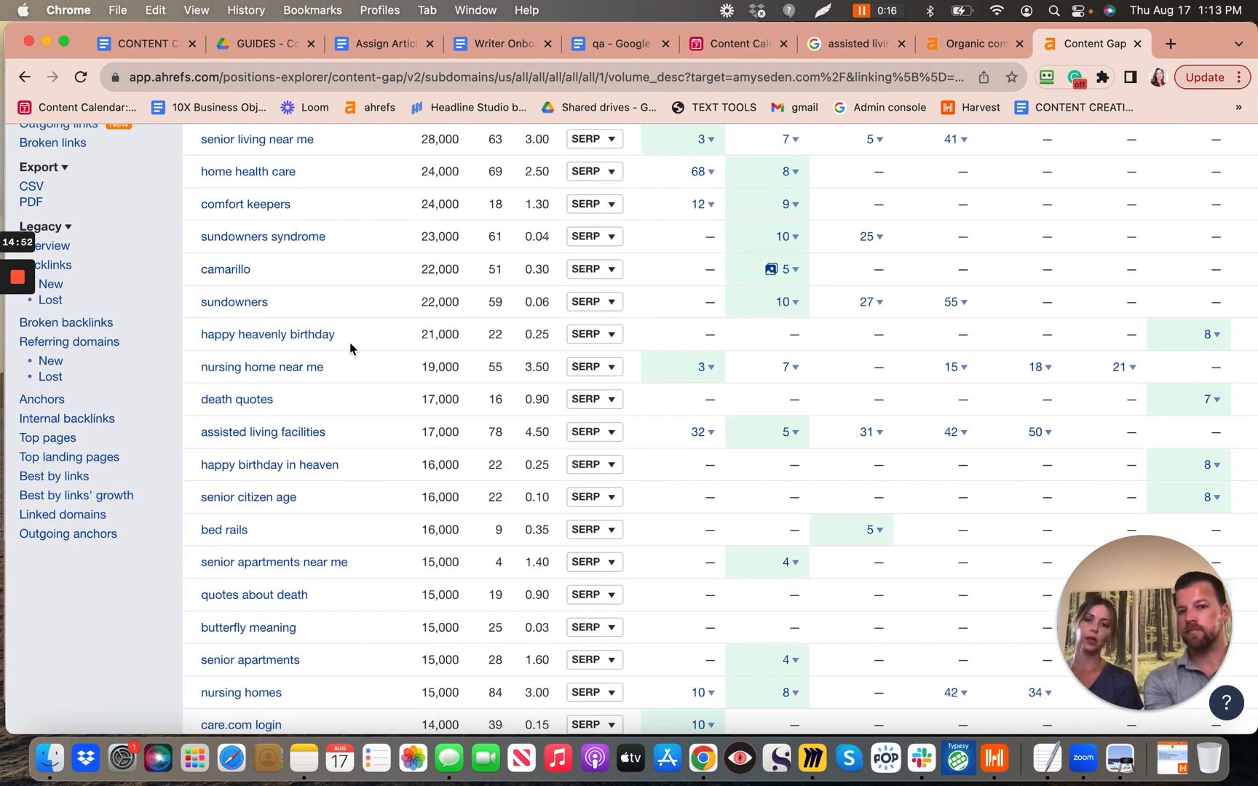
# Step: Examine the remaining keywords on the first results page, including "bed rails" and "walkers for seniors", comparing volume and difficulty
pyautogui.scroll(-4, 351, 342)
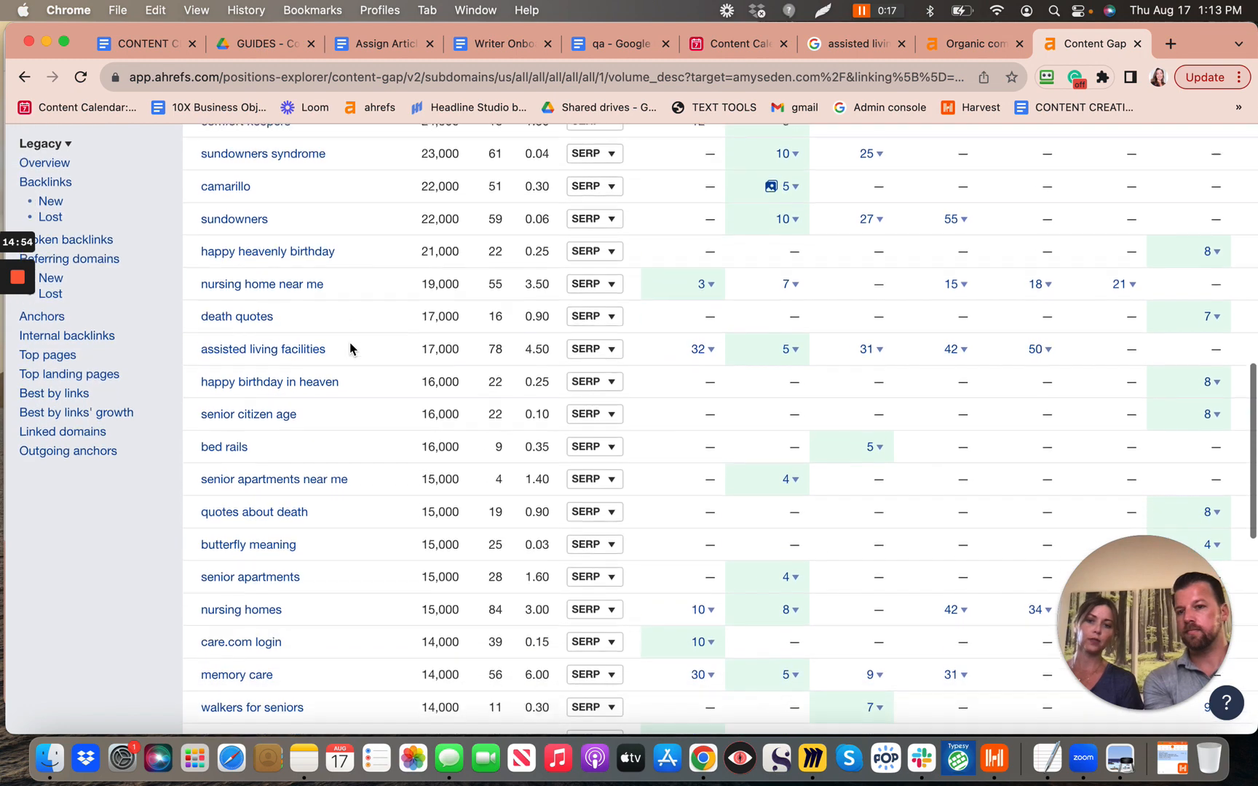
pyautogui.scroll(-3, 351, 344)
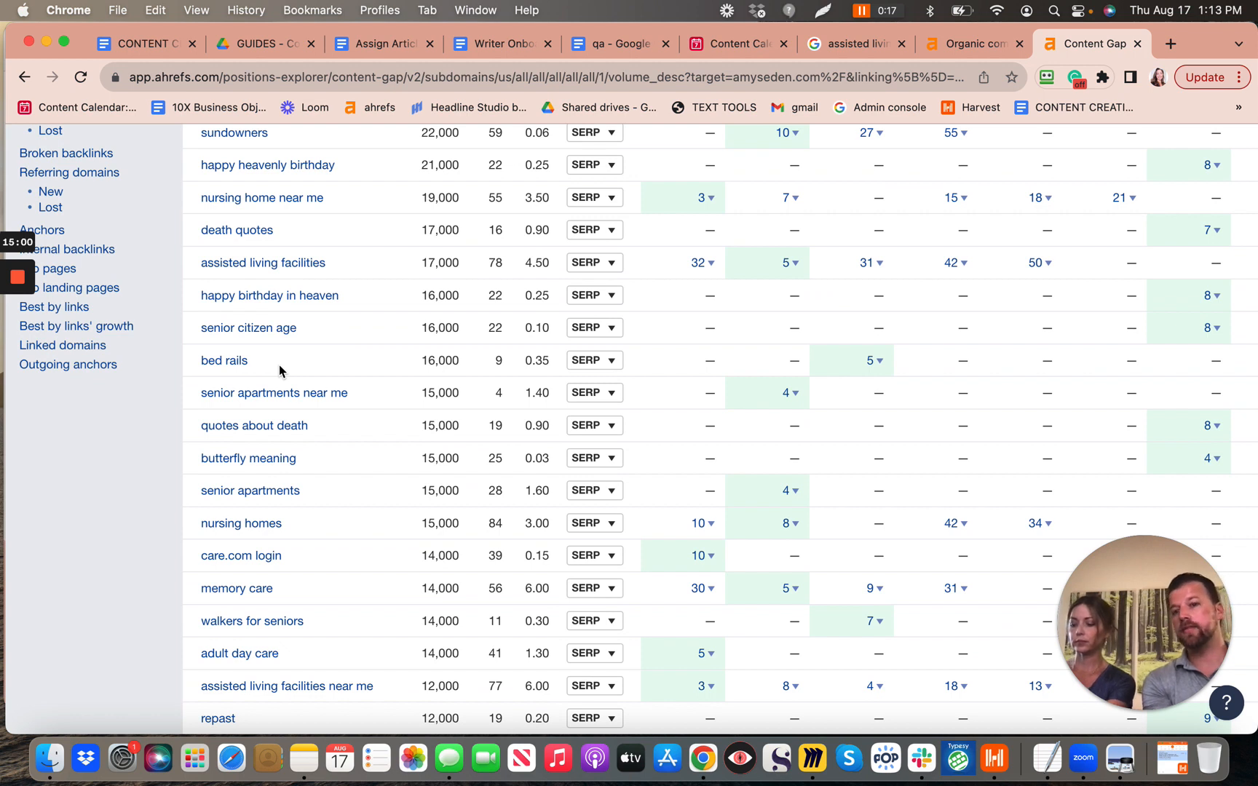
pyautogui.scroll(-3, 278, 370)
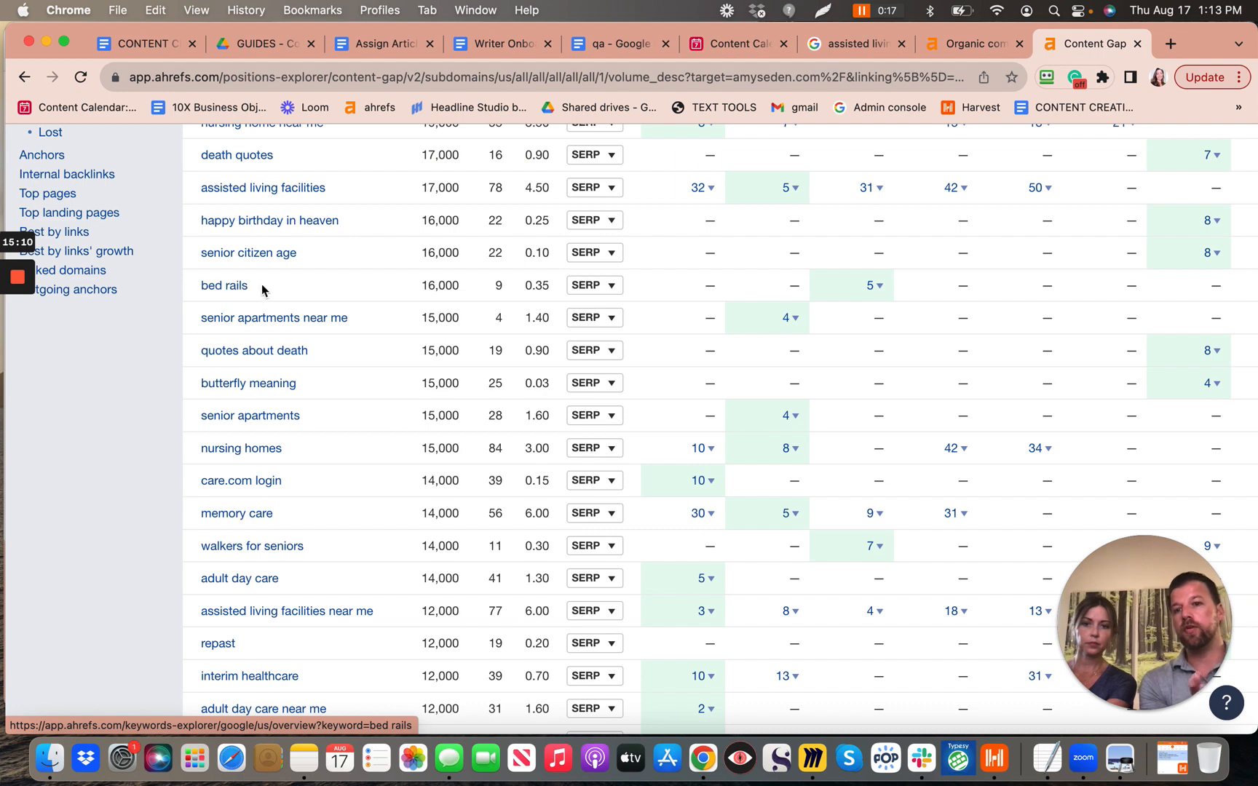
pyautogui.scroll(-2, 278, 293)
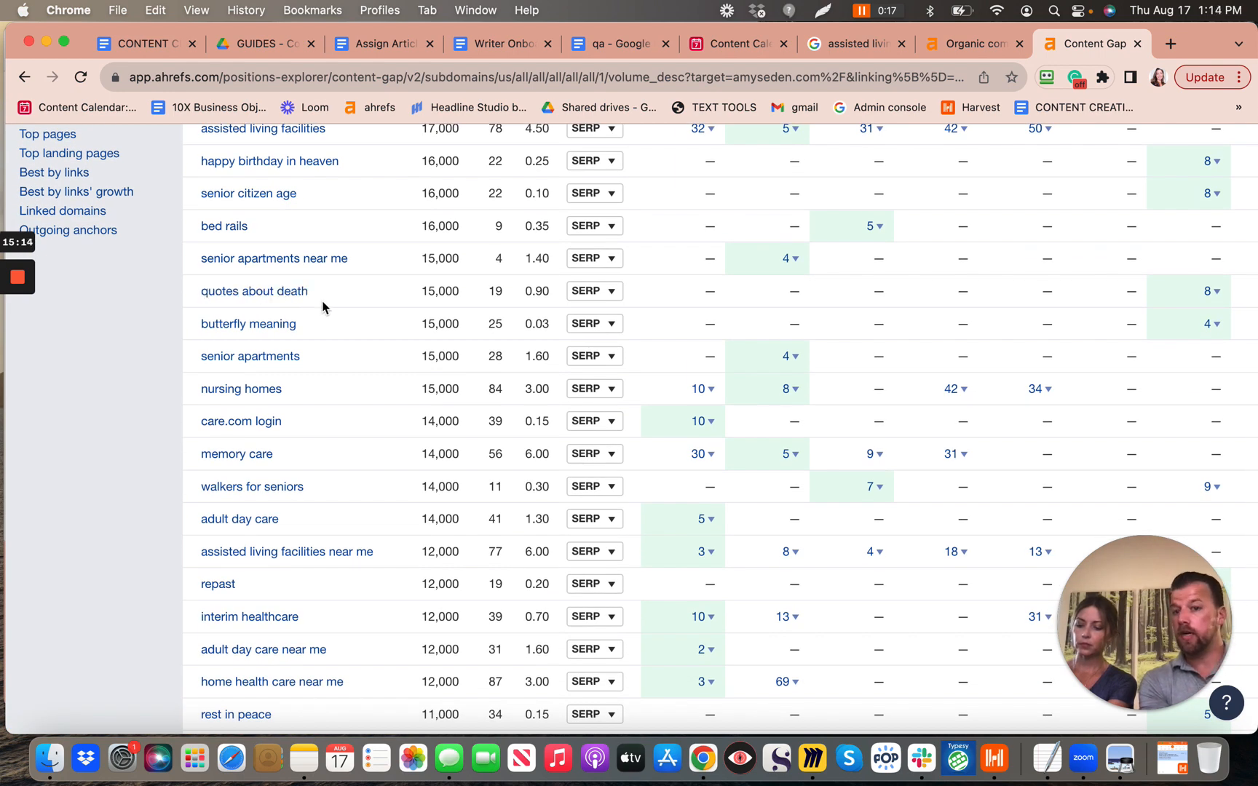
pyautogui.scroll(-2, 323, 306)
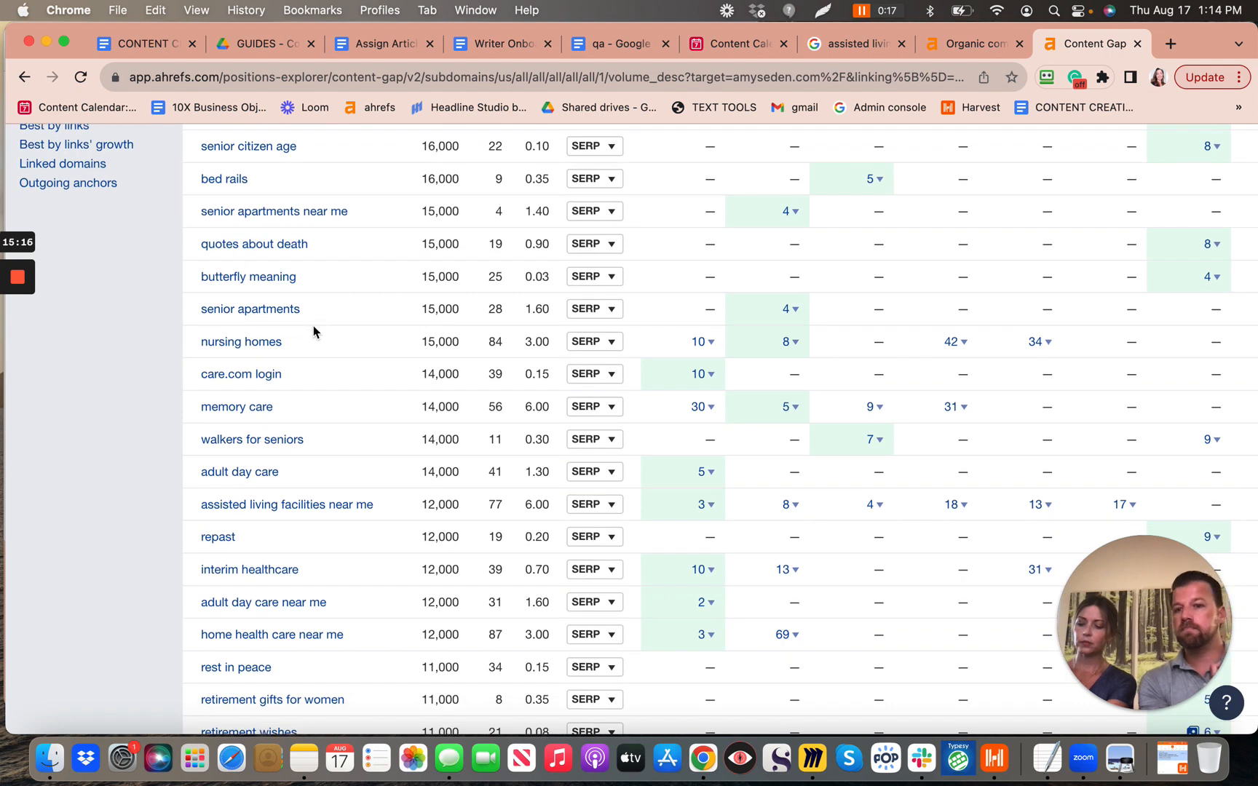
pyautogui.scroll(-1, 289, 441)
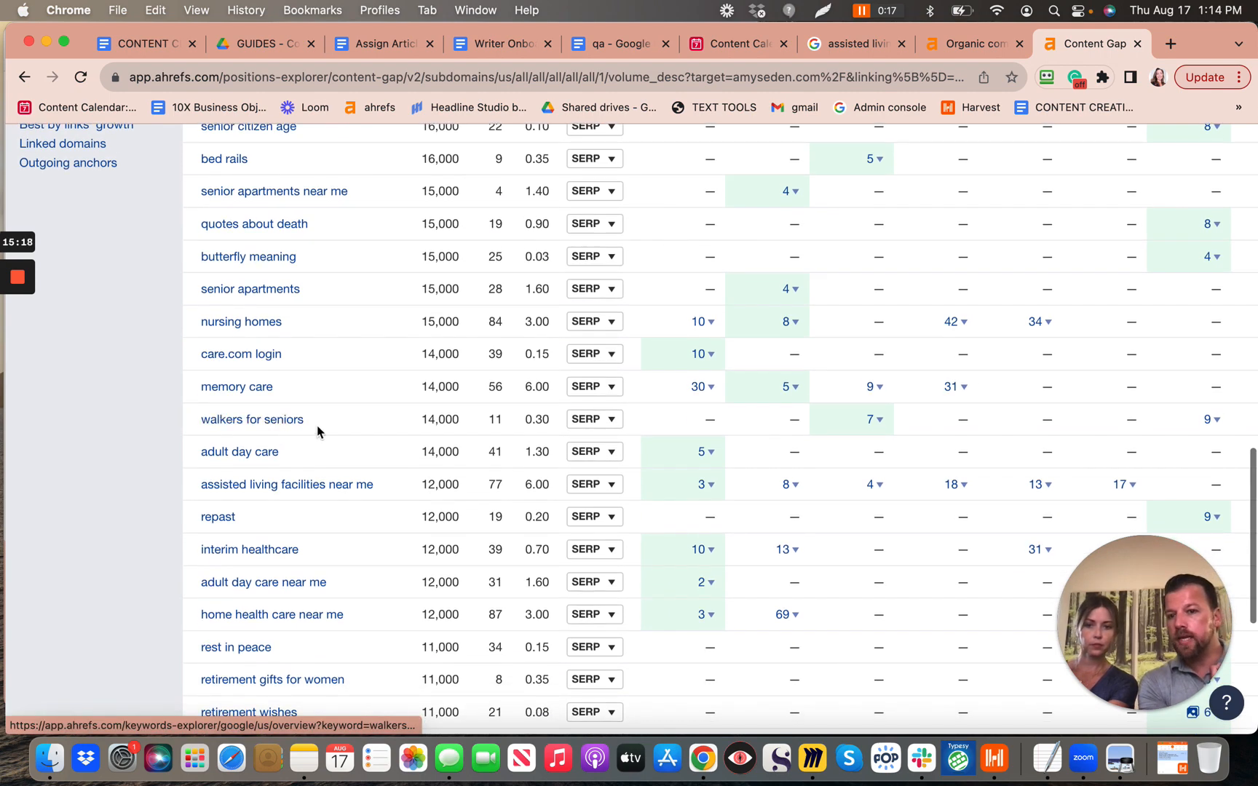
pyautogui.scroll(-5, 377, 466)
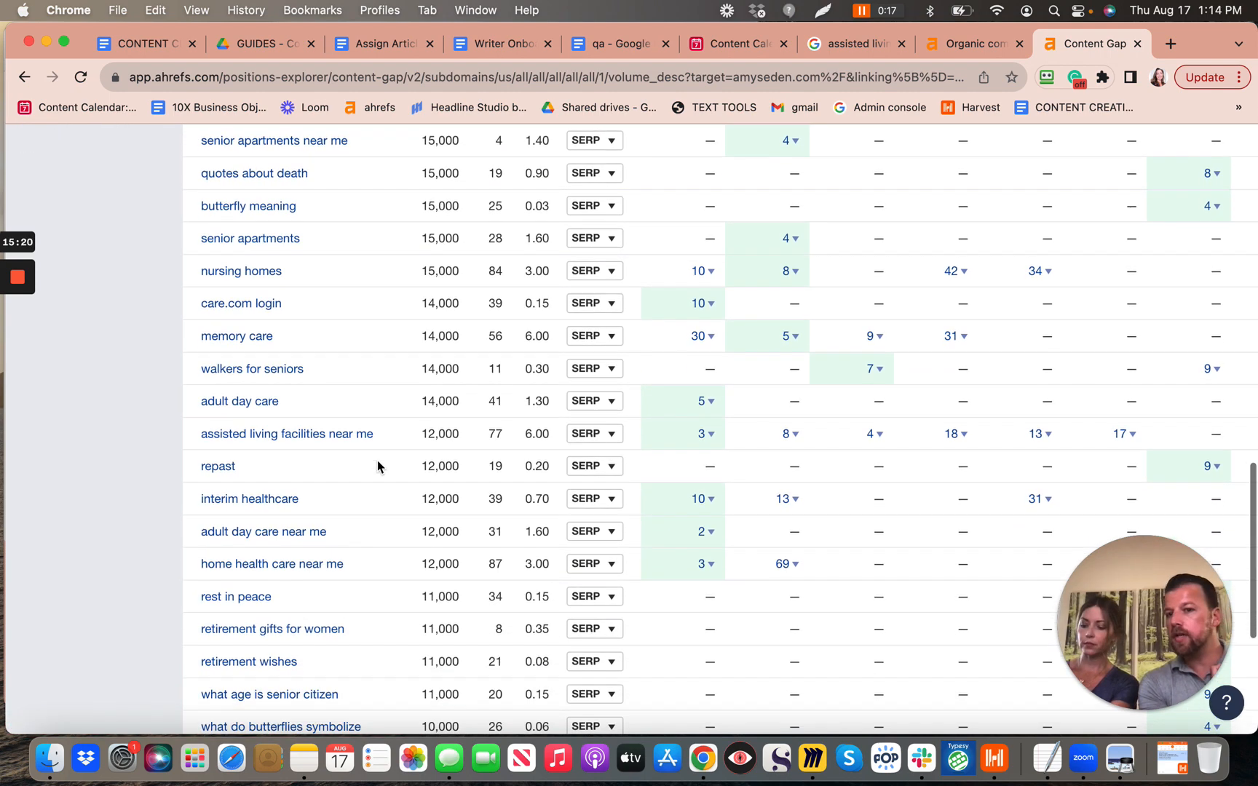
pyautogui.scroll(-3, 377, 466)
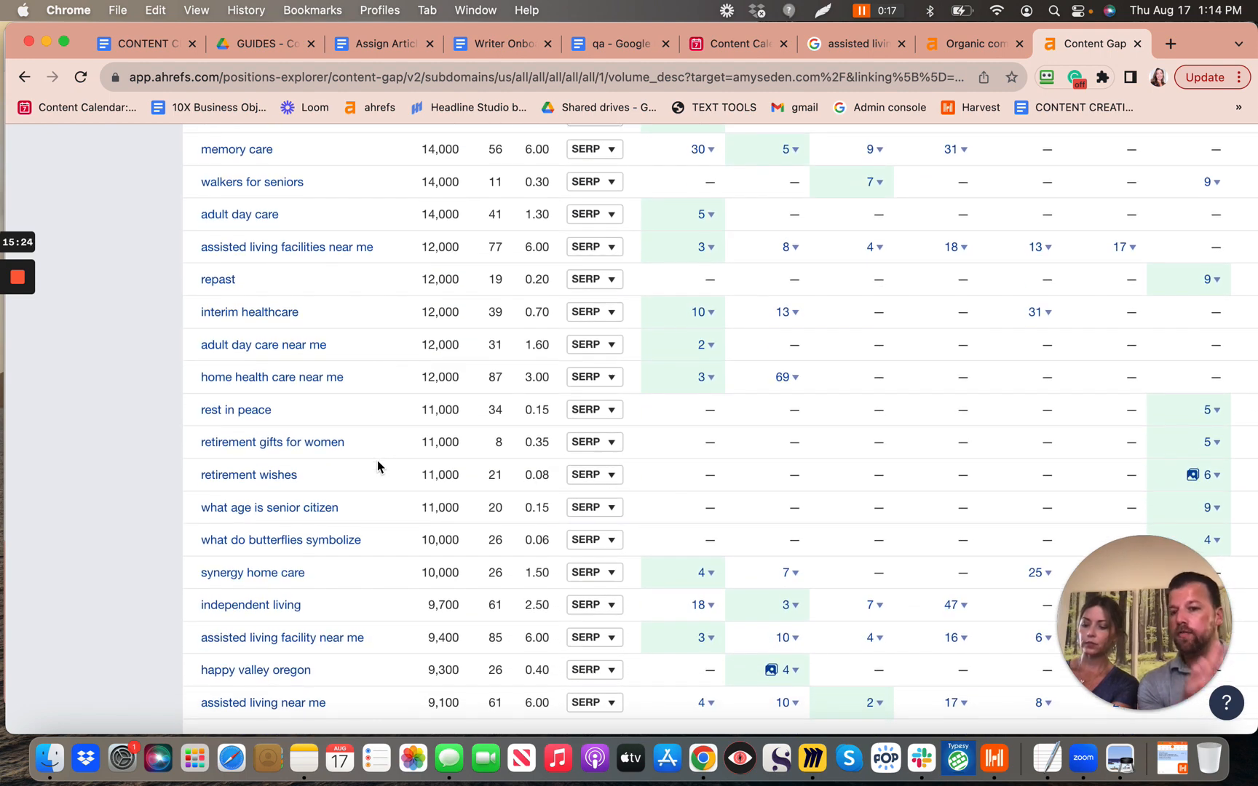
pyautogui.scroll(-2, 377, 466)
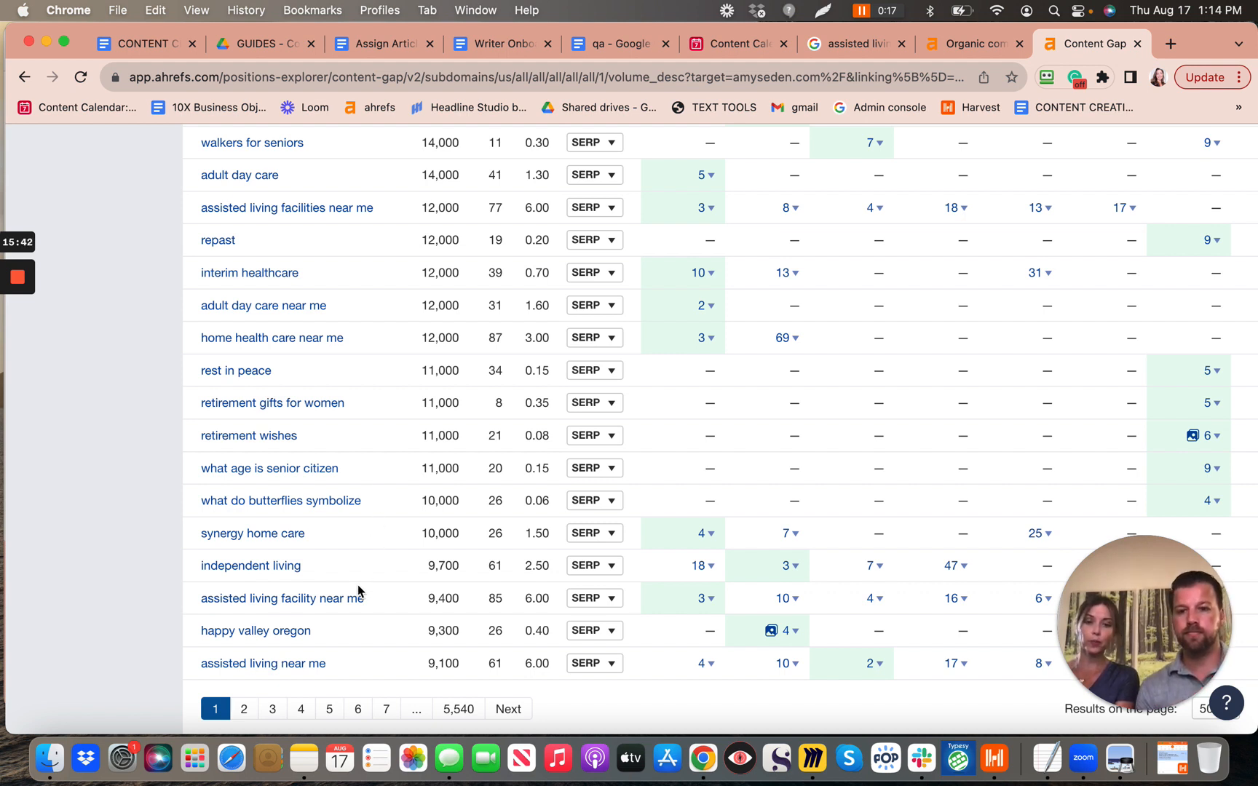
# Step: Export the first 1000 rows of the Content Gap keyword list as a CSV for Microsoft Excel (UTF-16)
pyautogui.scroll(5, 347, 630)
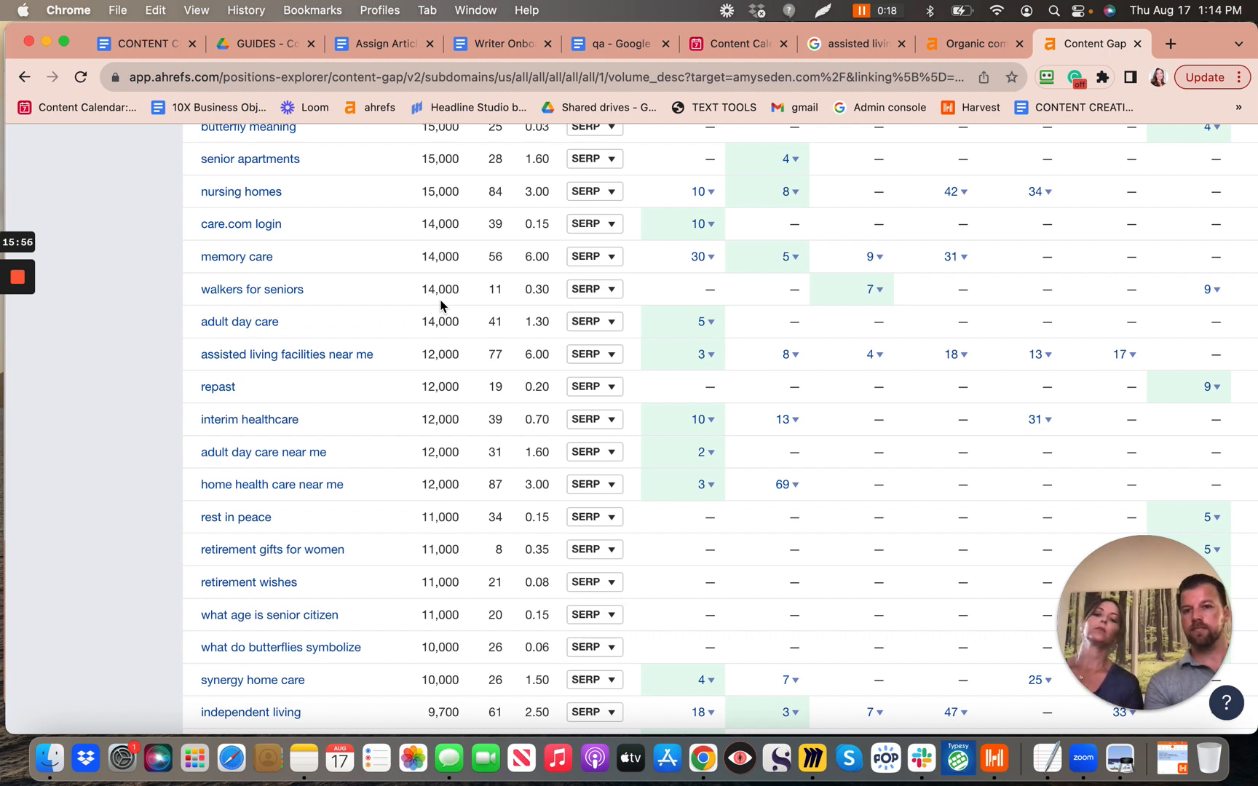
pyautogui.scroll(15, 441, 304)
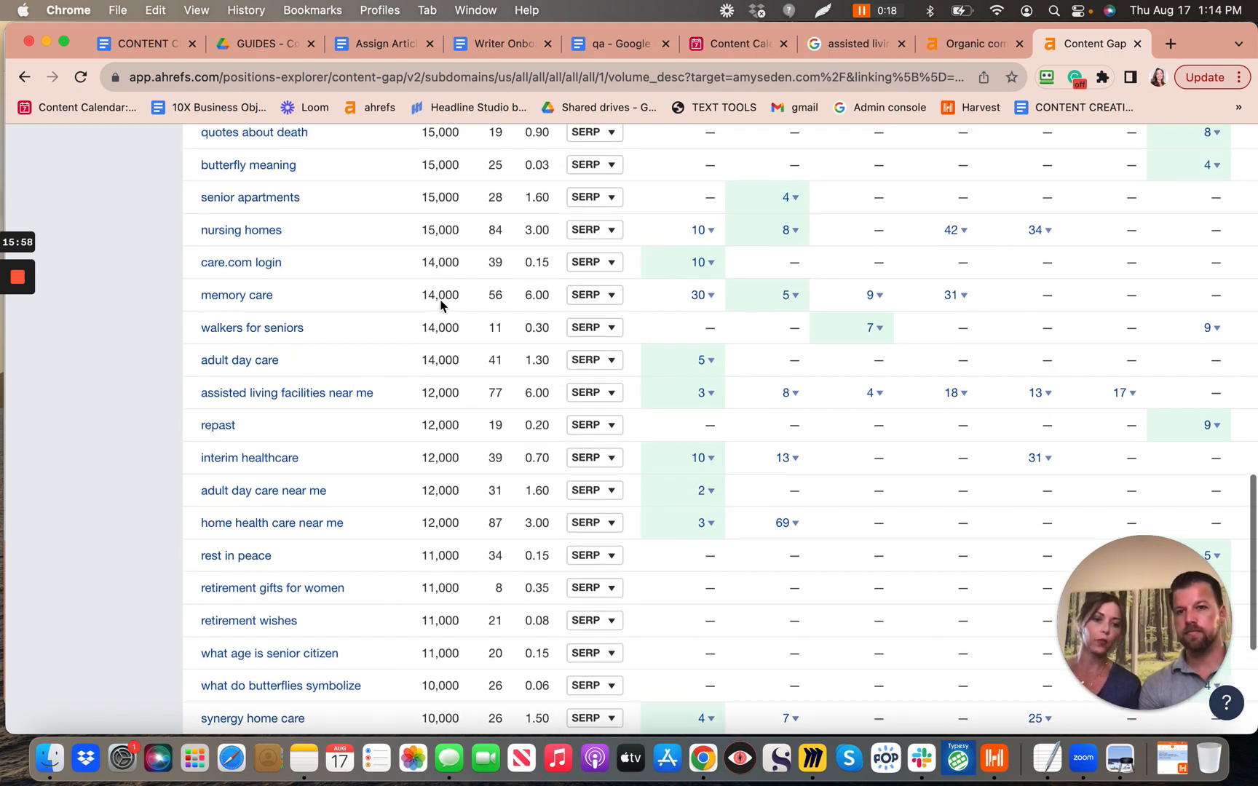
pyautogui.scroll(10, 437, 299)
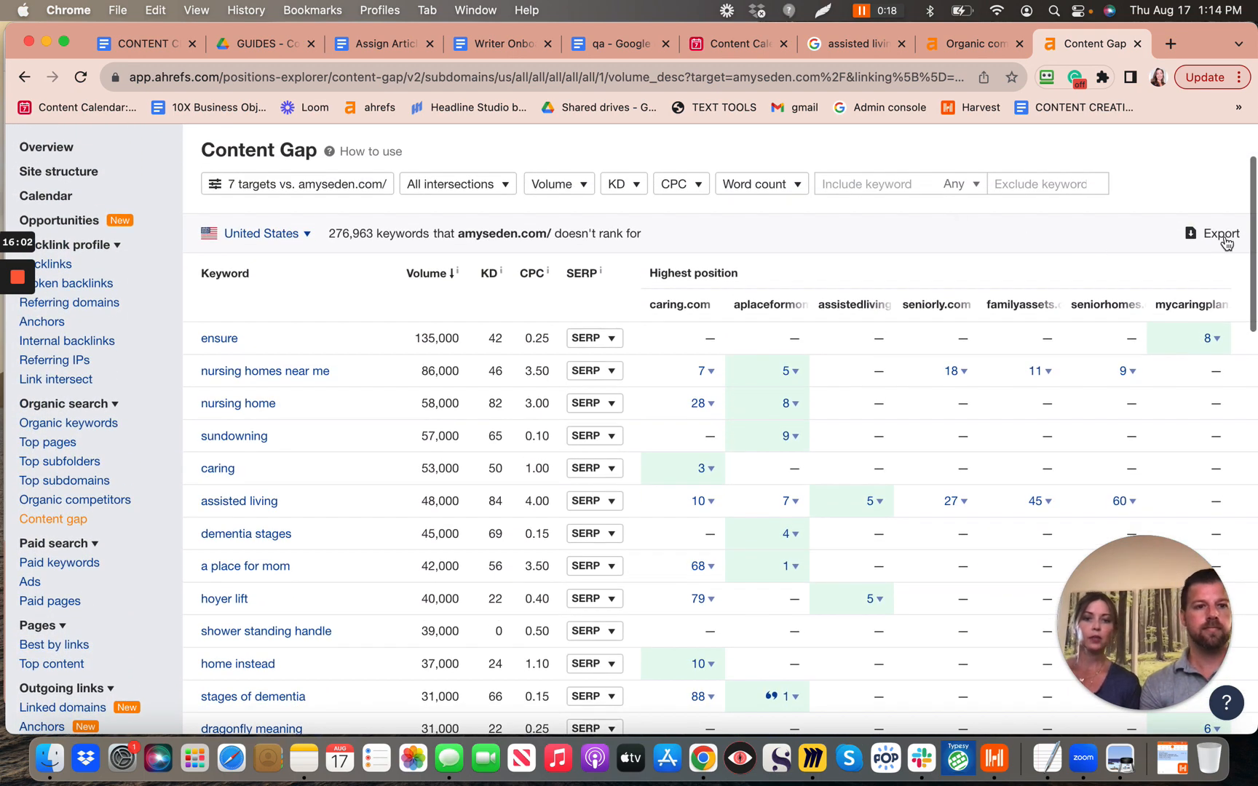
pyautogui.click(1226, 241)
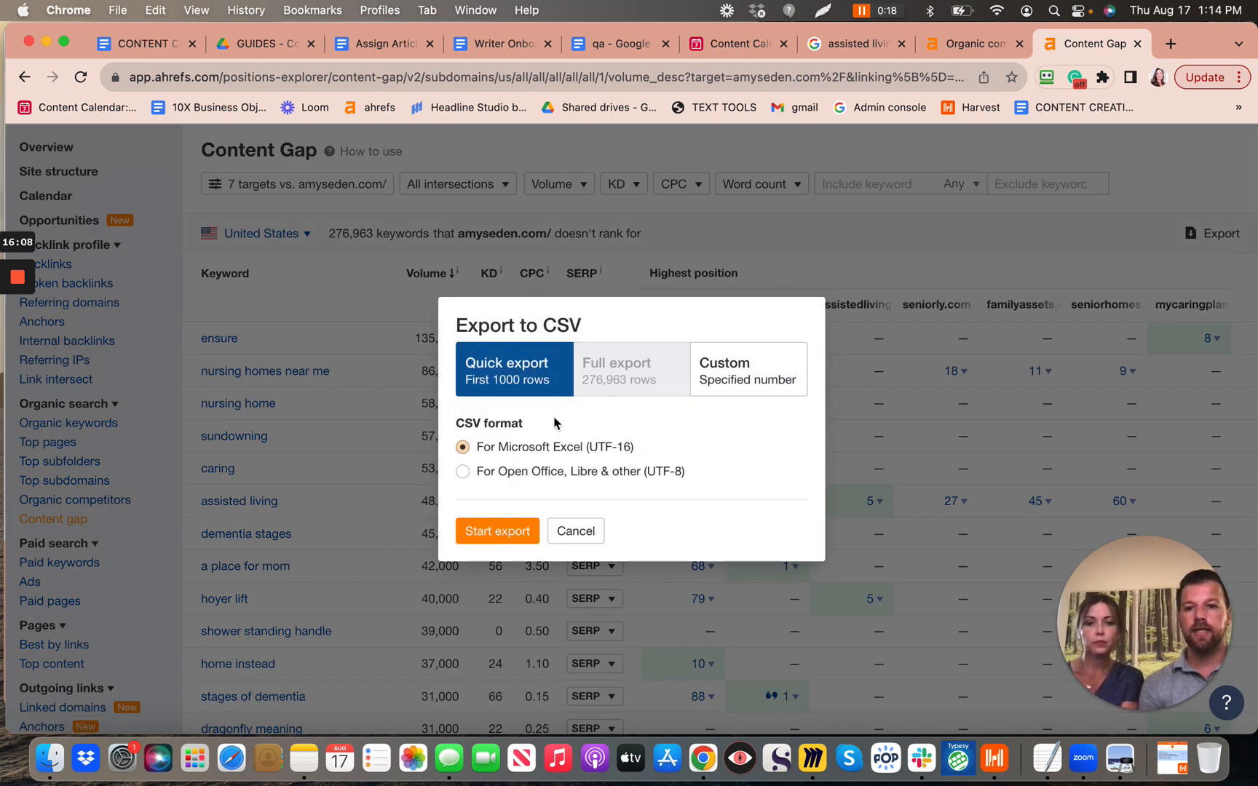
pyautogui.click(498, 531)
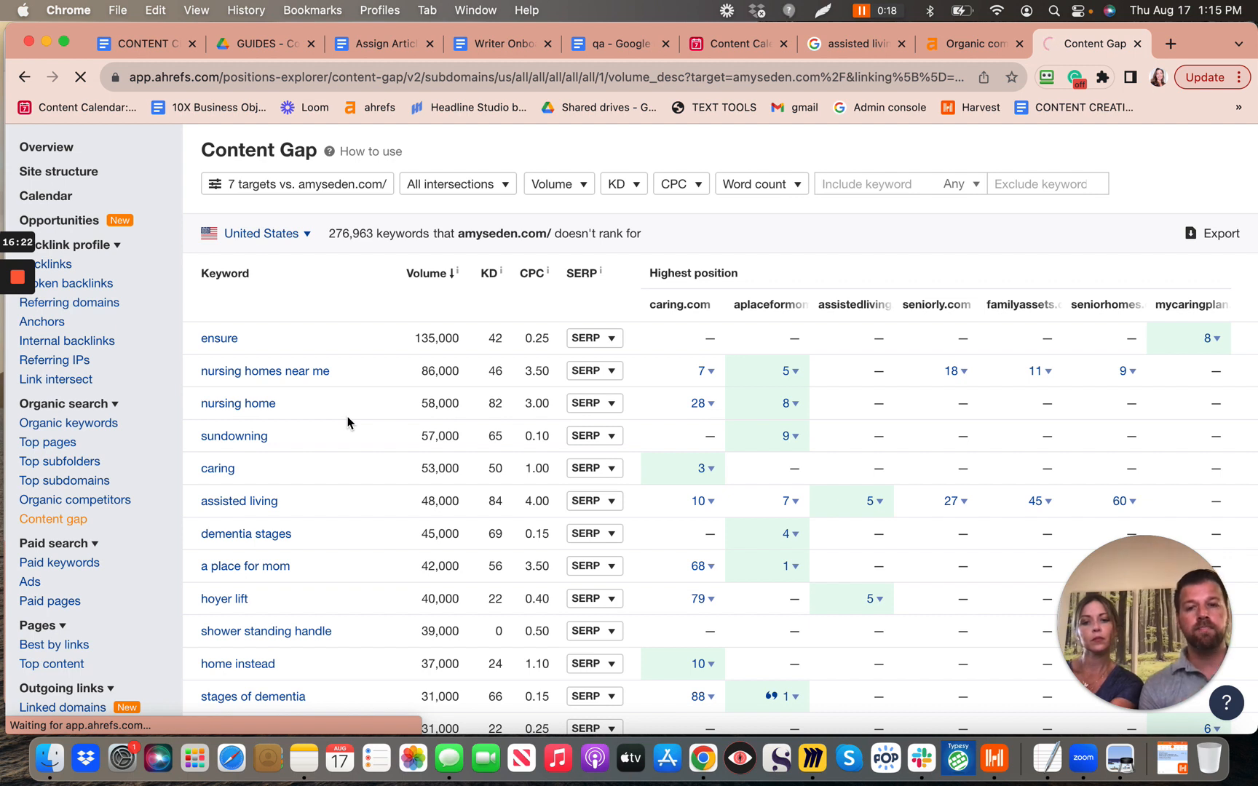
# Step: Highlight the keyword "sundowning" and examine its row among the highest-volume keywords
pyautogui.moveTo(290, 436); pyautogui.dragTo(196, 444)
pyautogui.tripleClick(195, 445)
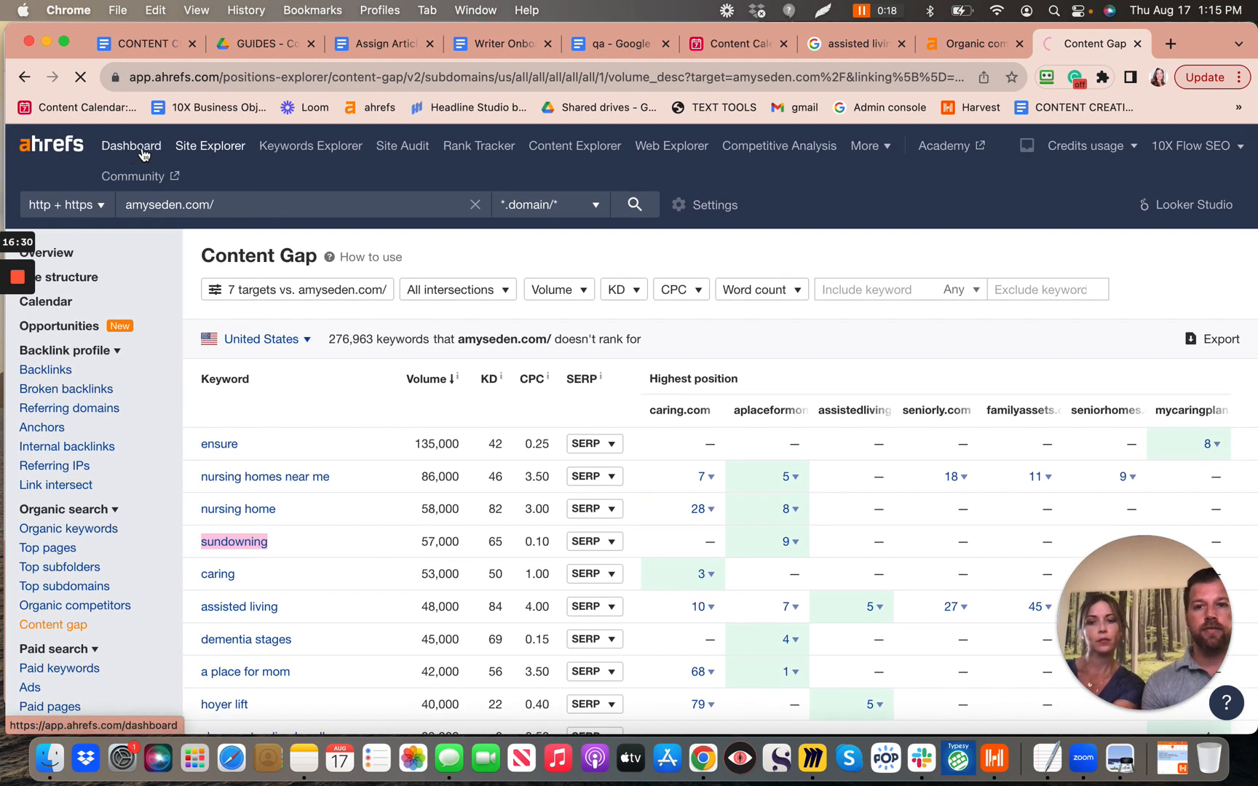
pyautogui.scroll(-3, 292, 538)
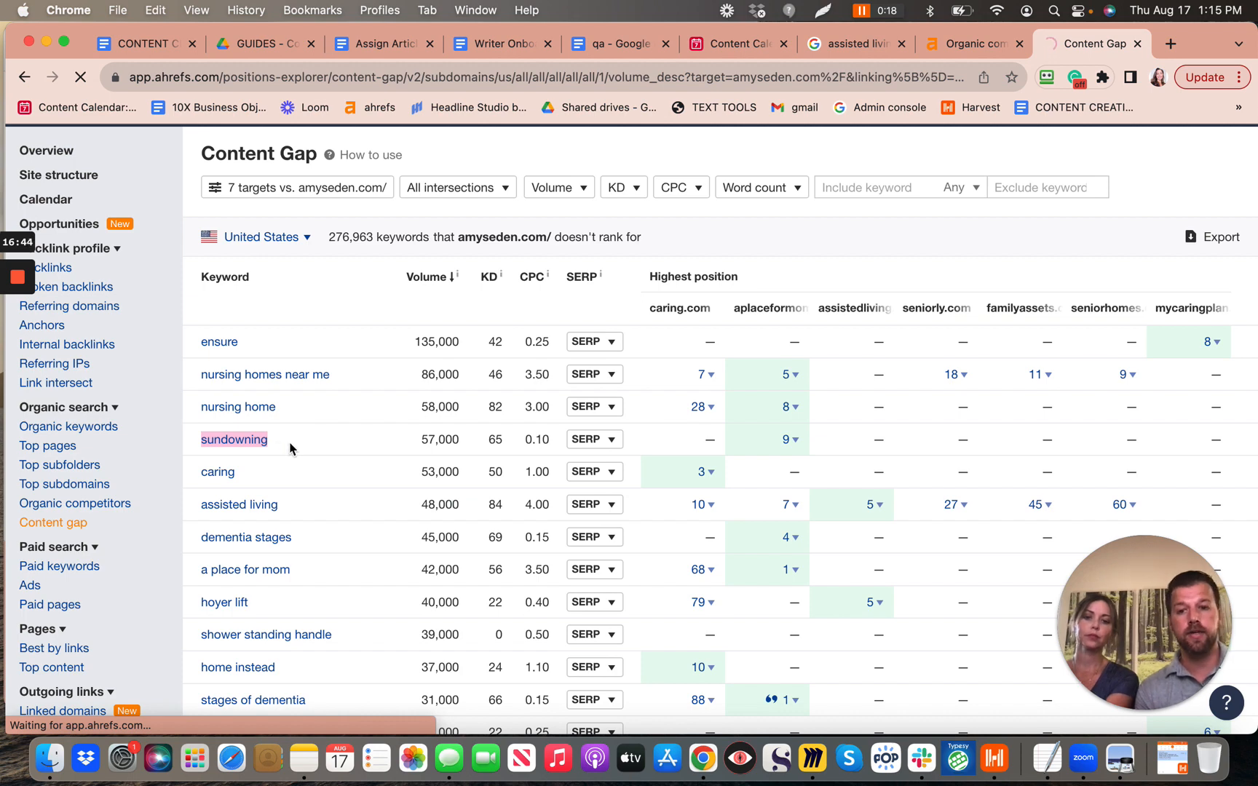
pyautogui.scroll(-5, 289, 448)
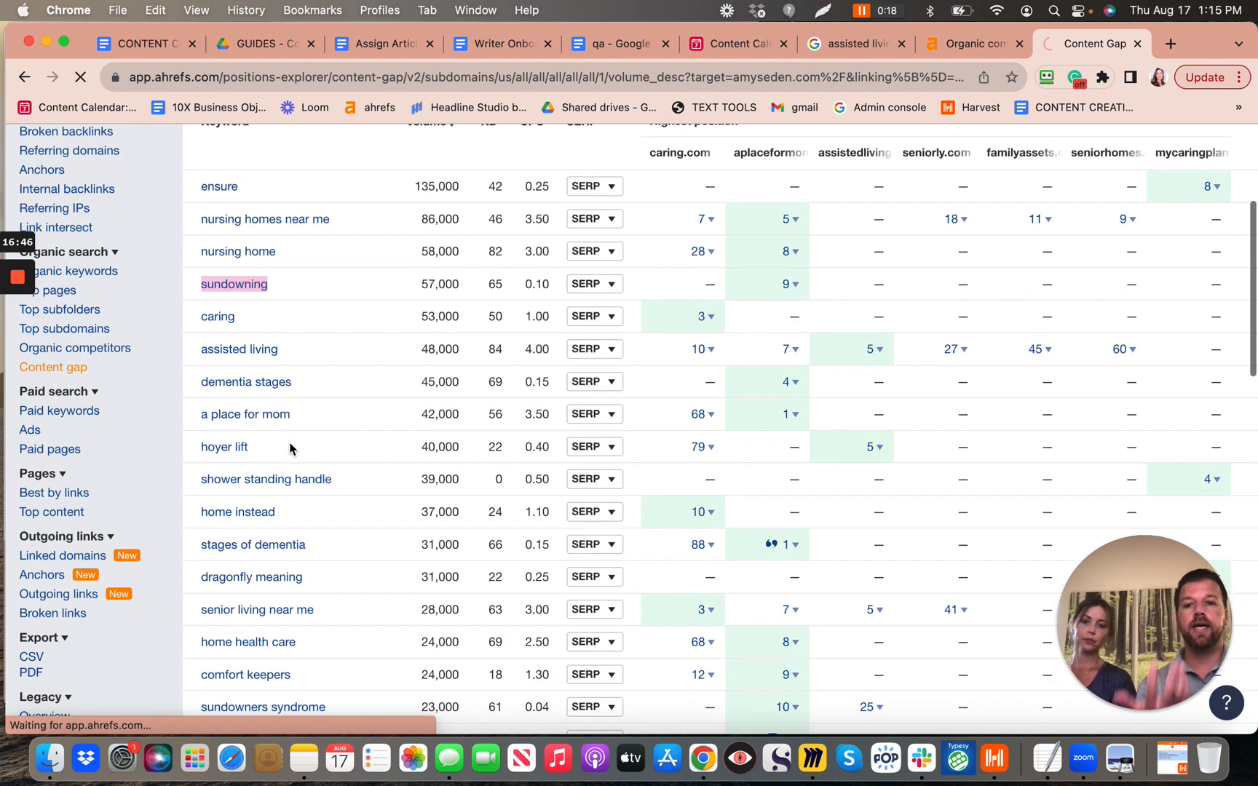
pyautogui.scroll(-1, 290, 447)
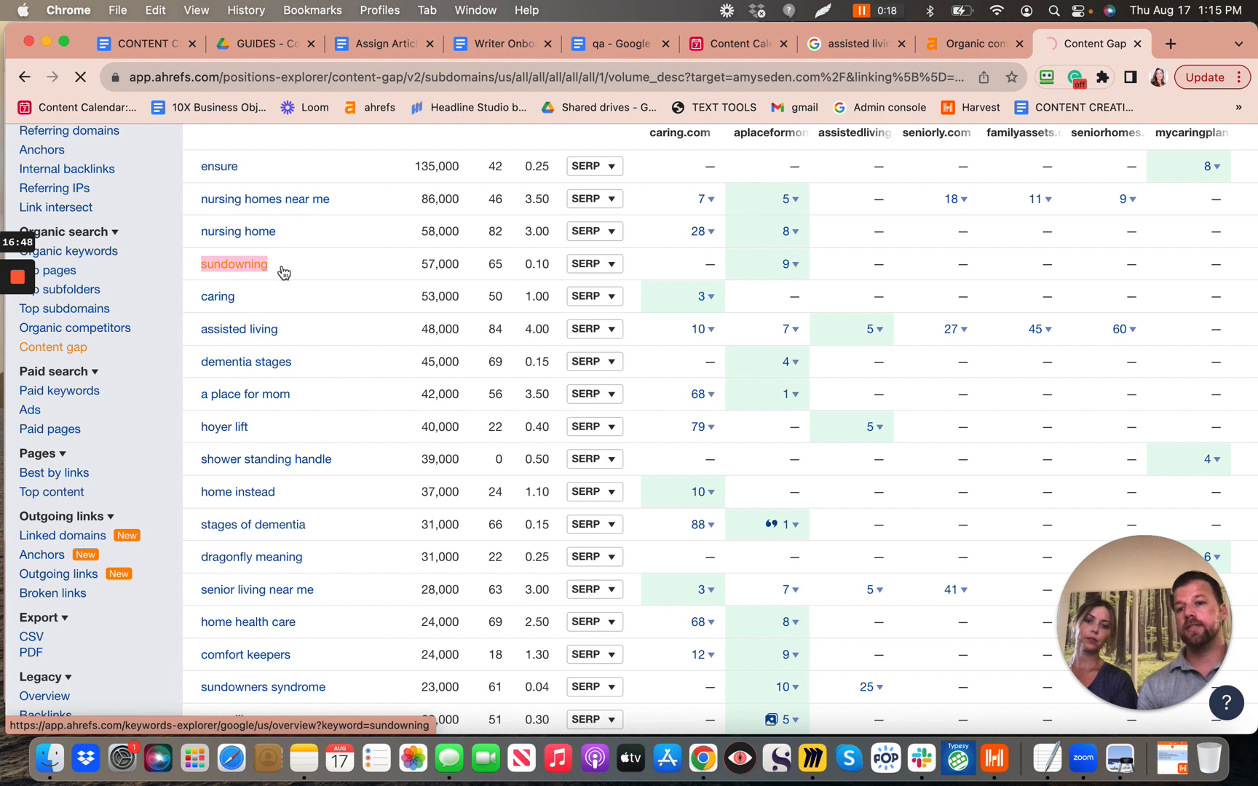
pyautogui.scroll(2, 302, 268)
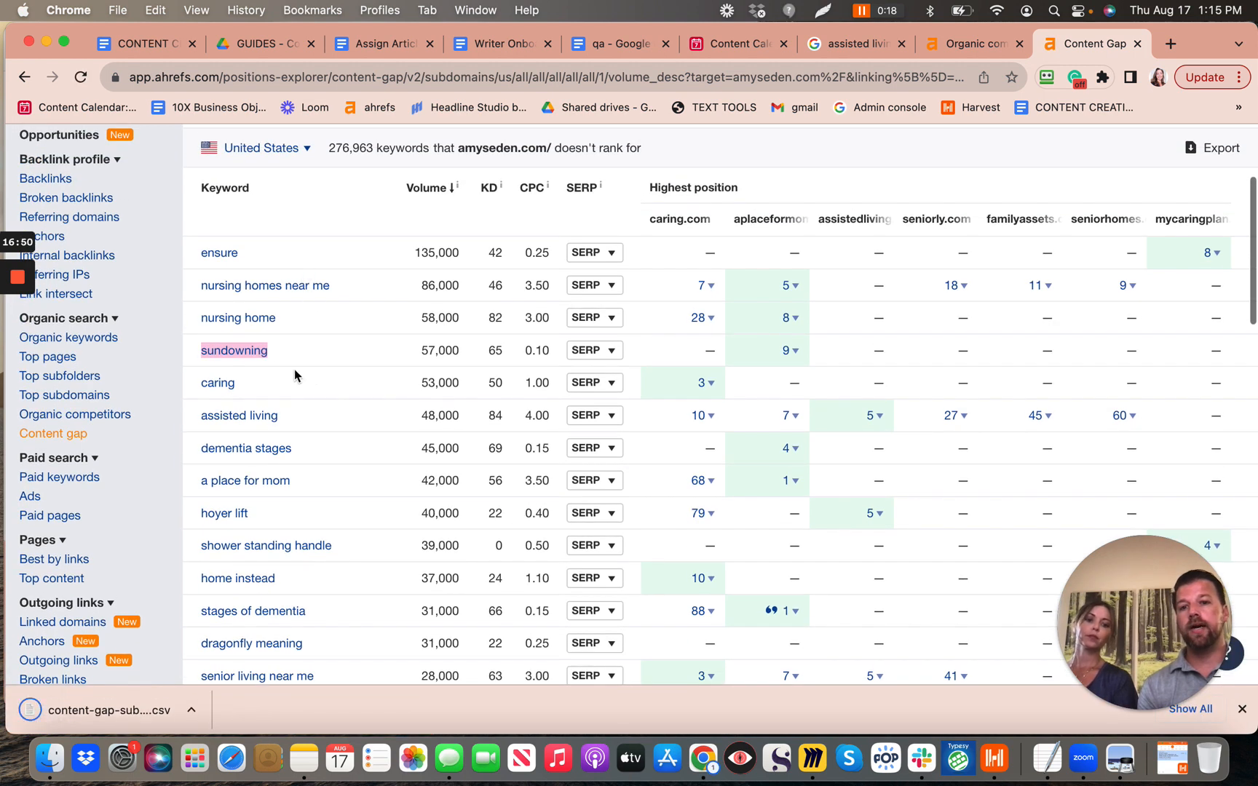
pyautogui.scroll(2, 435, 366)
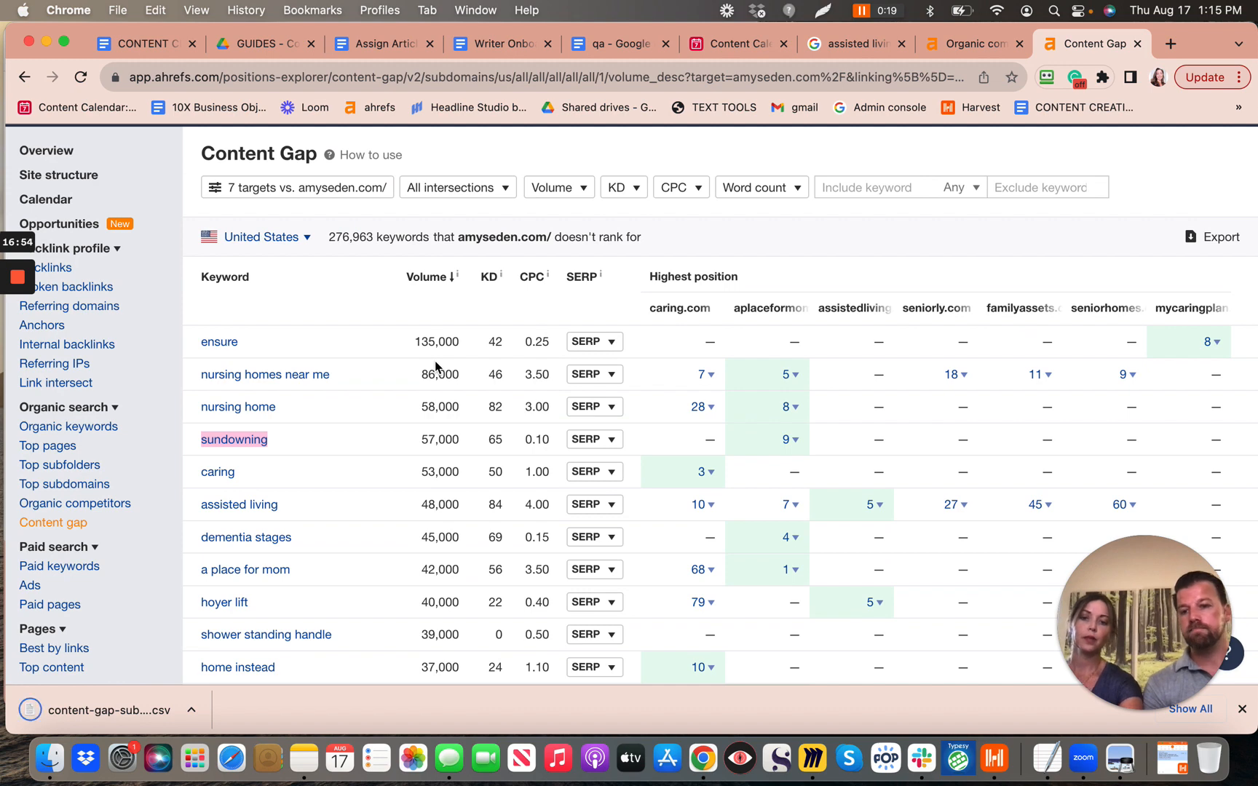
# Step: Review the first page of gap keywords again and check the featured snippet marker in the "stages of dementia" row
pyautogui.scroll(-2, 435, 365)
pyautogui.scroll(-15, 435, 365)
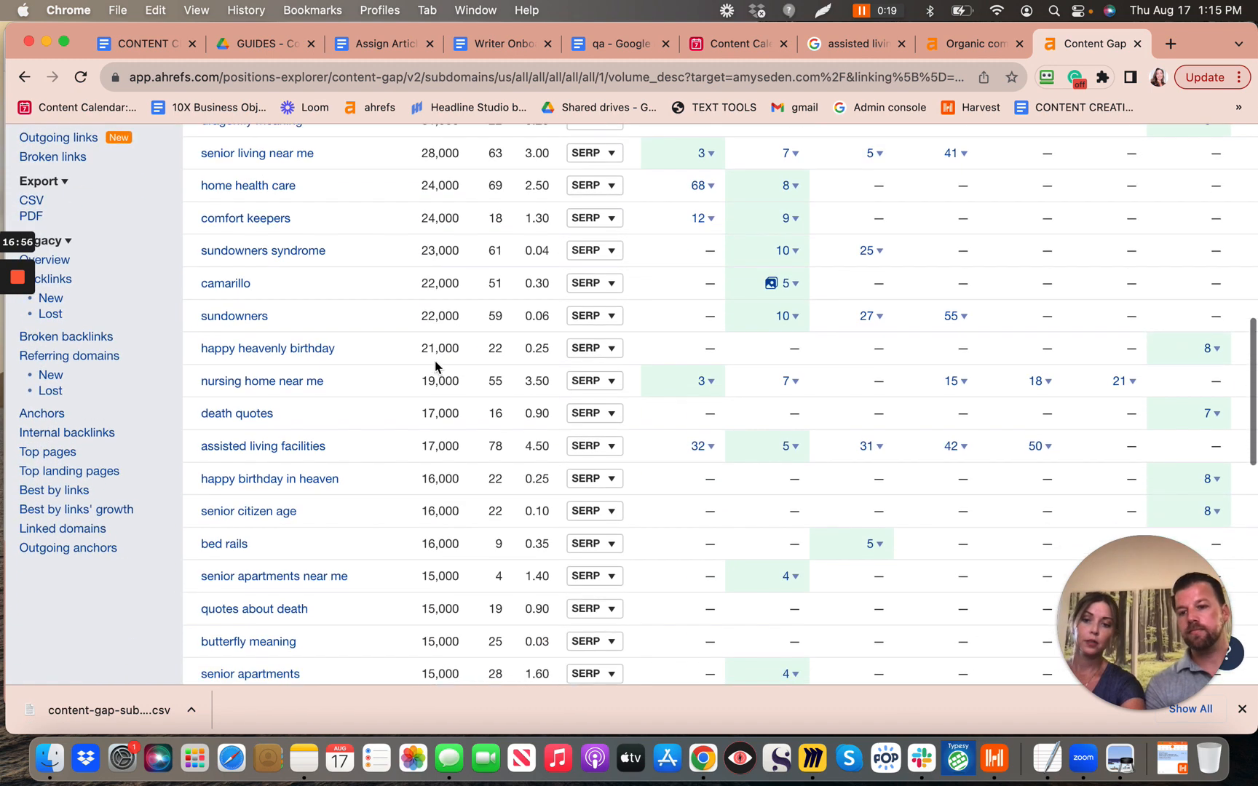
pyautogui.scroll(-13, 435, 362)
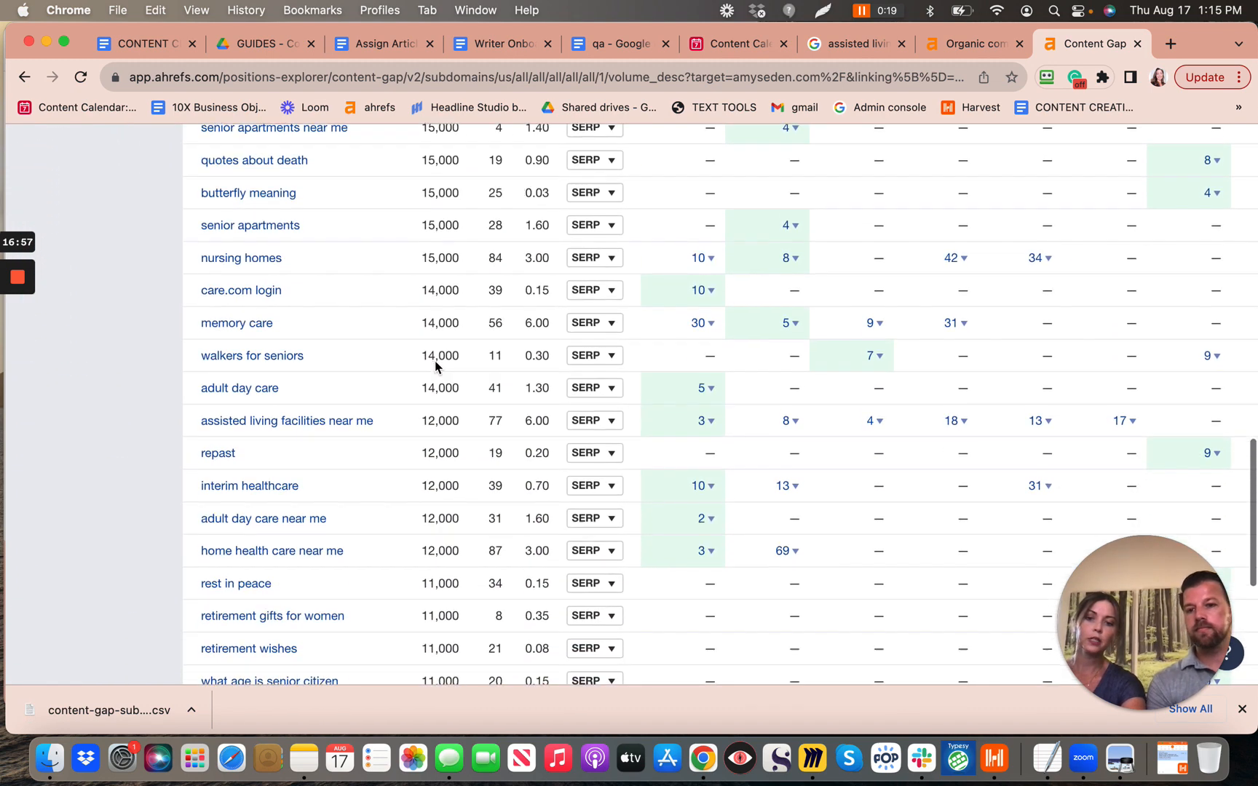
pyautogui.scroll(-3, 435, 365)
pyautogui.scroll(2, 435, 363)
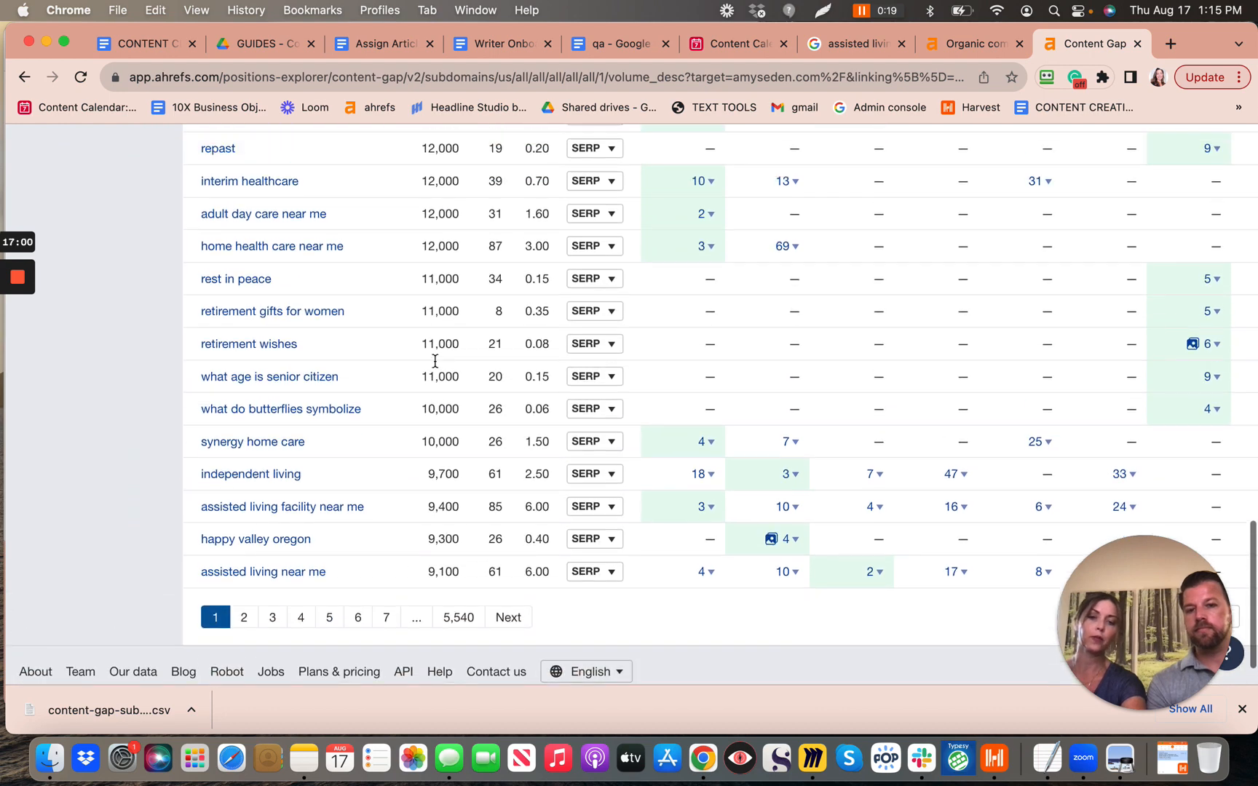
pyautogui.scroll(2, 435, 362)
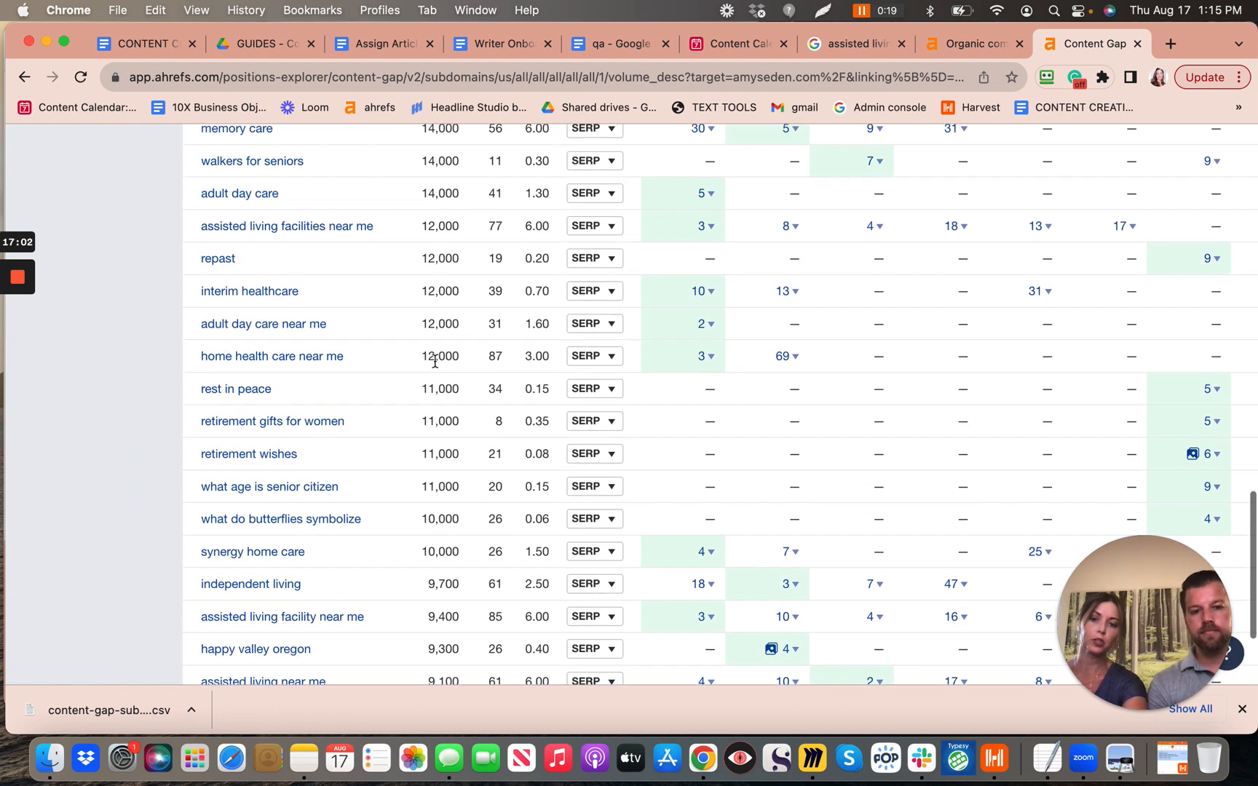
pyautogui.scroll(20, 435, 361)
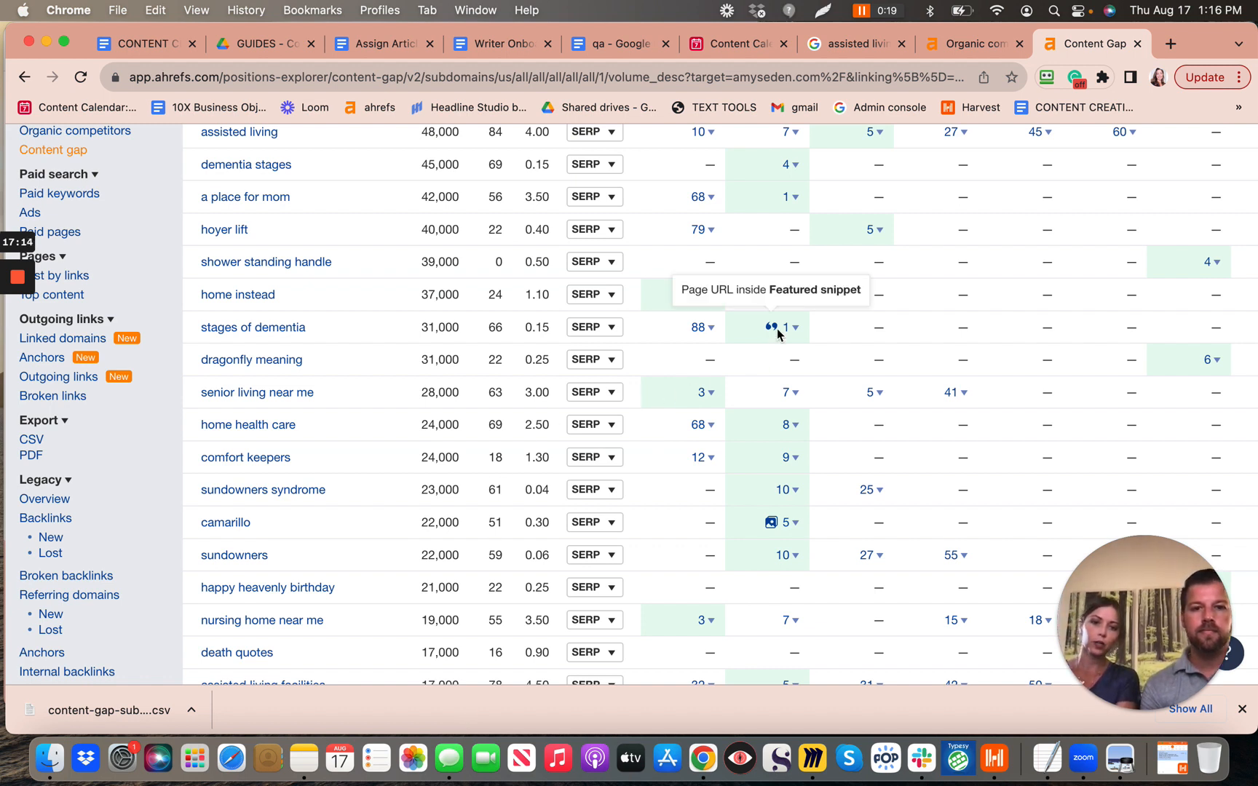
pyautogui.scroll(5, 776, 329)
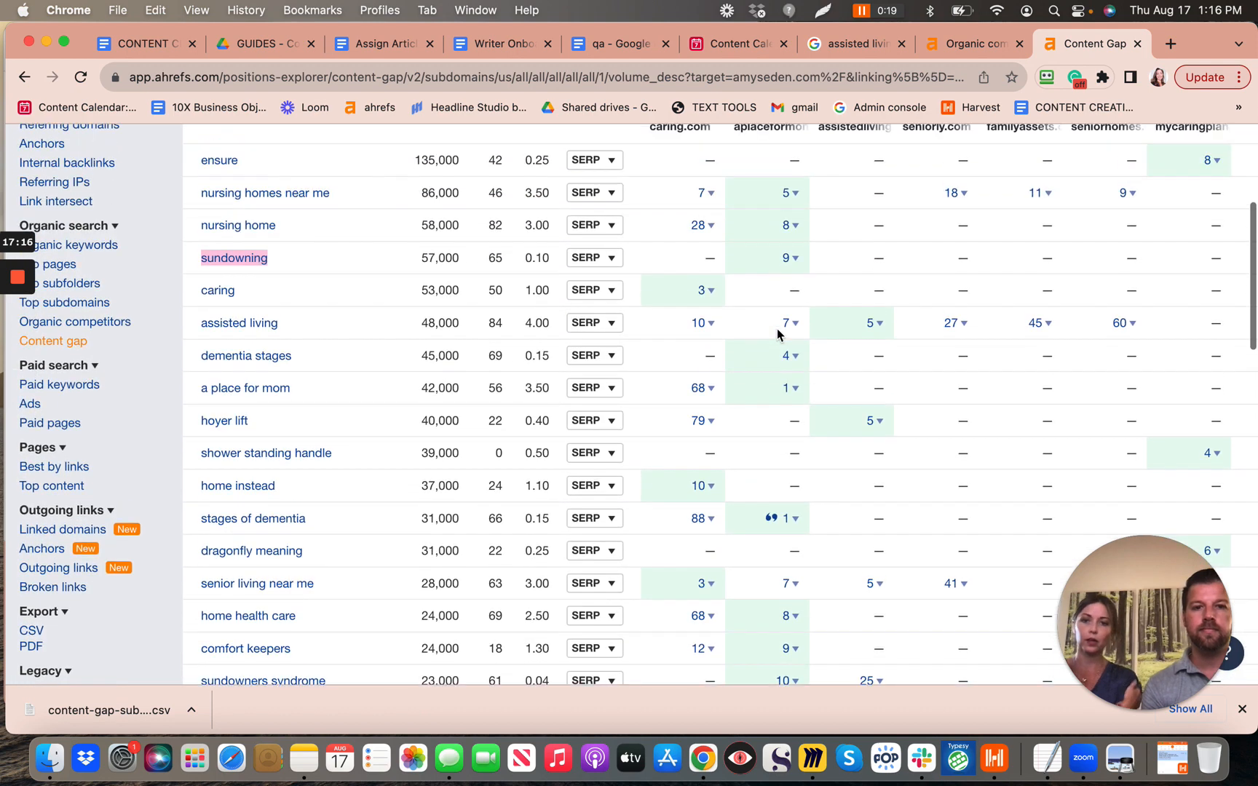
pyautogui.scroll(2, 776, 329)
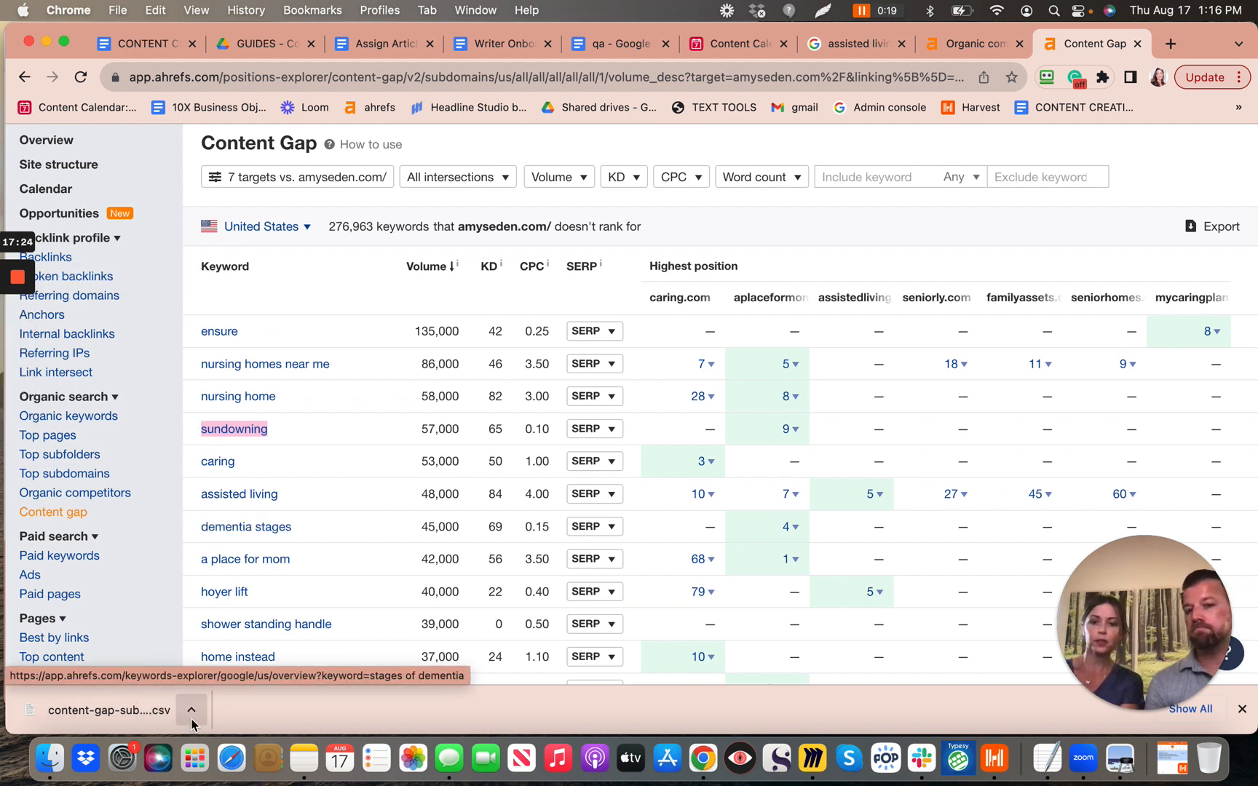
# Step: Open a new blank browser tab
pyautogui.click(1170, 45)
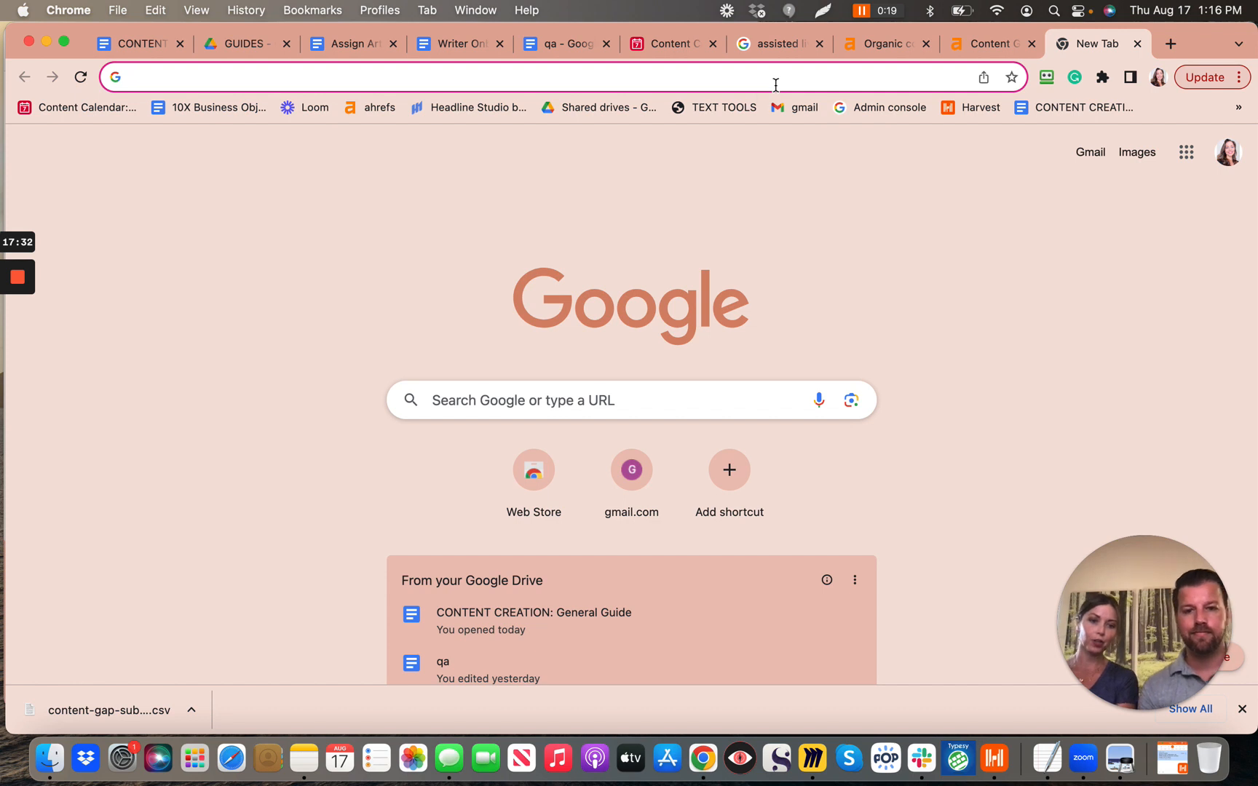
pyautogui.moveTo(29, 283)
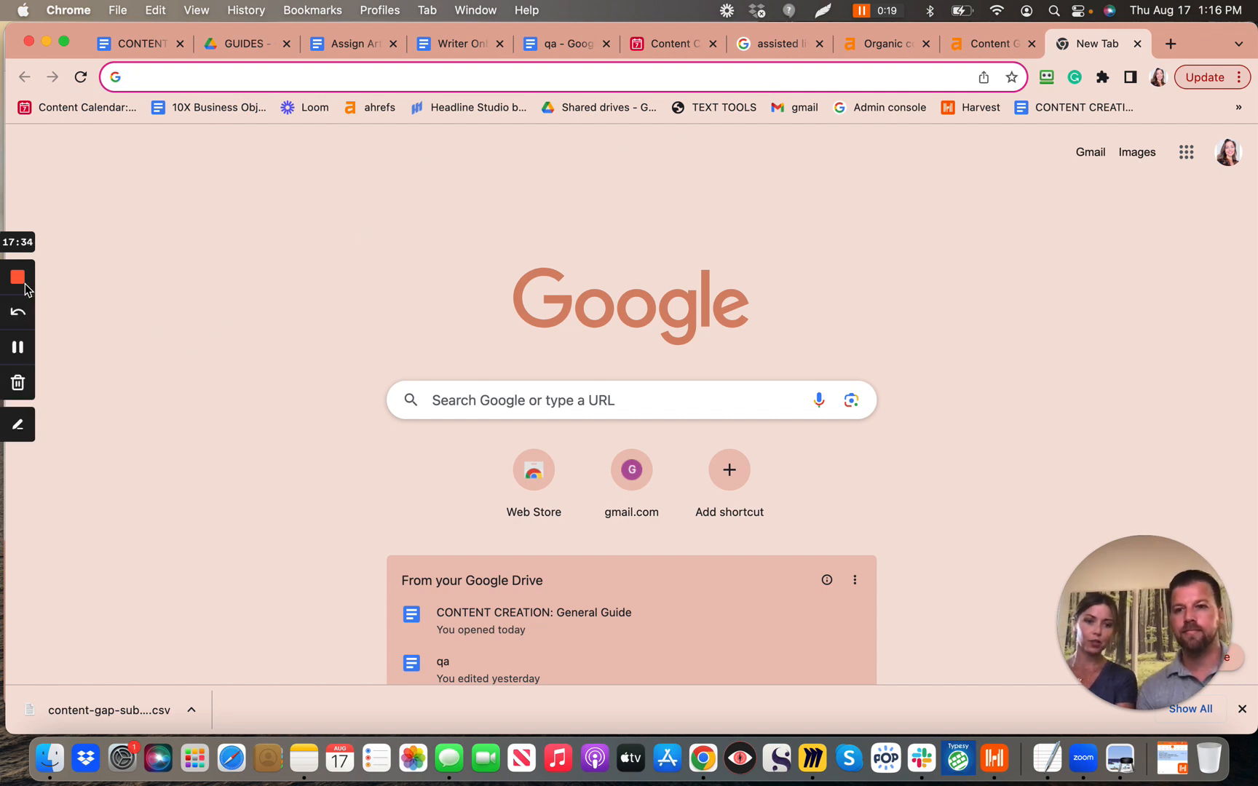